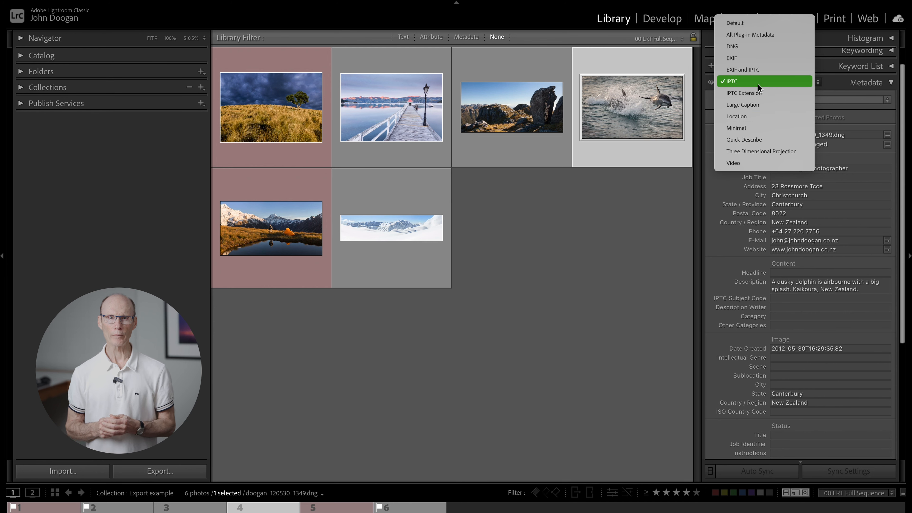
View the selected dolphin photo's EXIF metadata and return to the IPTC metadata set
left_click(755, 60)
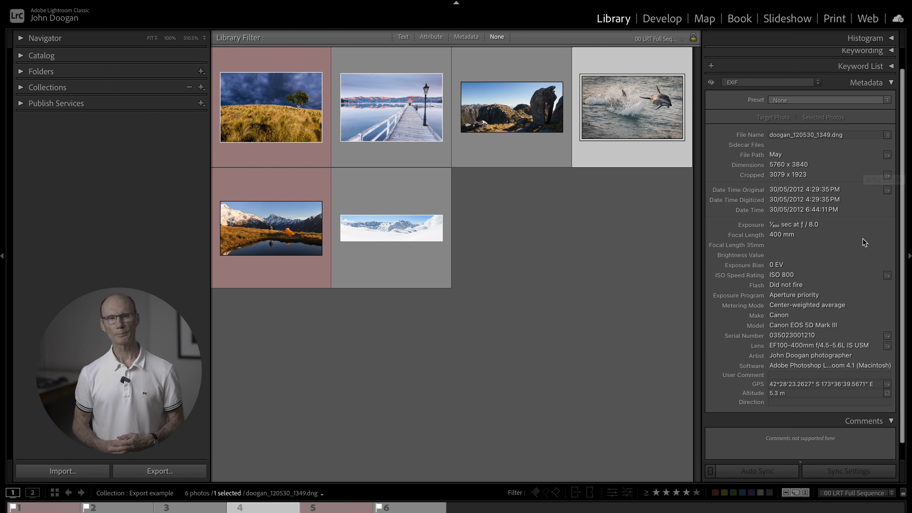
left_click(810, 85)
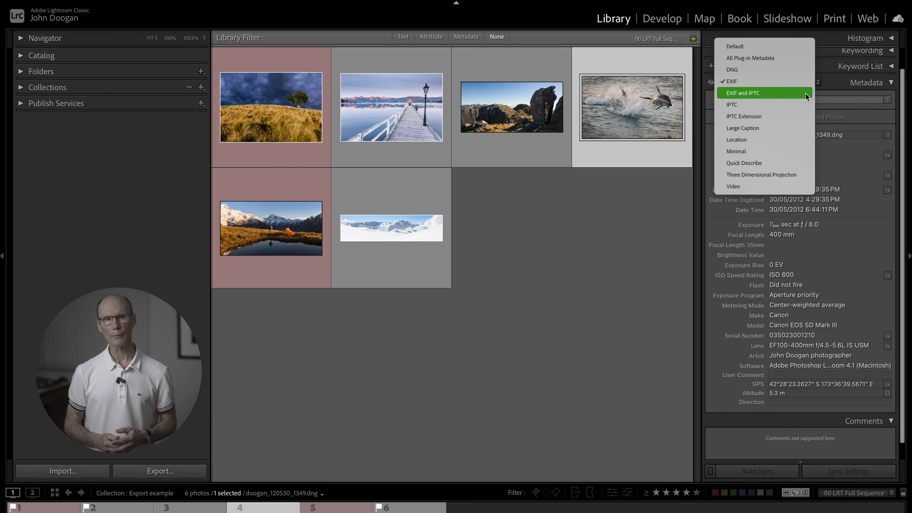
left_click(802, 103)
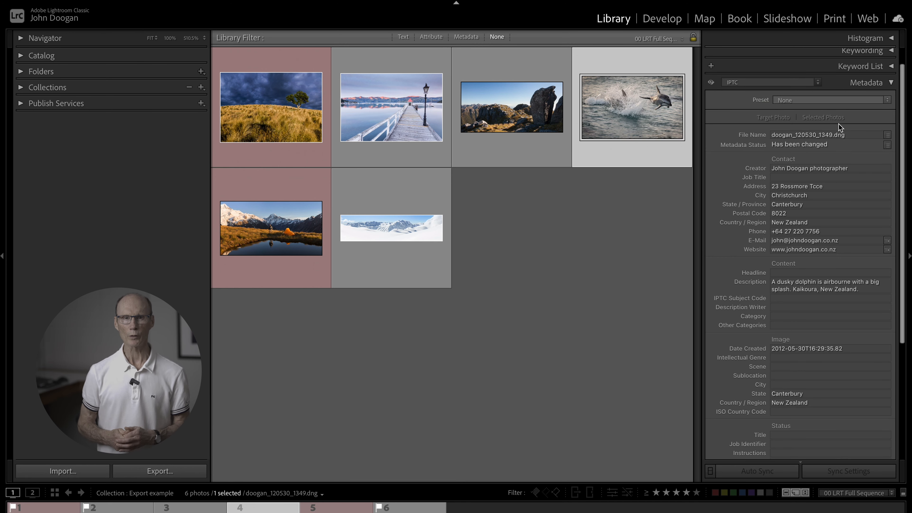
Enlarge the dolphin photo and review the first saved copyright preset's copyright and creator fields in the metadata preset editor
double_click(625, 122)
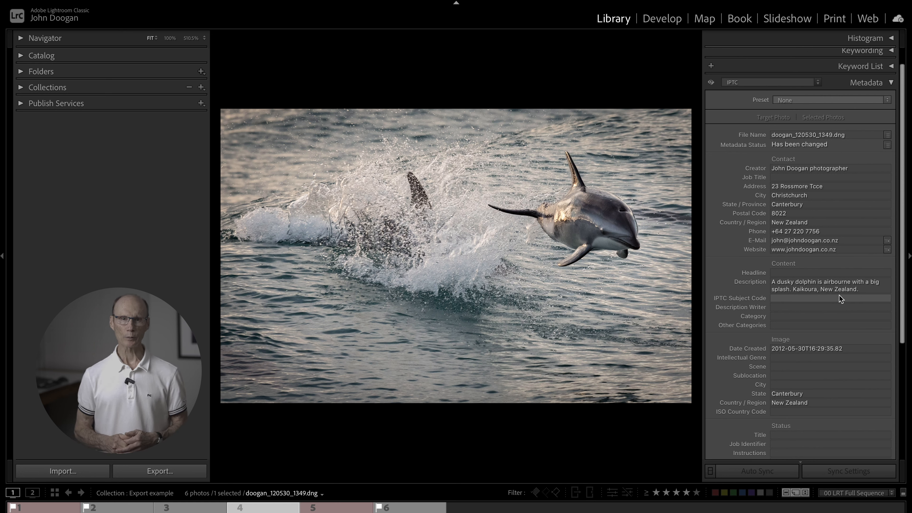
left_click(865, 100)
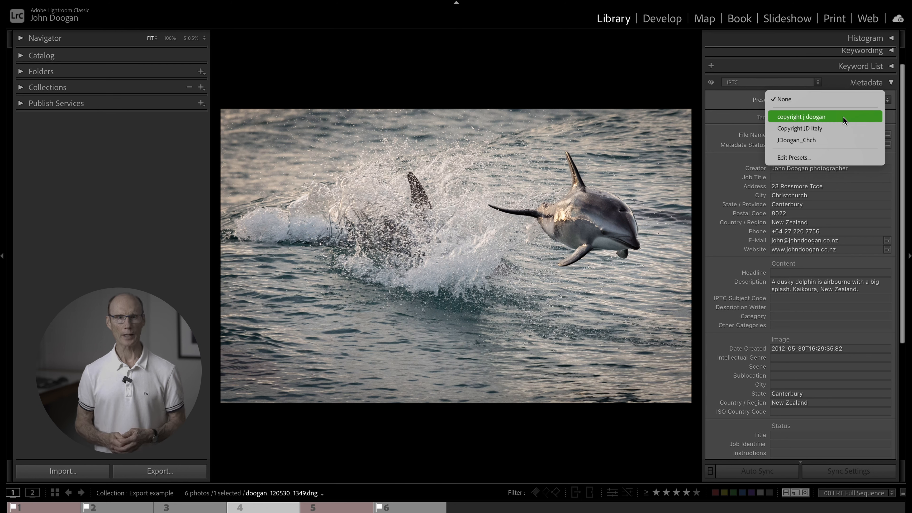
left_click(811, 160)
left_click(340, 88)
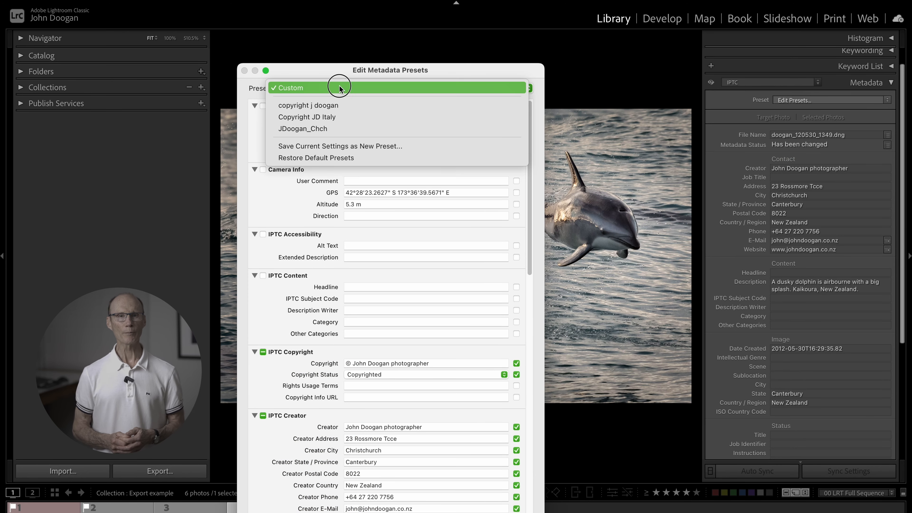
left_click(337, 105)
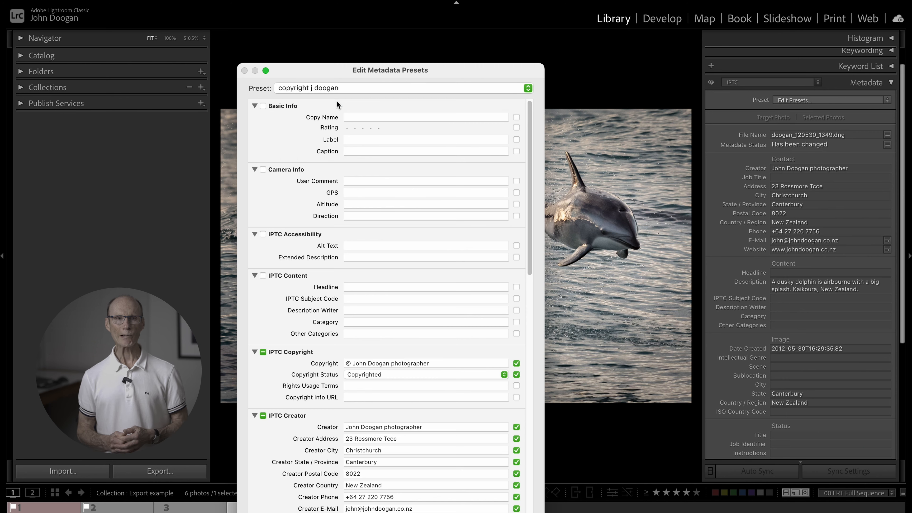
left_click_drag(531, 254, 505, 305)
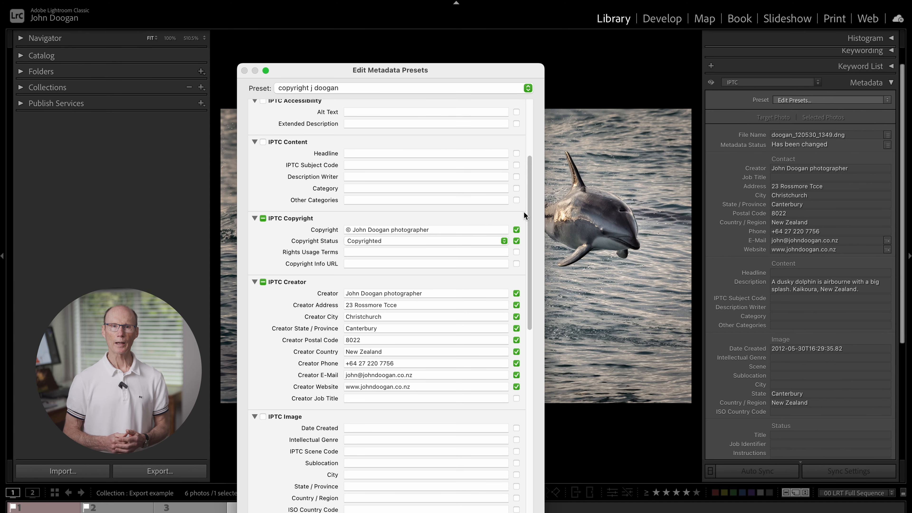
key("Return")
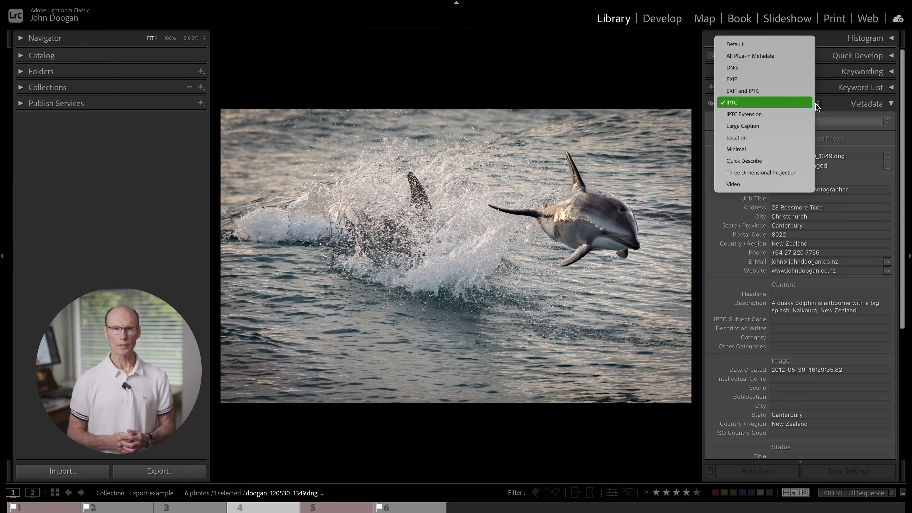
Display the Location metadata set and enter Kaikoura as the dolphin photo's city
left_click(770, 137)
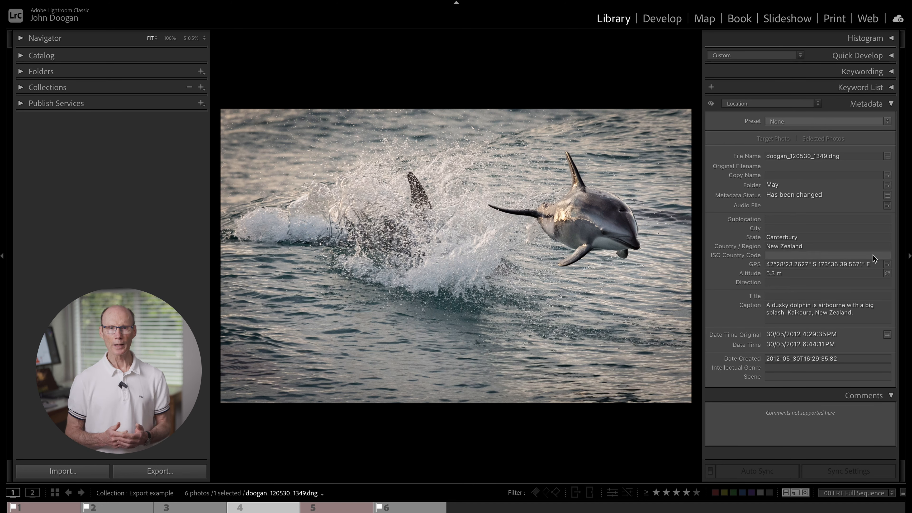
left_click(774, 228)
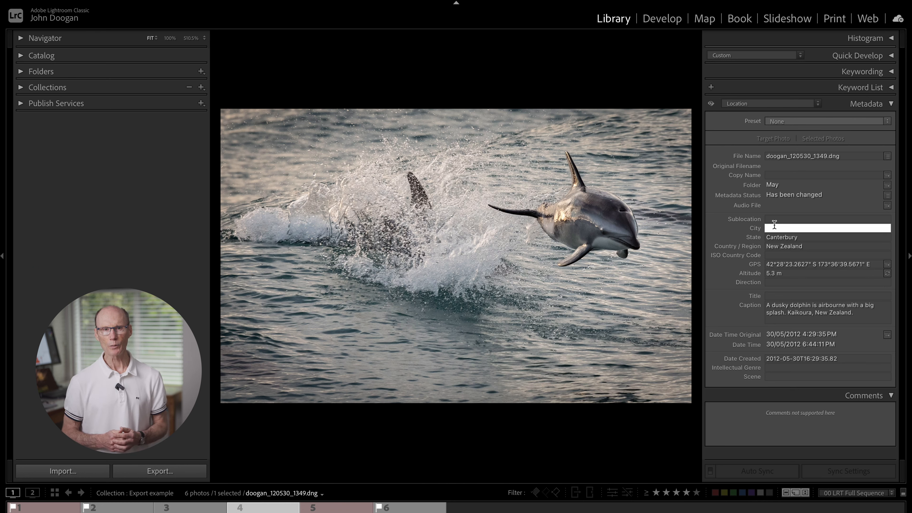
type("kaikour")
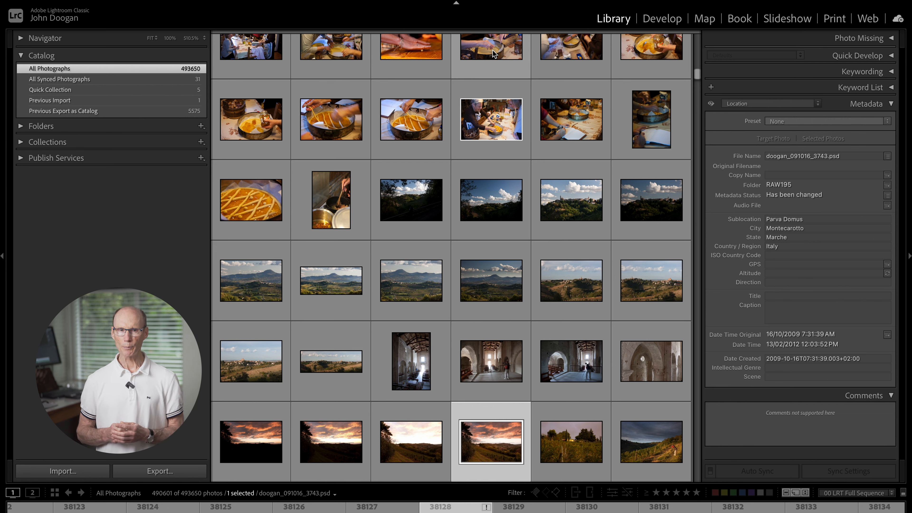
Show the library filter bar and thumbnail details, and apply the Location Columns filter preset with taller columns
key("backslash")
key("j")
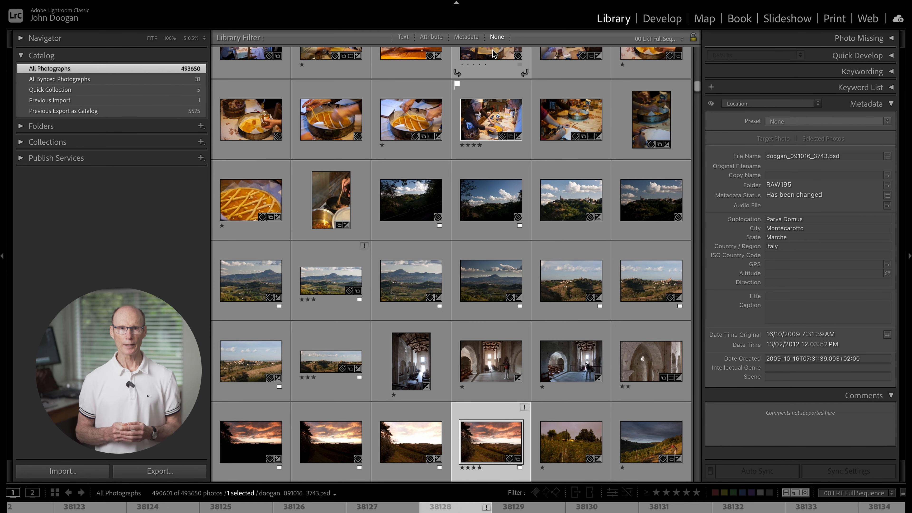
left_click(679, 39)
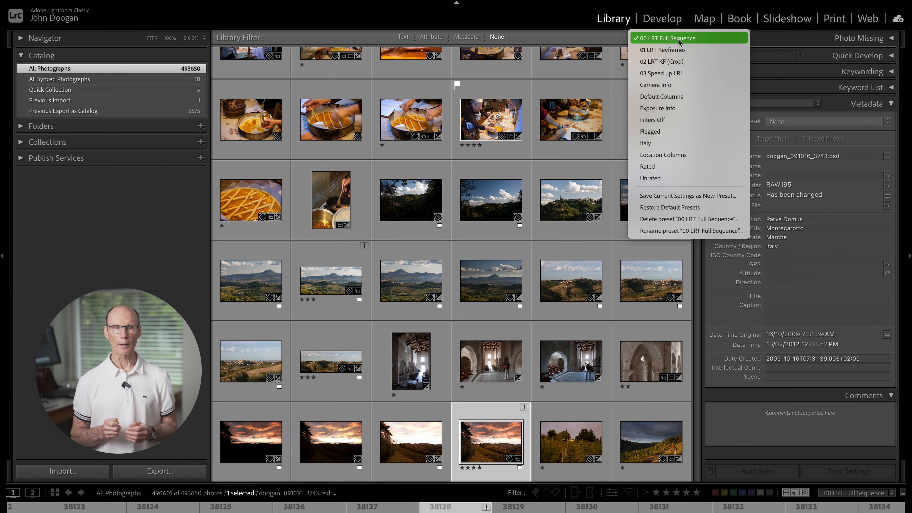
left_click(671, 150)
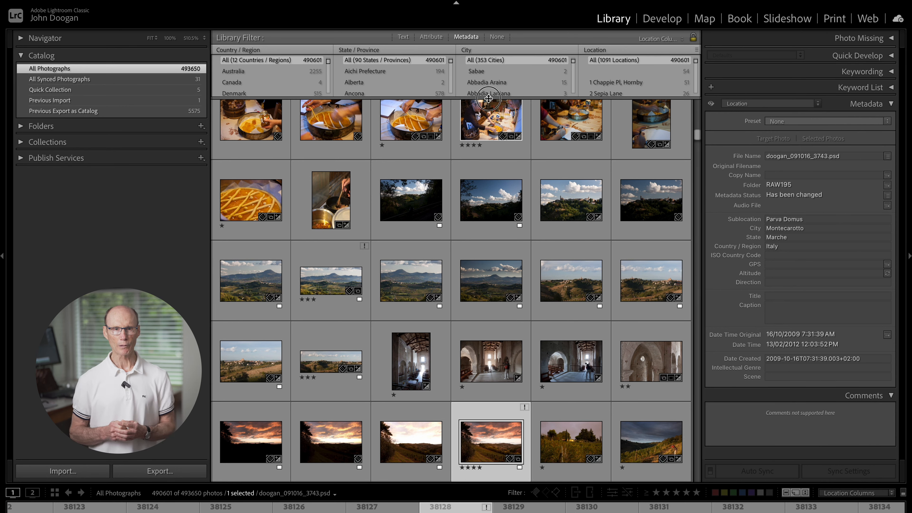
left_click_drag(486, 116, 489, 182)
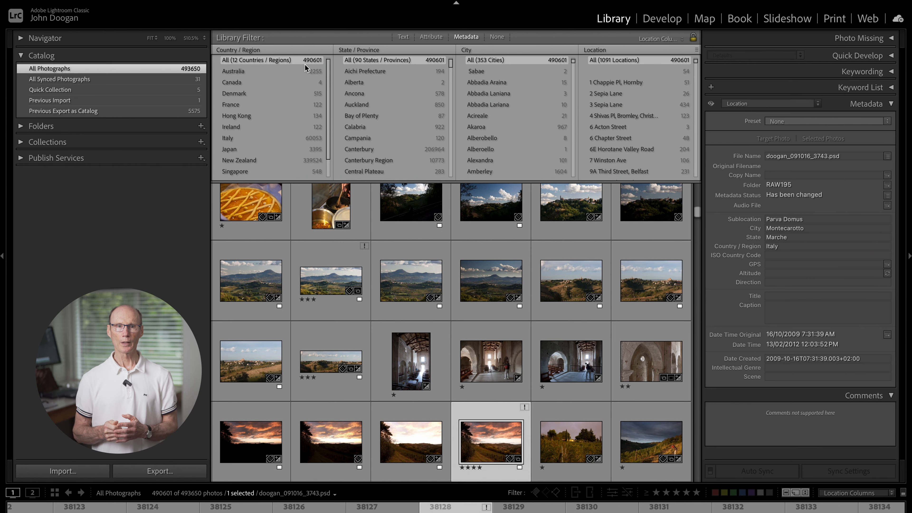
Filter all photographs by location to Italy, Marche, Montecarotto and Parva Domus
left_click(290, 141)
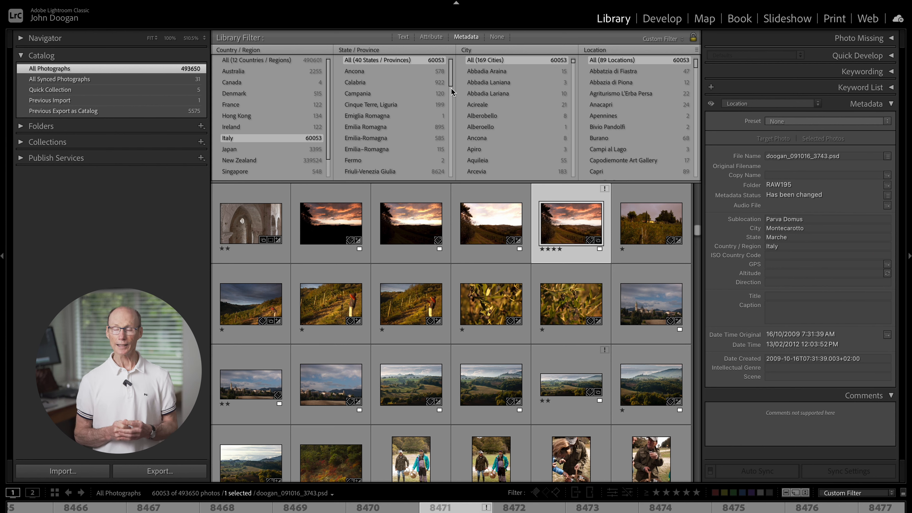
left_click_drag(451, 87, 442, 129)
left_click(364, 106)
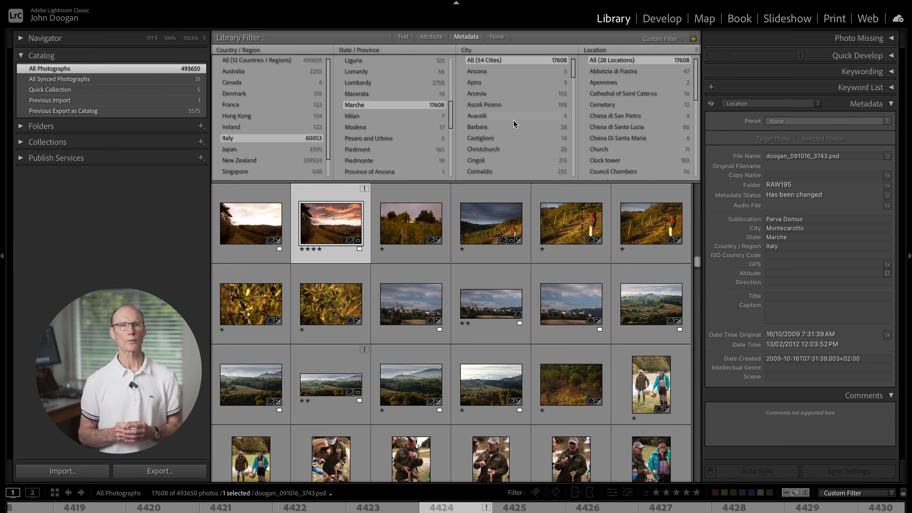
left_click_drag(576, 80, 575, 122)
left_click(494, 125)
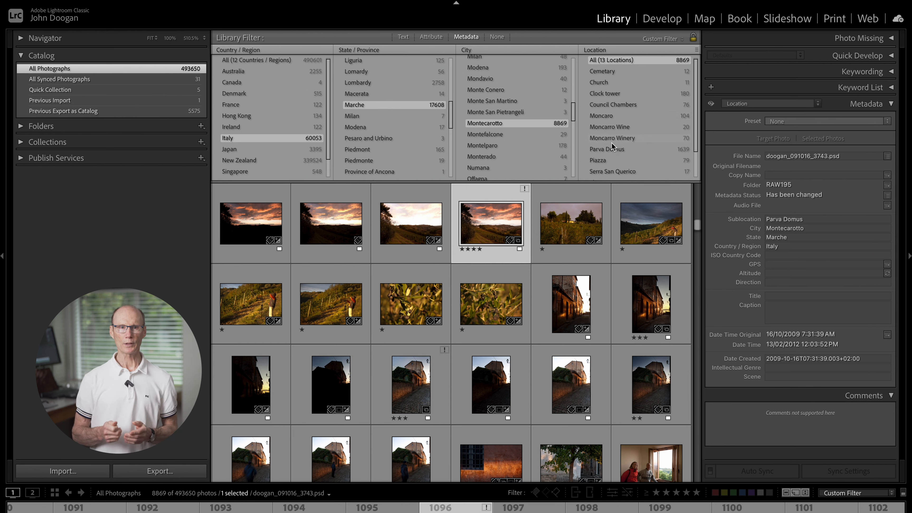
left_click(610, 149)
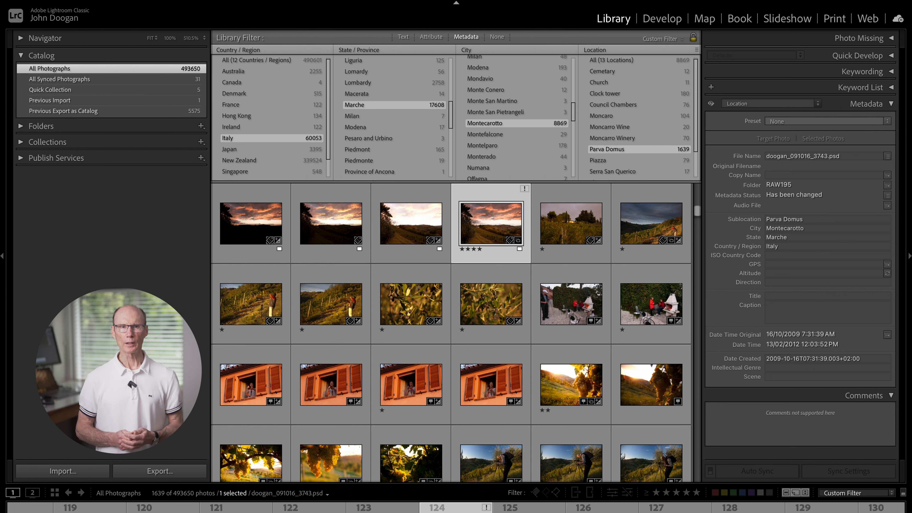
Add a star rating filter to the Parva Domus photos, raising the minimum step by step from one to four stars
left_click(436, 39)
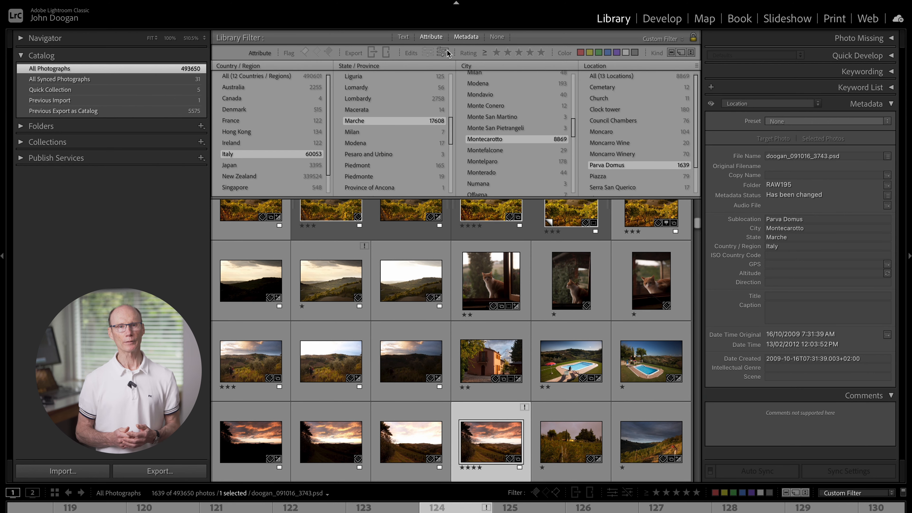
left_click(500, 52)
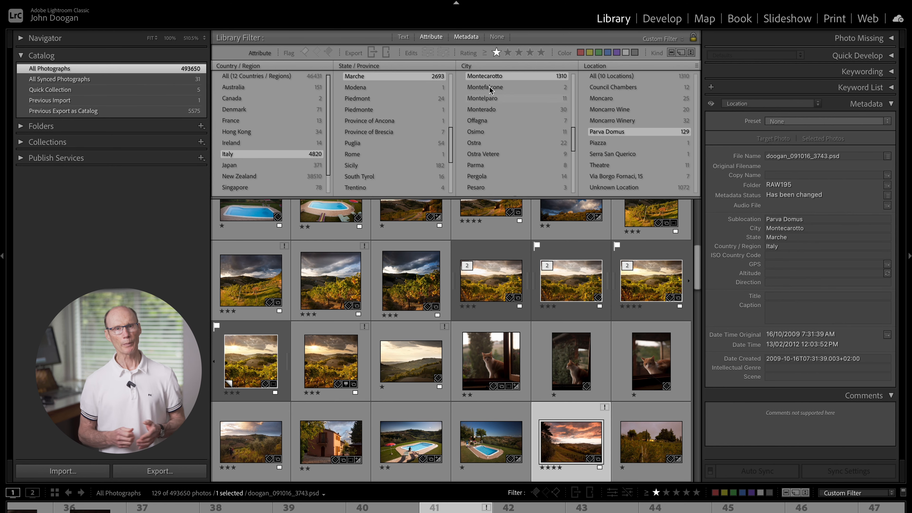
left_click(506, 54)
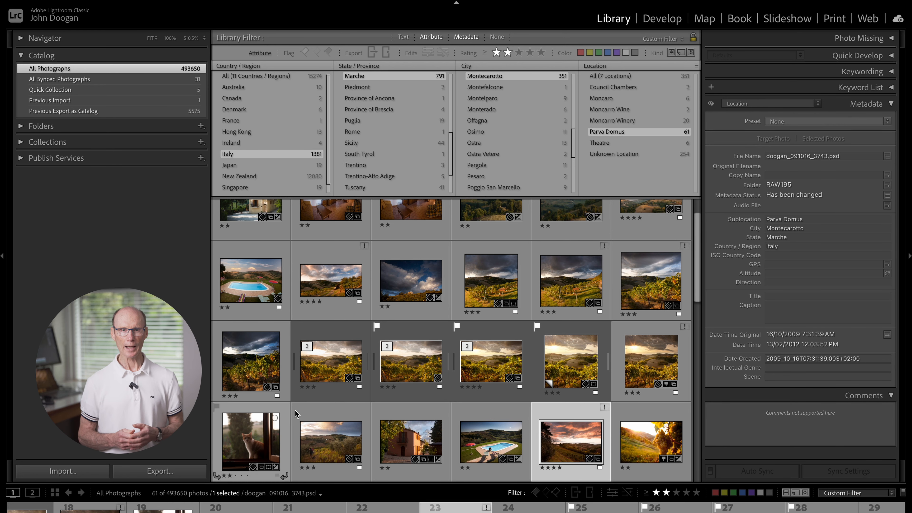
left_click(519, 52)
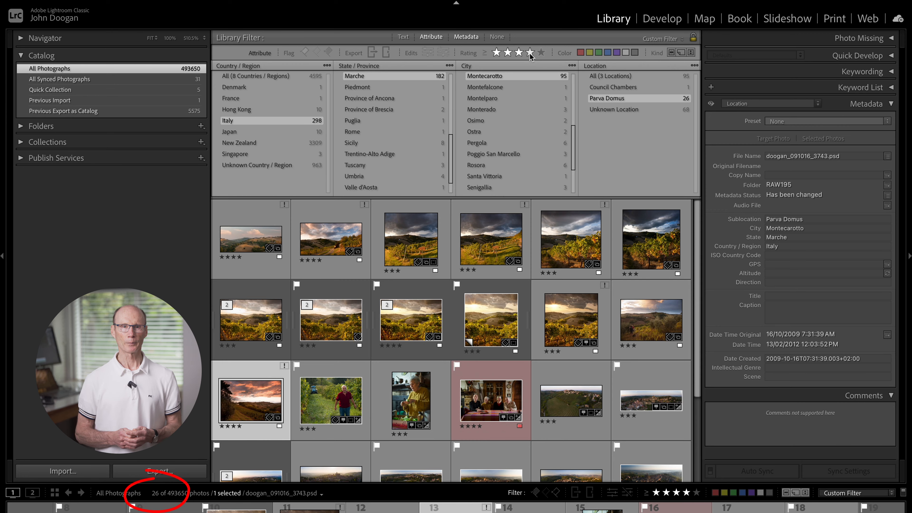
left_click(530, 53)
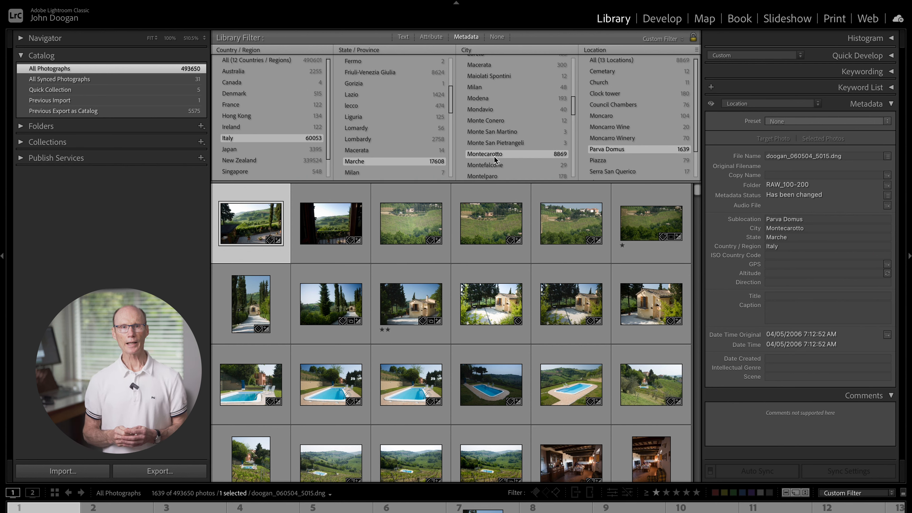
Add a Date column to the right of the Location column and filter the Parva Domus photos to 2009
left_click(697, 51)
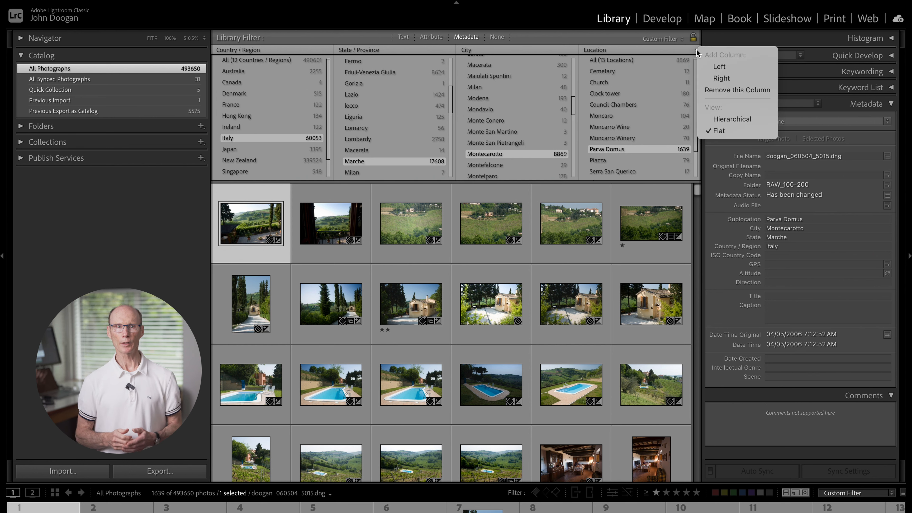
left_click(742, 80)
left_click(629, 51)
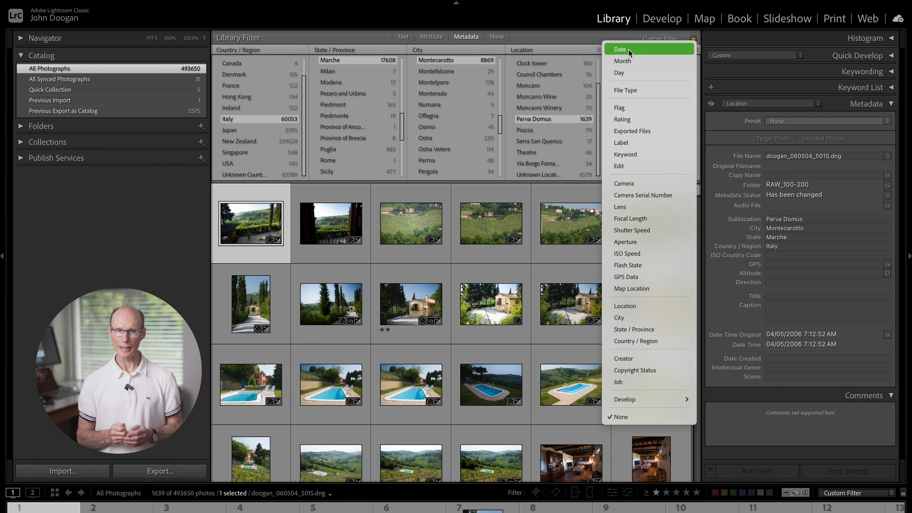
left_click(624, 51)
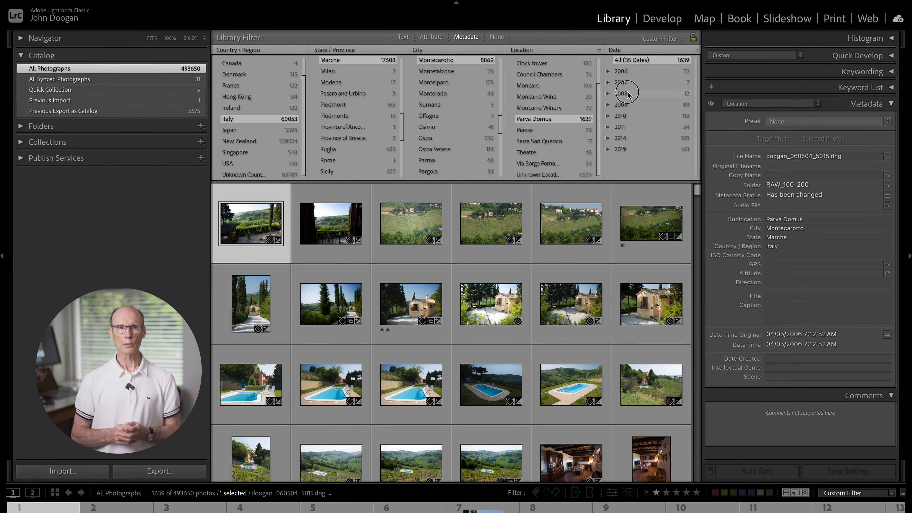
left_click(628, 93)
left_click(627, 103)
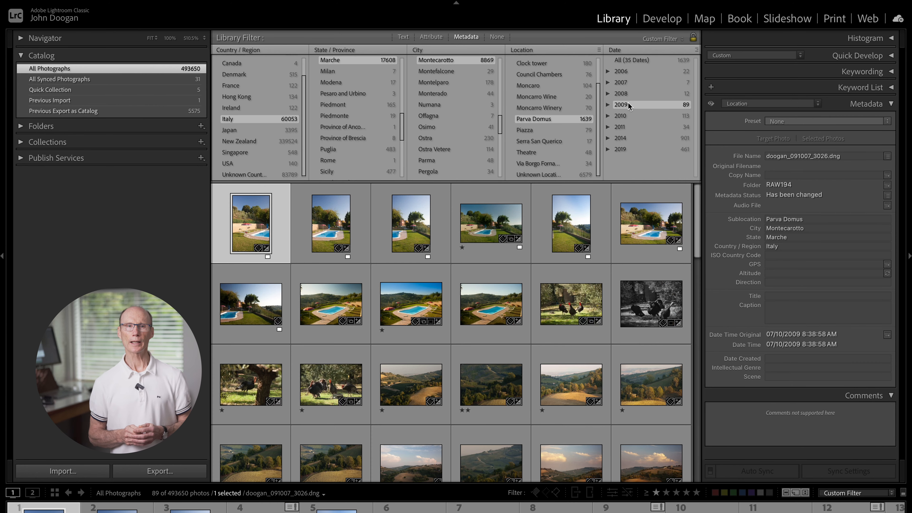
Filter the Parva Domus photos to 2010 and try minimum ratings of three and two stars, finishing at one star
left_click(432, 37)
left_click(496, 52)
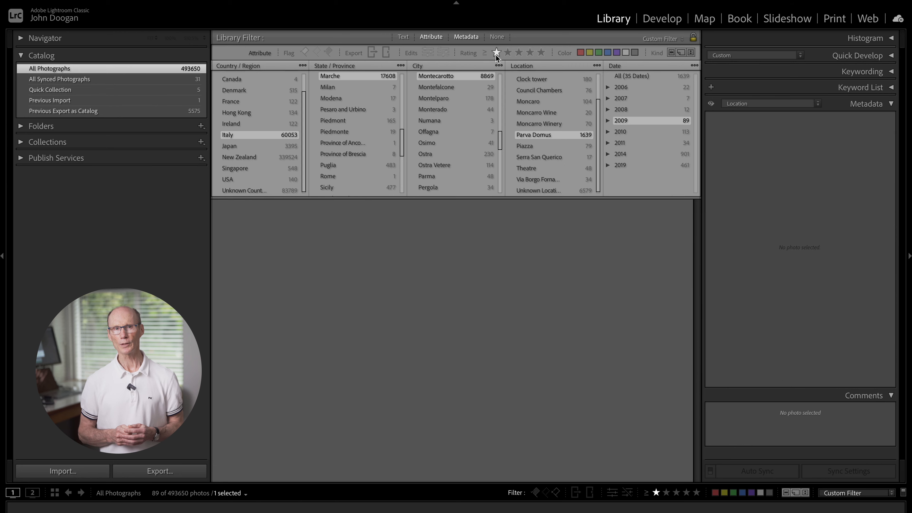
left_click(625, 122)
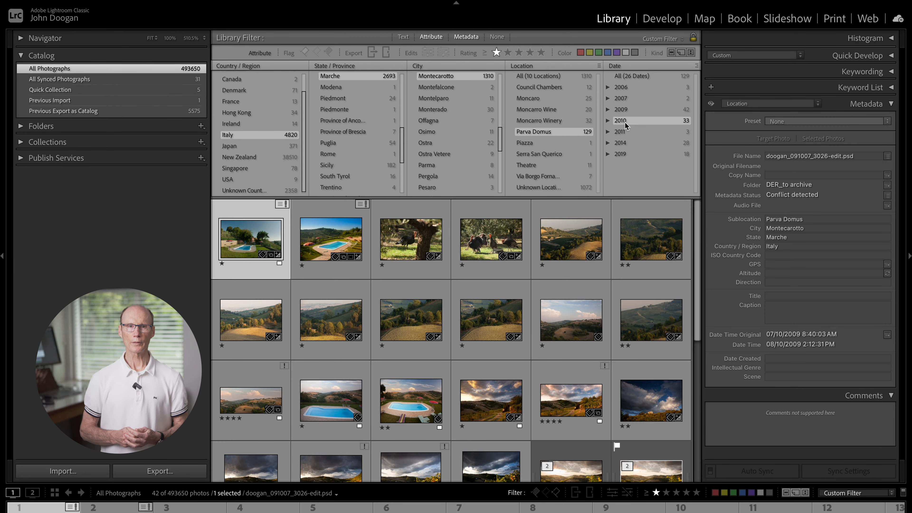
left_click(519, 53)
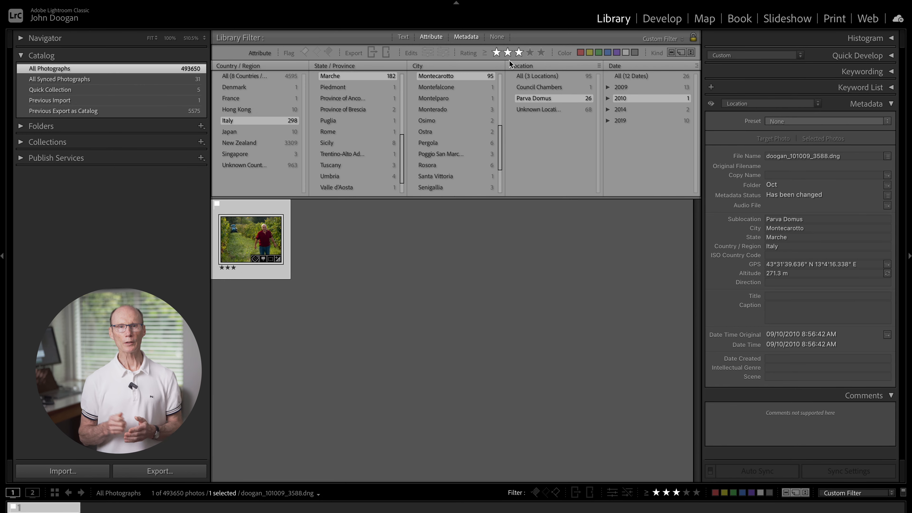
left_click(507, 53)
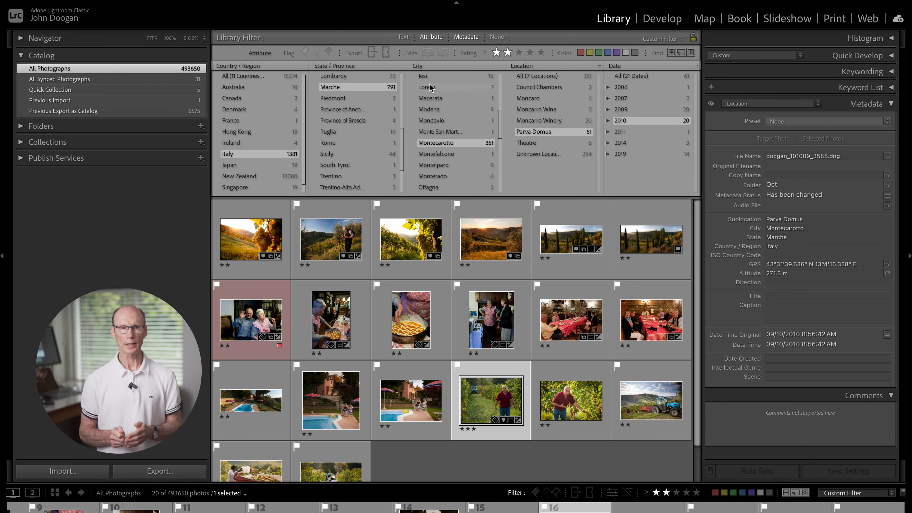
left_click(496, 54)
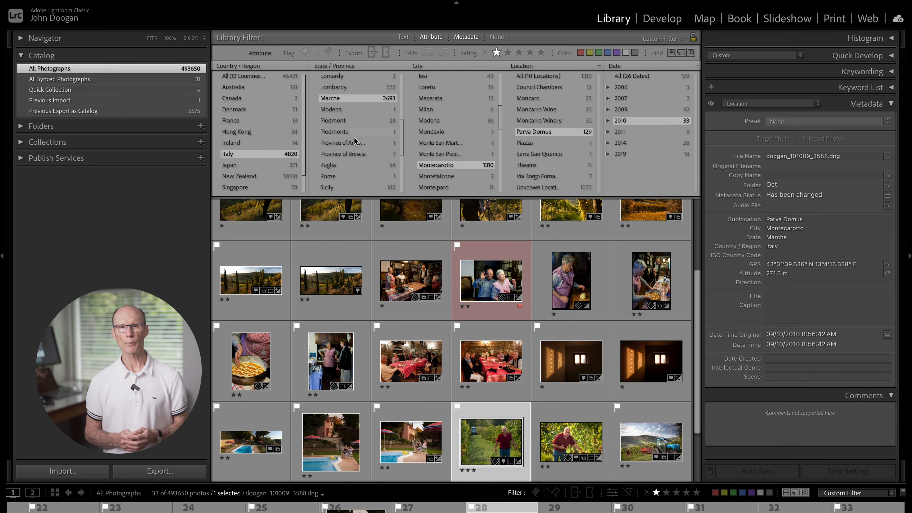
Filter the catalog to New Zealand, view Fiordland and switch to Coromandel, clear the star rating filter and browse the matching photos
left_click(254, 177)
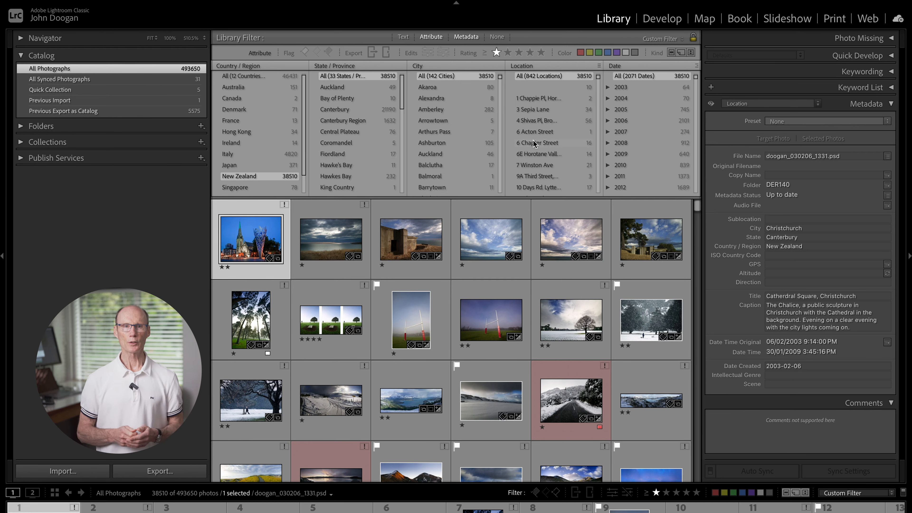
left_click(332, 154)
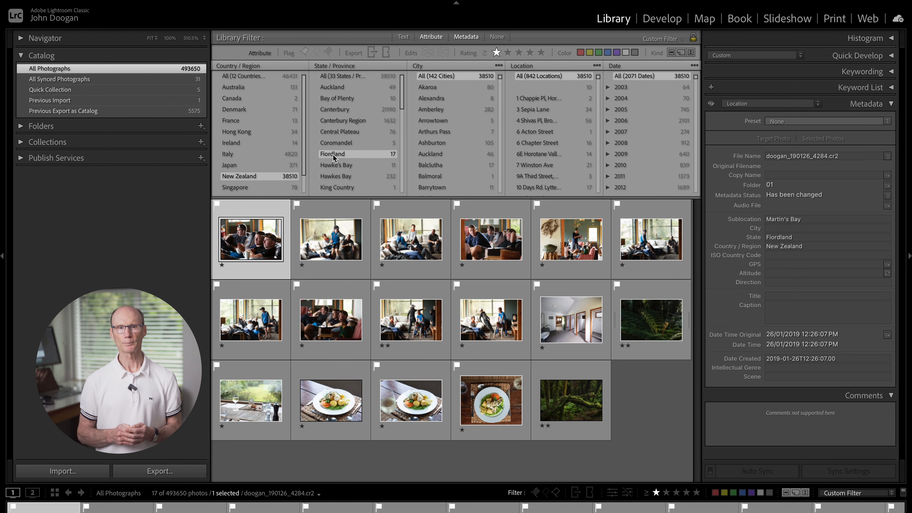
left_click(337, 143)
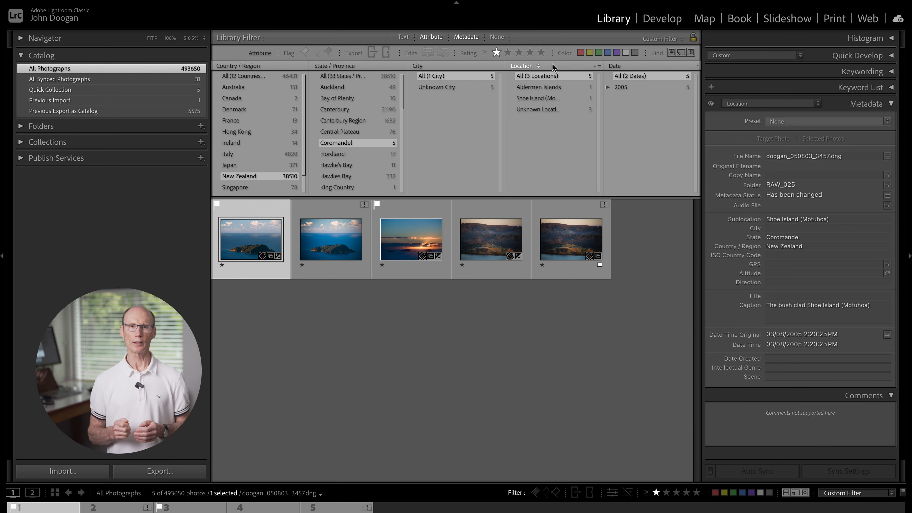
left_click(496, 53)
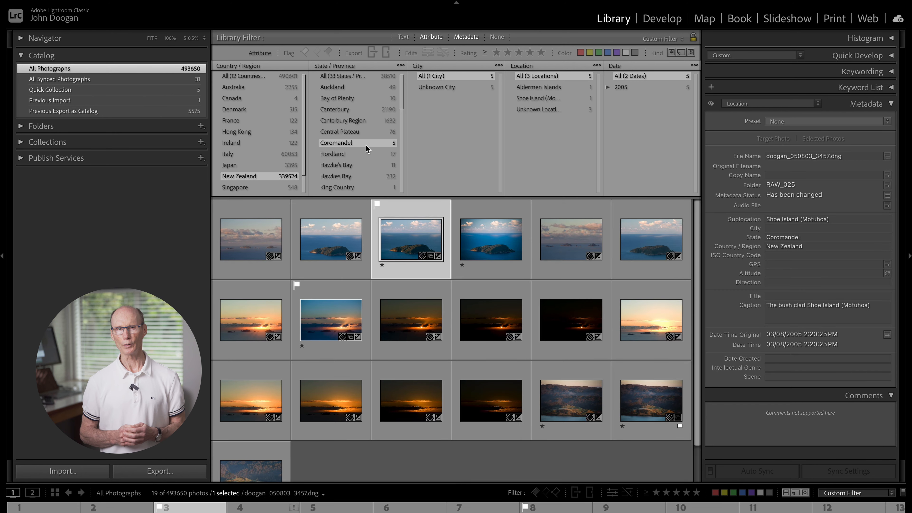
scroll(527, 291, "down", 1)
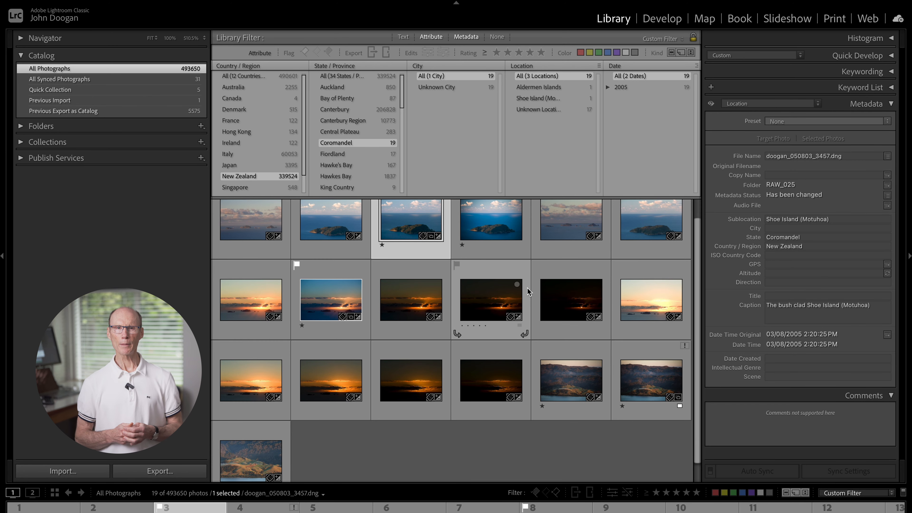
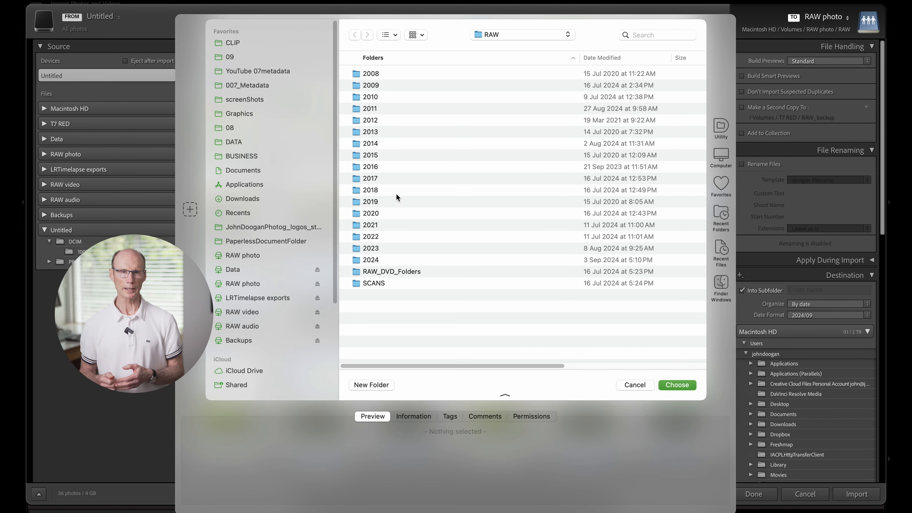
Look inside the 2023 and 09 folders within RAW, return to the RAW folder and cancel the folder selection
left_click(359, 249)
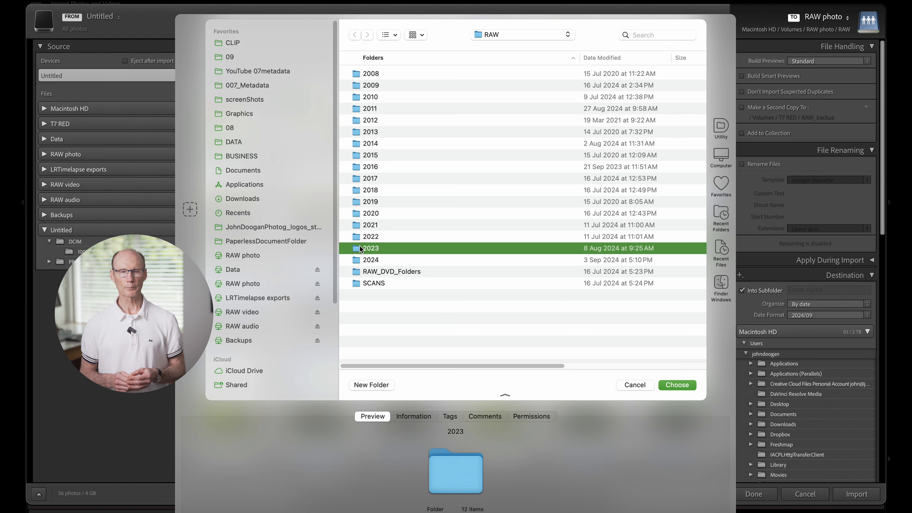
double_click(360, 249)
double_click(367, 166)
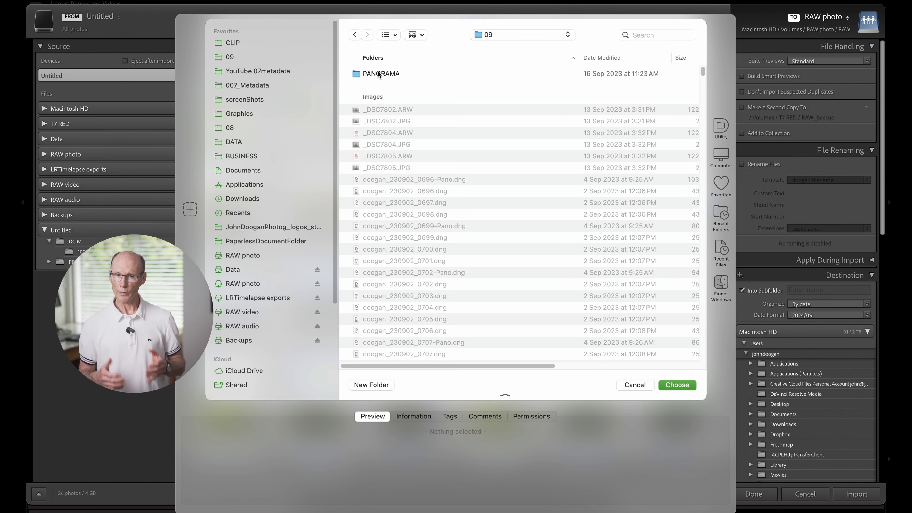
left_click(416, 35)
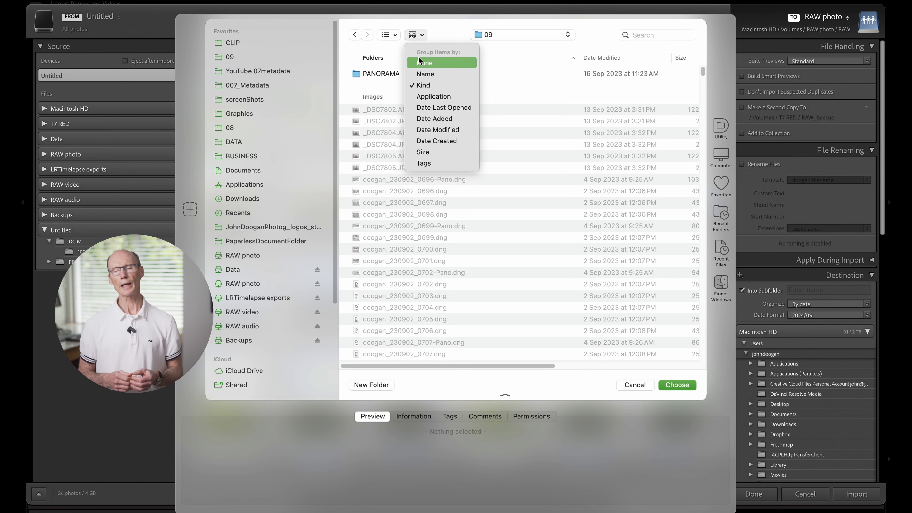
left_click(412, 36)
left_click(502, 37)
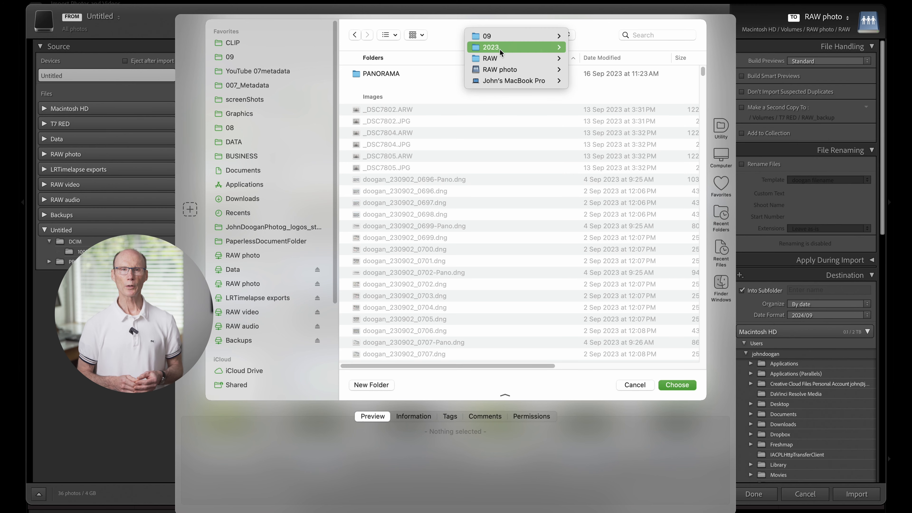
left_click(490, 58)
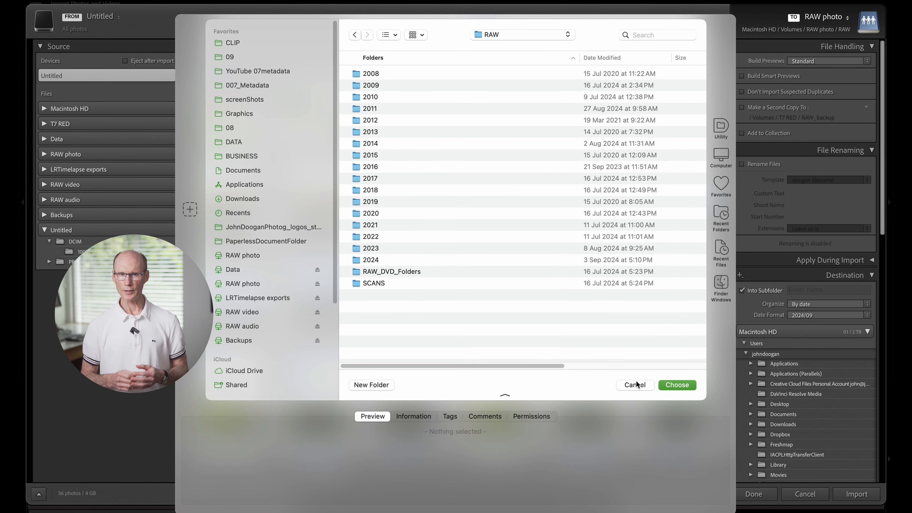
left_click(635, 385)
Examine the import destination's date-based organization and the year and month folders under RAW on the RAW photo volume
left_click(845, 276)
left_click(845, 276)
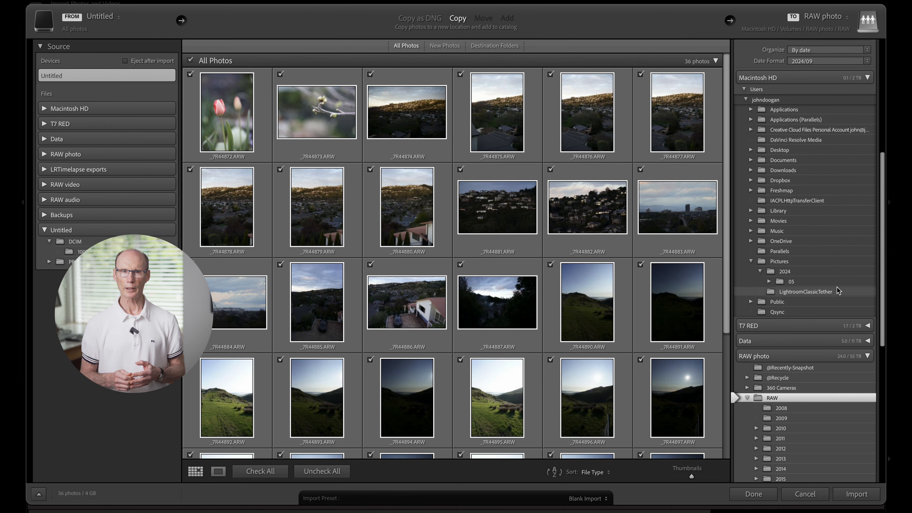
scroll(837, 290, "up", 2)
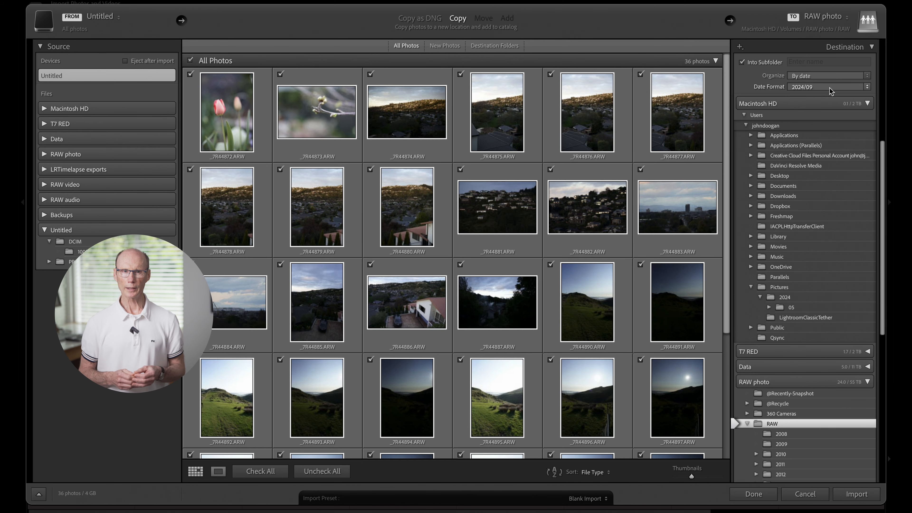
scroll(841, 203, "down", 15)
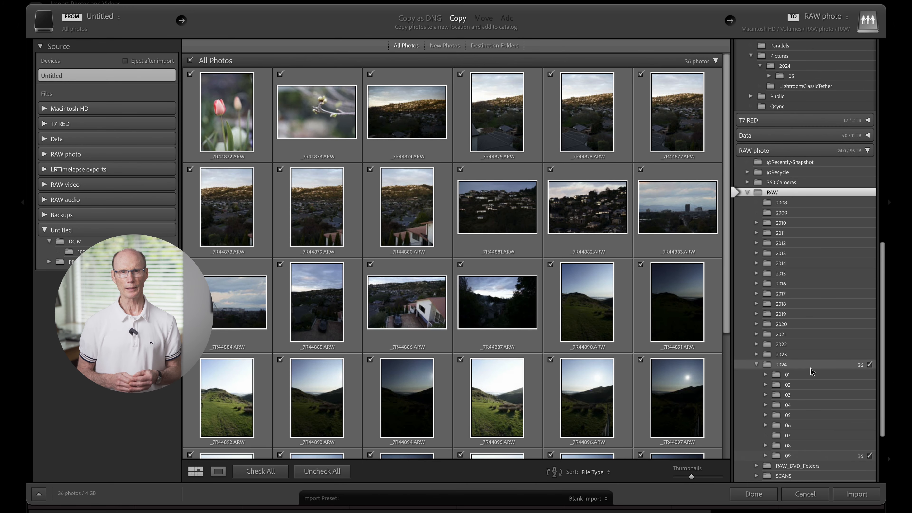
scroll(811, 369, "down", 1)
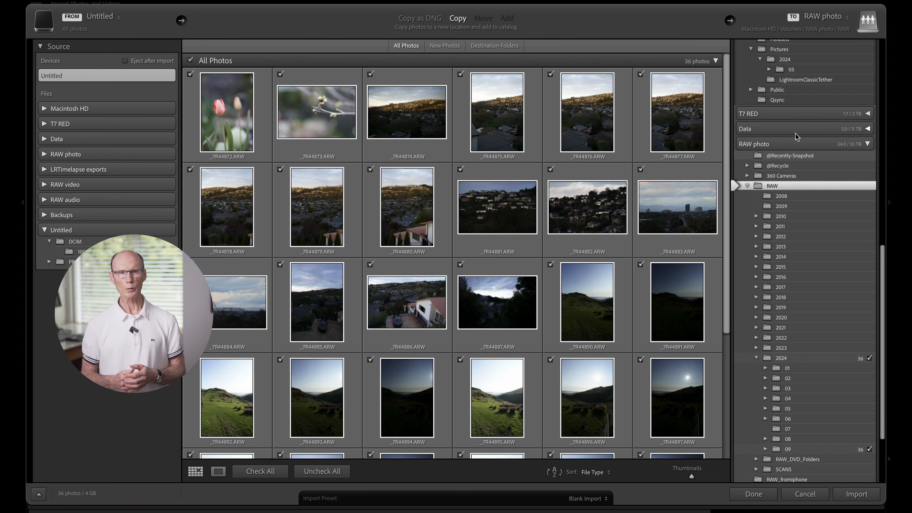
scroll(802, 130, "up", 3)
scroll(802, 131, "up", 10)
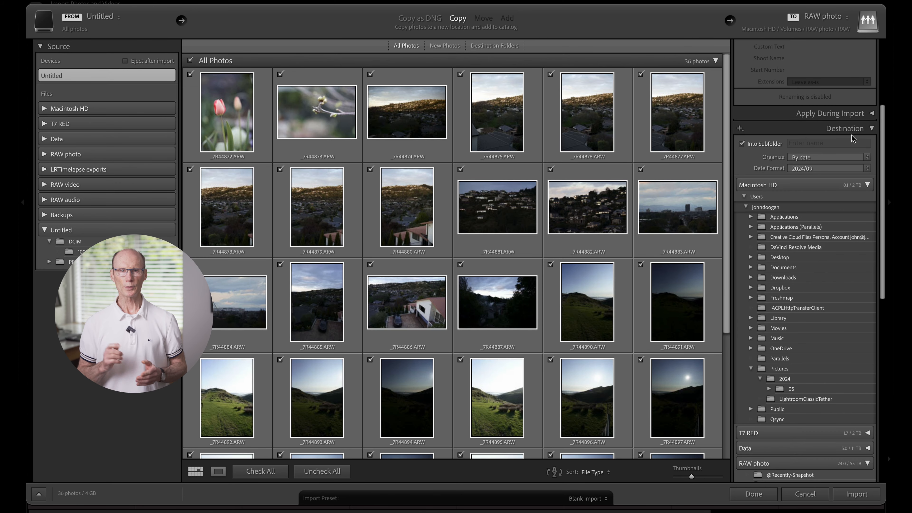
scroll(855, 126, "up", 5)
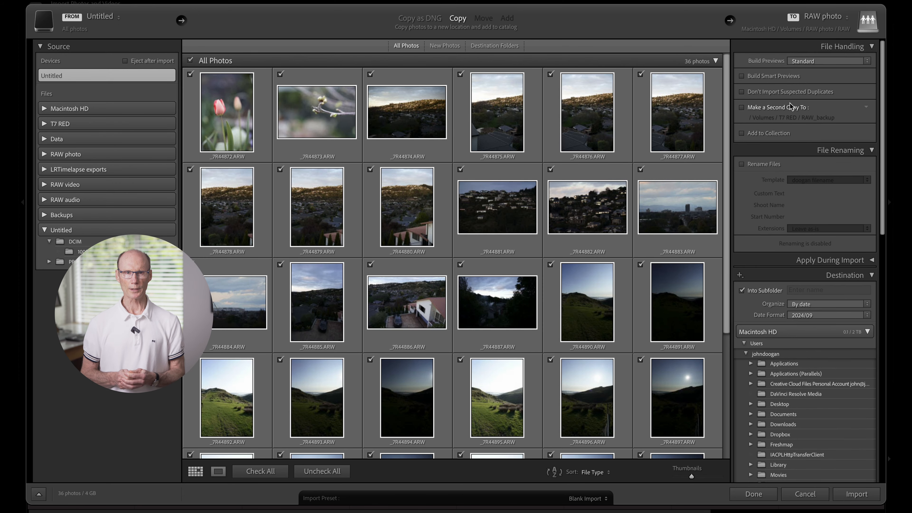
Enable smart previews, exclusion of suspected duplicates and a second copy of the imported files to the RAW_backup folder
left_click(742, 76)
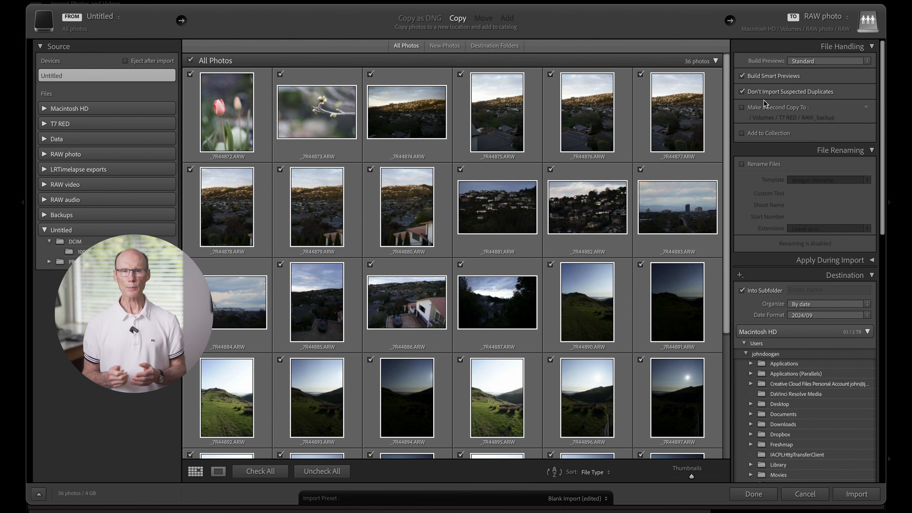
left_click(760, 106)
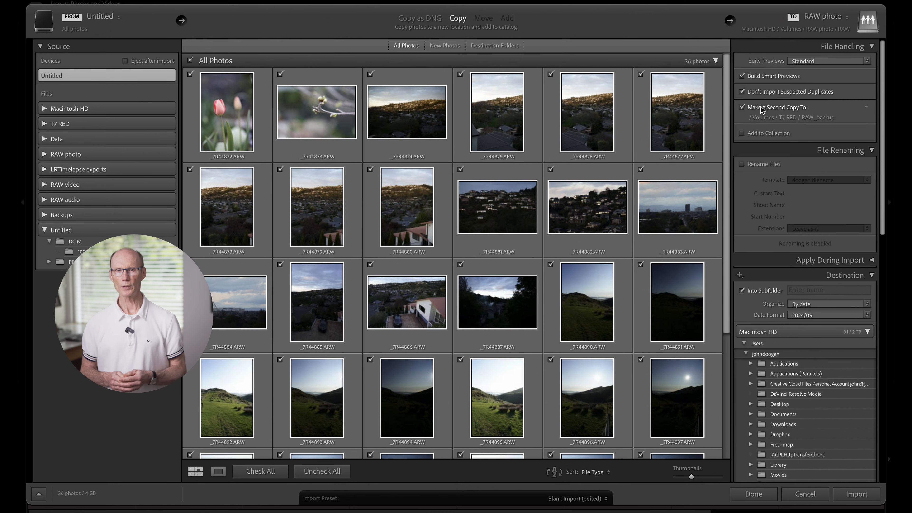
left_click(811, 117)
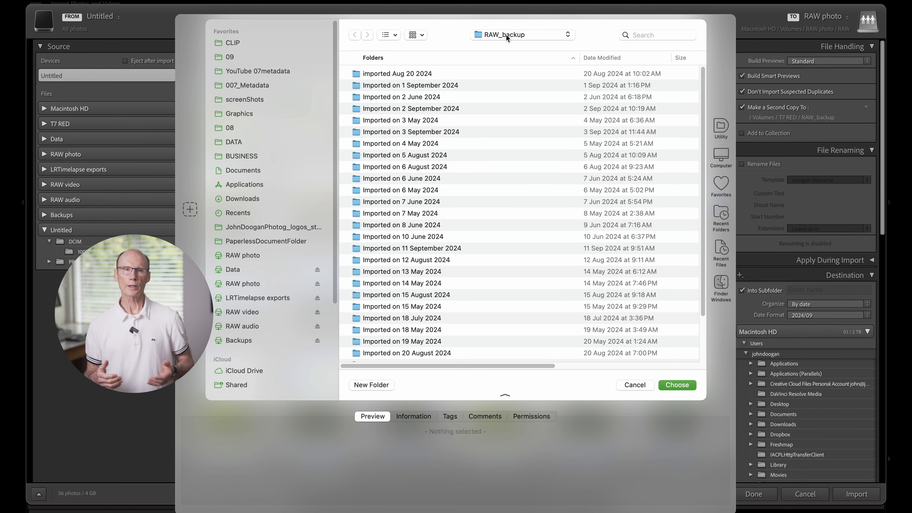
left_click(506, 34)
left_click(506, 33)
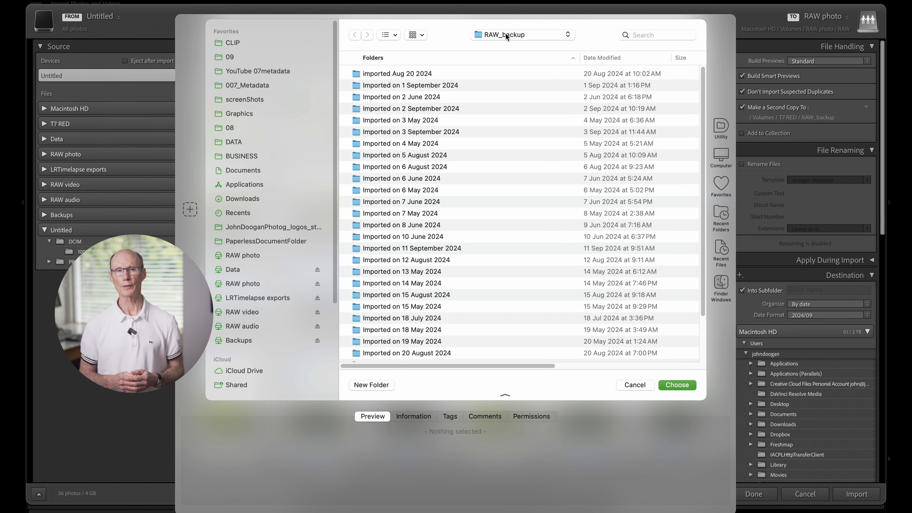
left_click(670, 385)
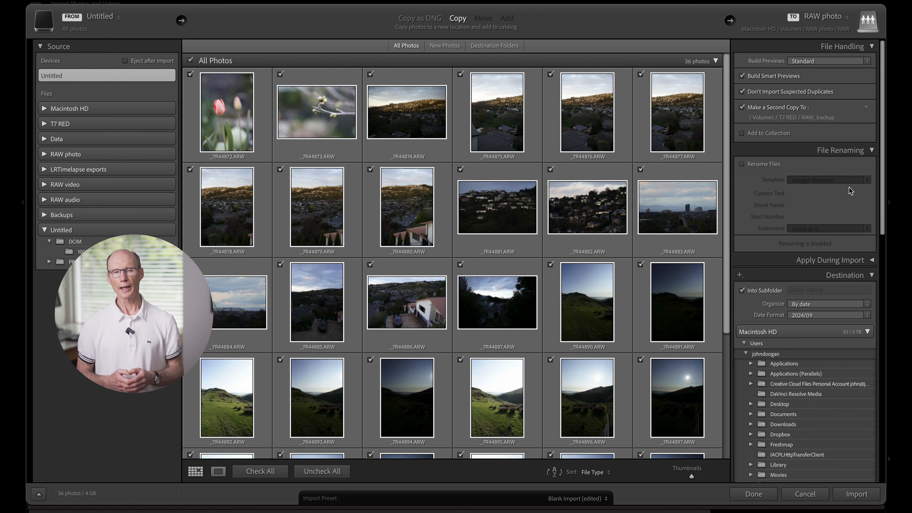
Enable file renaming on import with the photographer's own filename template and open the filename template editor
left_click(853, 150)
left_click(846, 151)
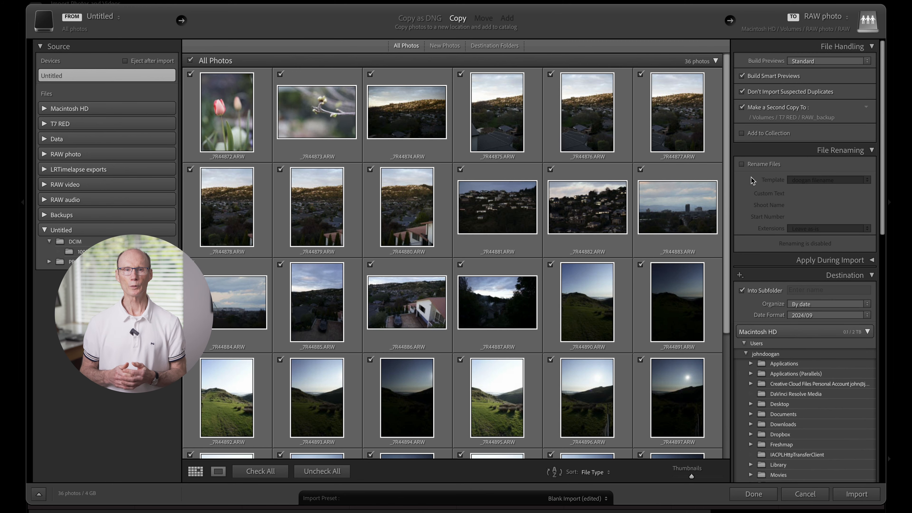
left_click(743, 164)
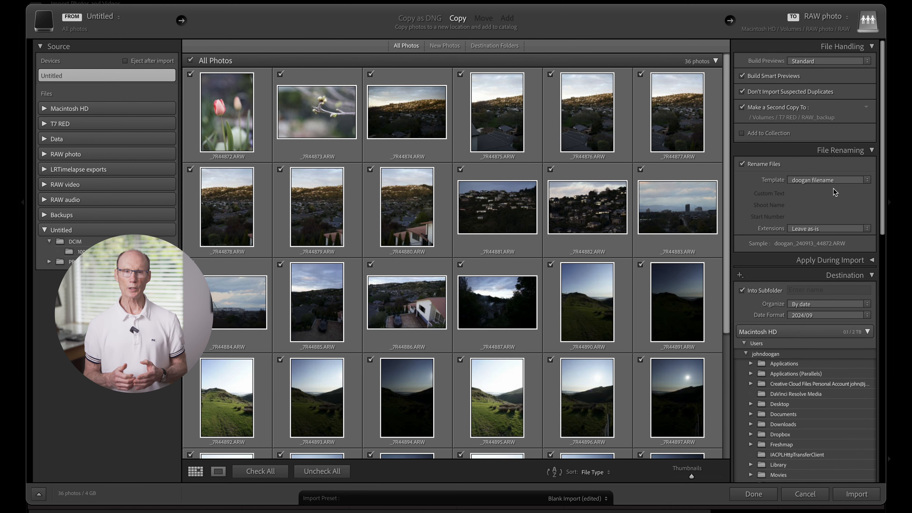
left_click(840, 180)
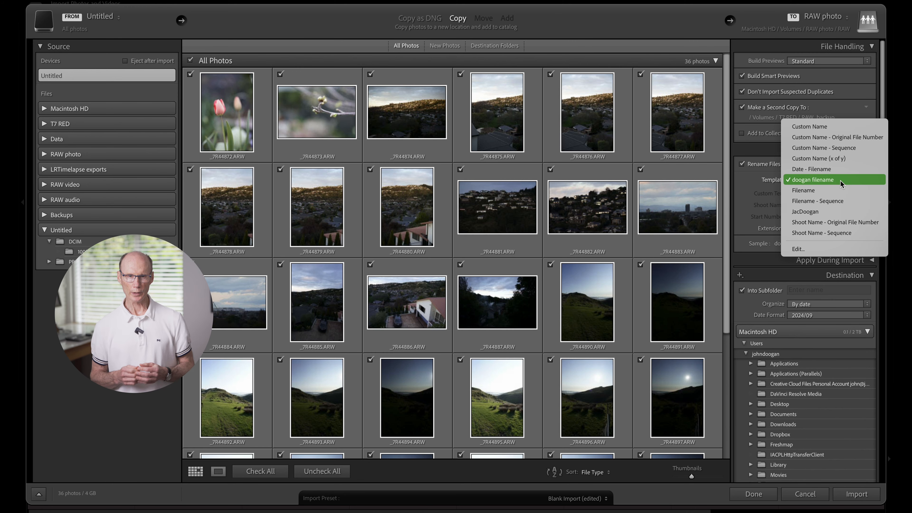
left_click(821, 249)
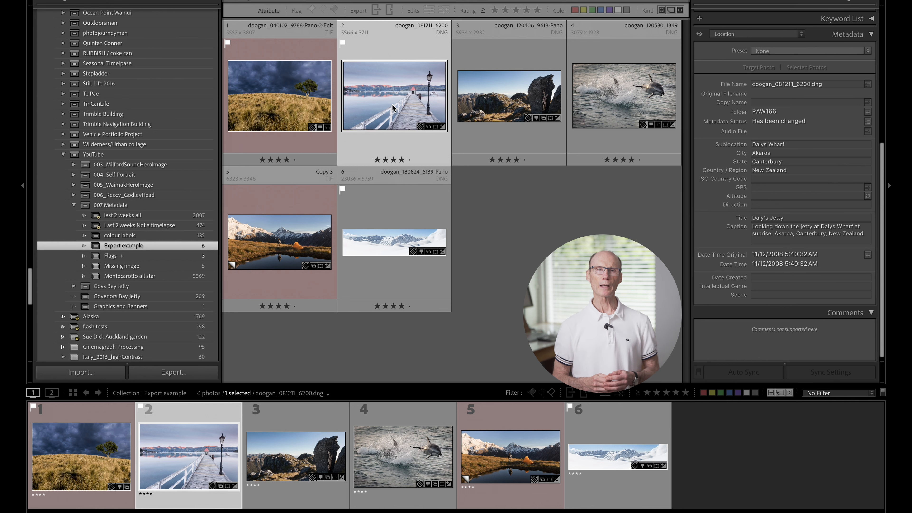
Check which collections contain the selected Daly's Jetty photo and dismiss the list
right_click(394, 105)
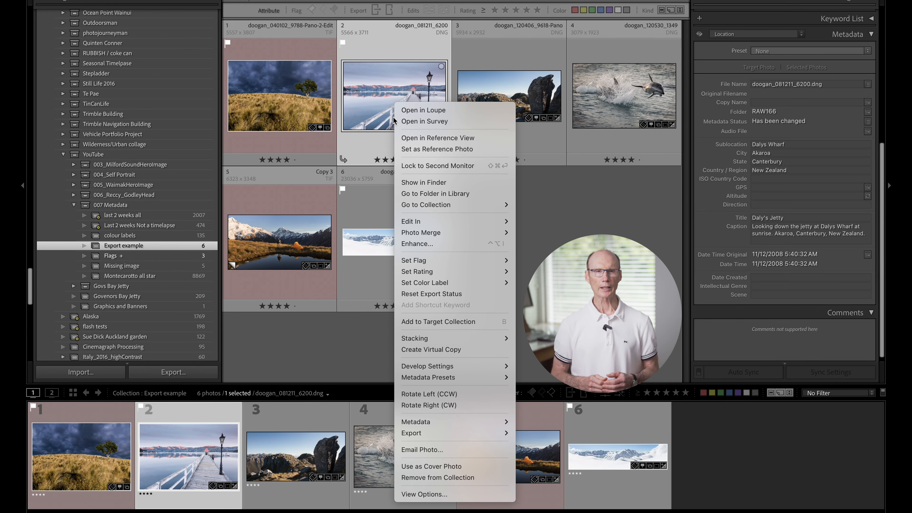
mouse_move(427, 205)
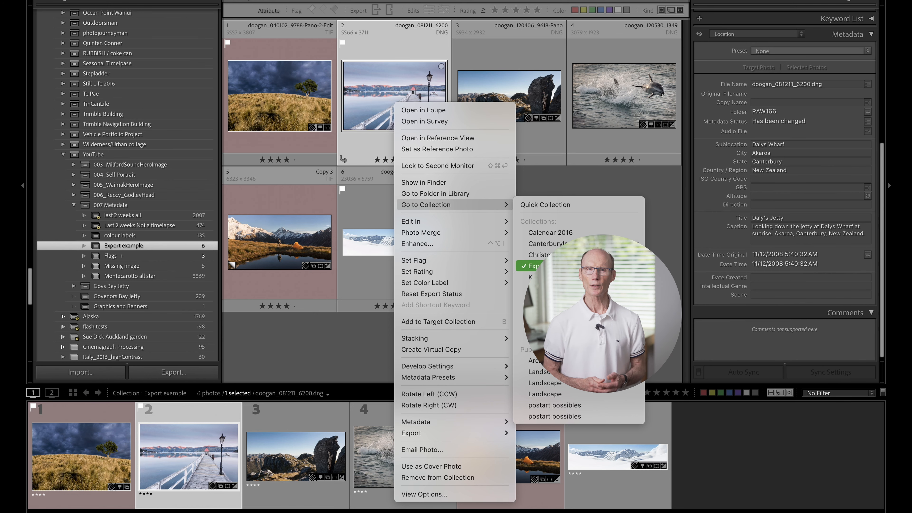
left_click(606, 190)
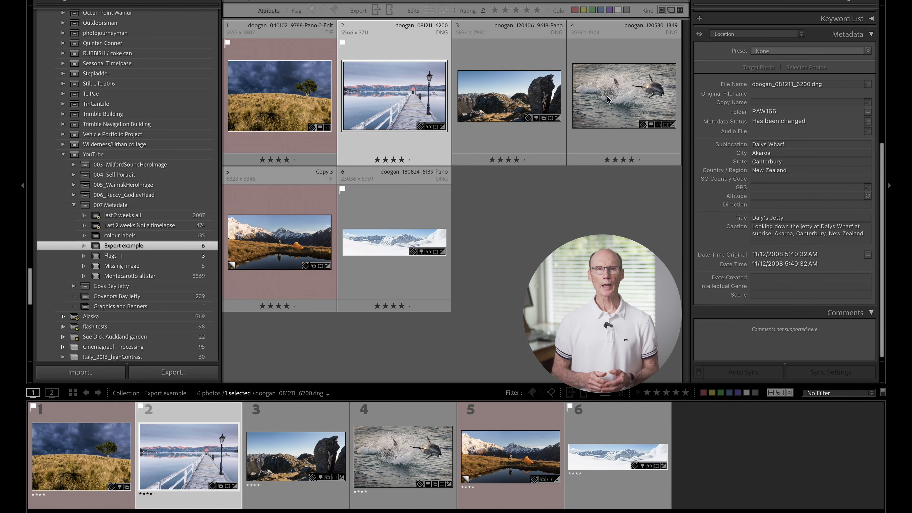
Open the Daly's Jetty photo in Develop and warm its white balance temperature to 27,678
key("d")
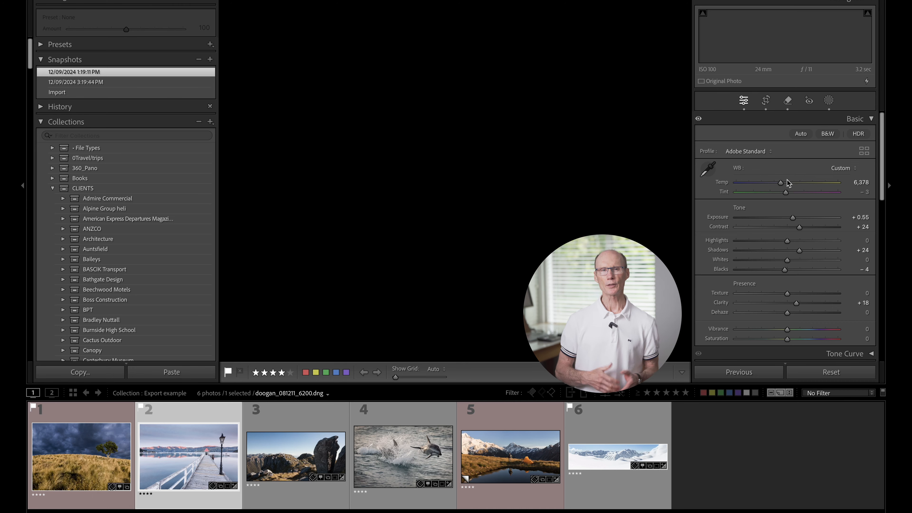
left_click_drag(797, 186, 827, 183)
View the warmed jetty photo in the CanterburyImagesHorncastleHomes collection and in the NZ Landscapes possibles collection
right_click(525, 153)
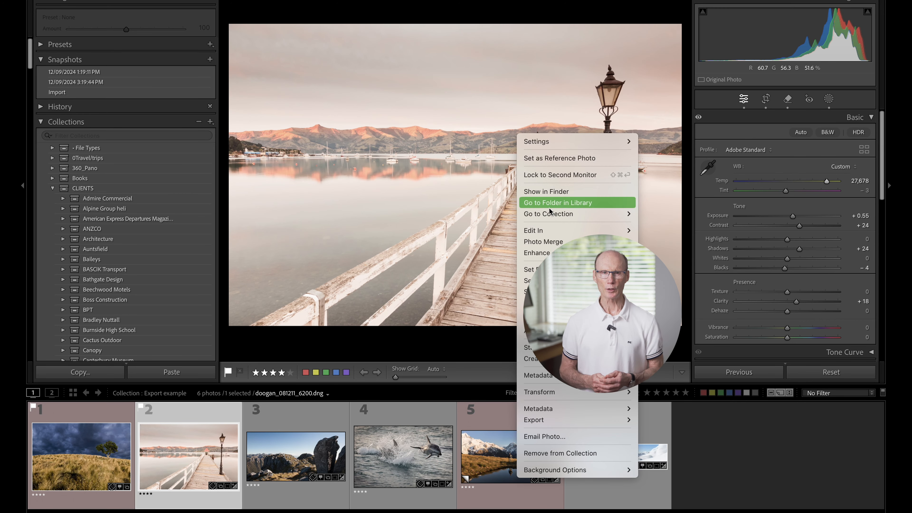
mouse_move(558, 217)
left_click(657, 254)
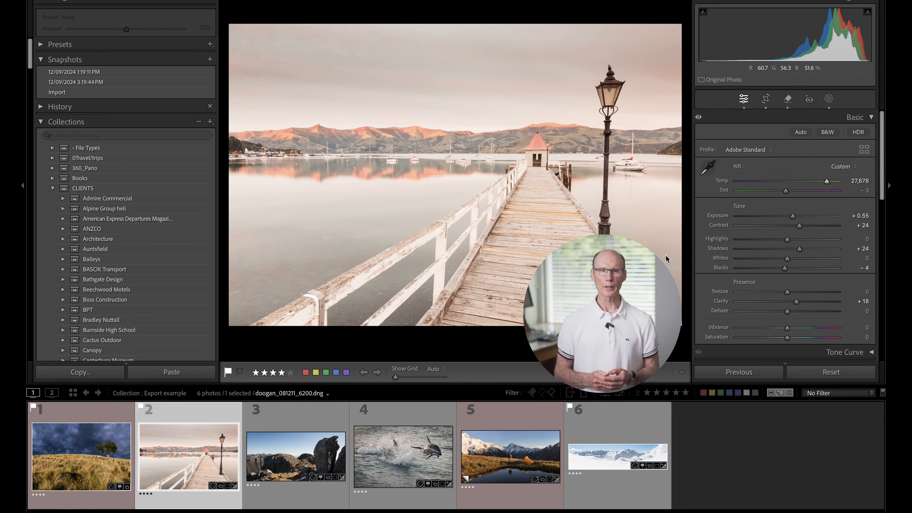
right_click(497, 193)
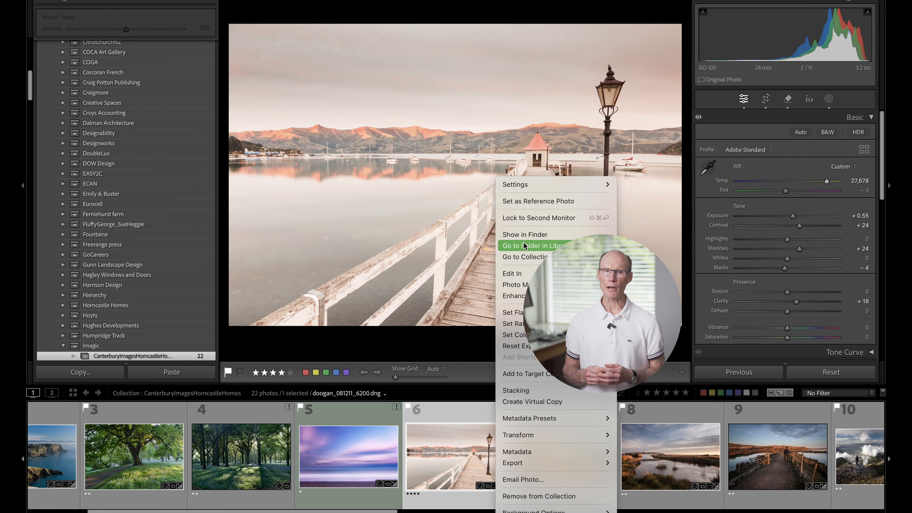
mouse_move(525, 258)
left_click(715, 340)
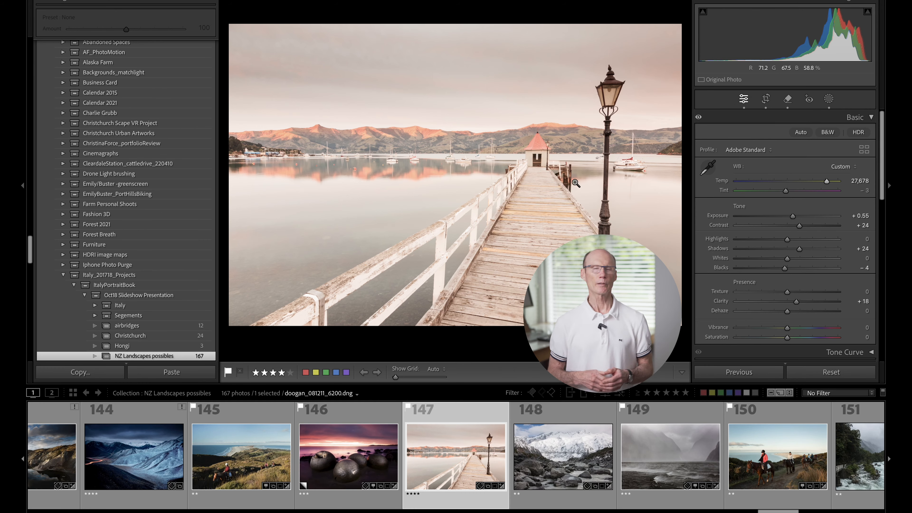
Switch to the 007 Metadata collection set from the recently used sources and look through the collections list
left_click(348, 395)
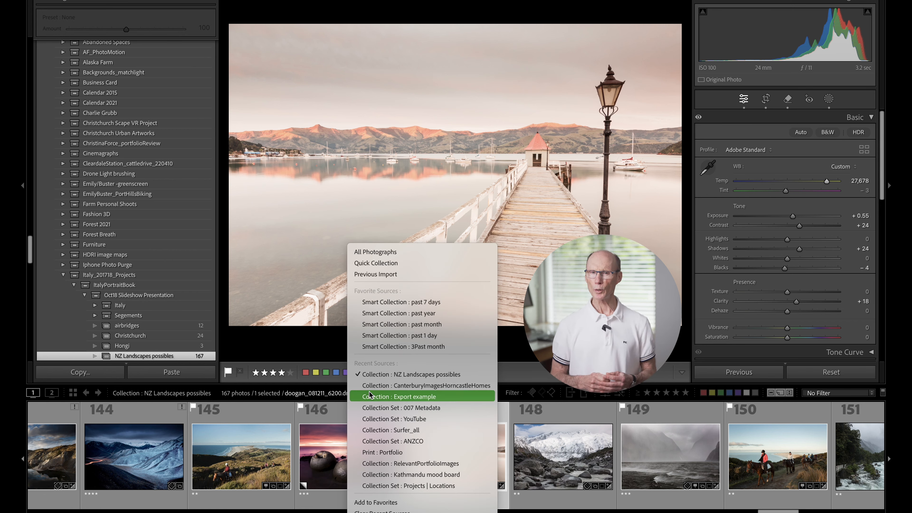
left_click(372, 407)
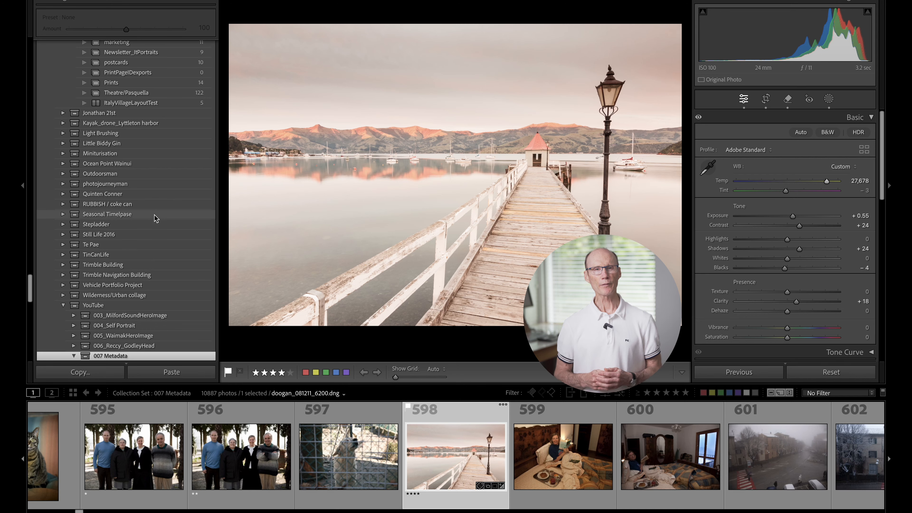
scroll(193, 217, "down", 5)
scroll(192, 216, "down", 20)
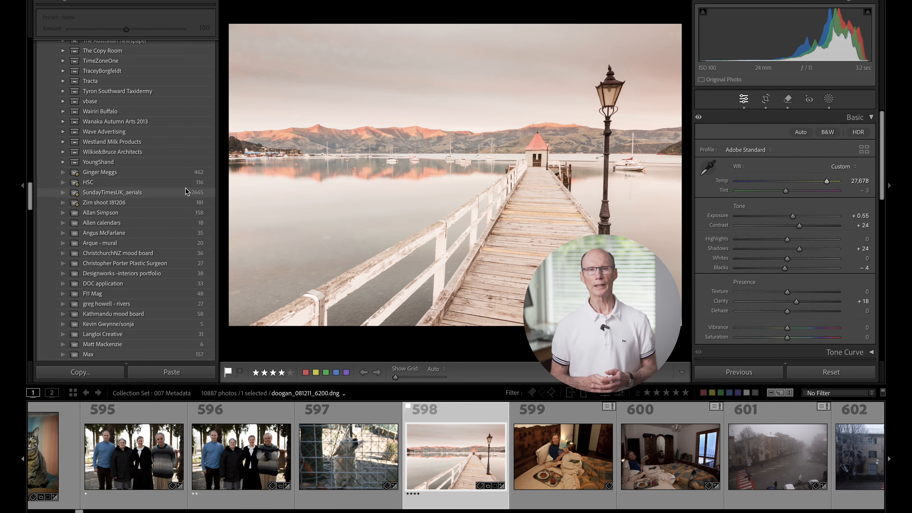
Search the collections for "surfer" and open the Surfer_all collection
scroll(156, 115, "up", 20)
left_click(97, 137)
type("suf")
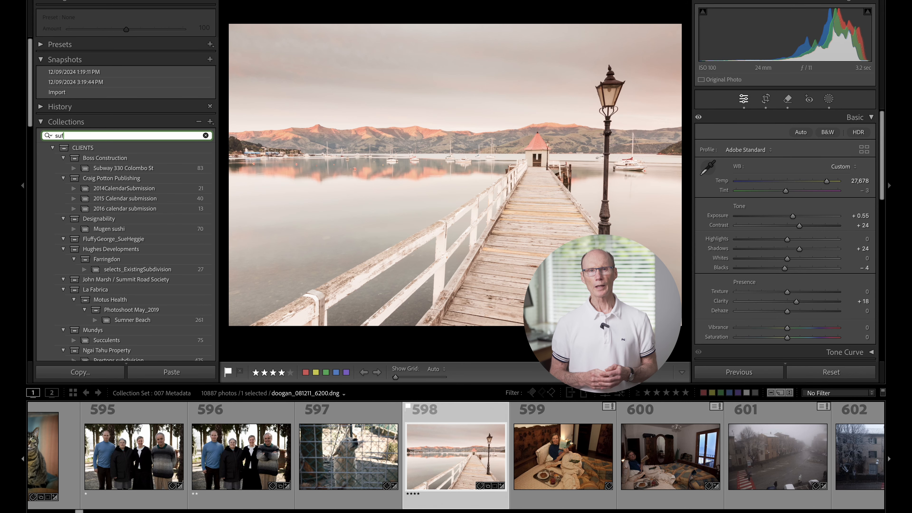
type("r")
key("BackSpace")
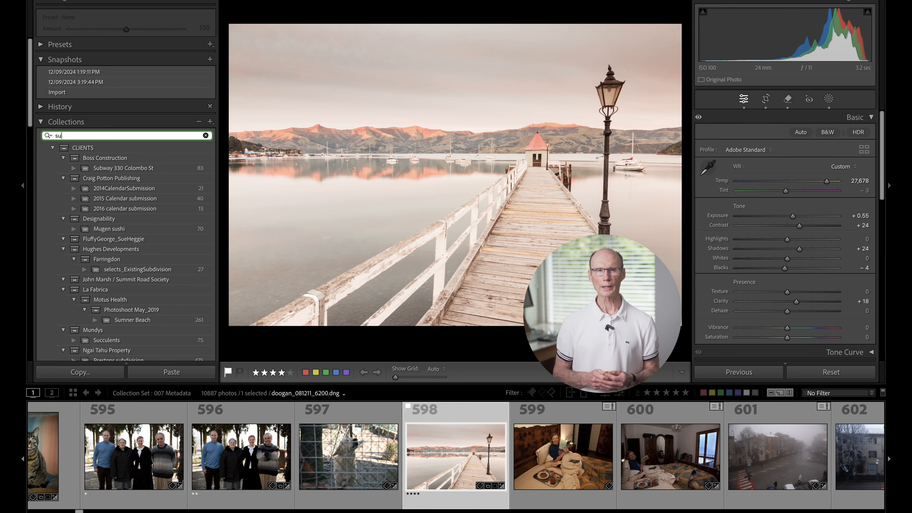
type("fer")
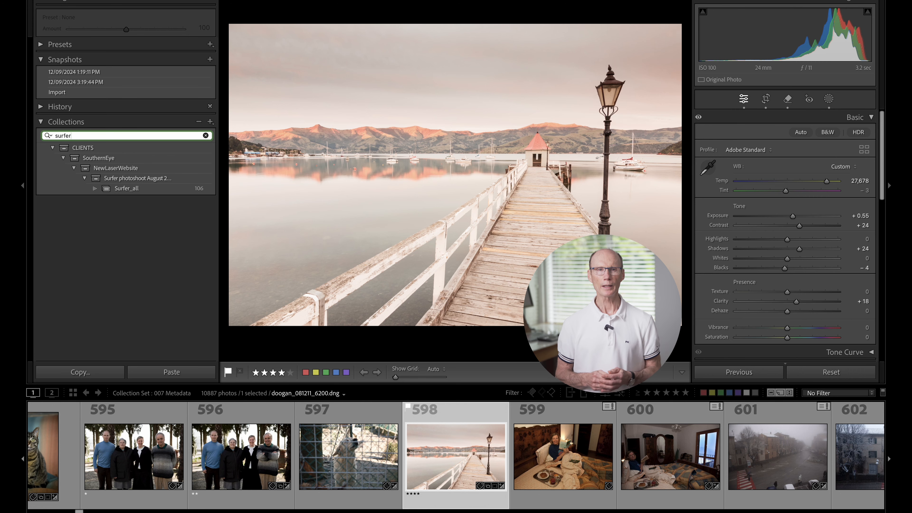
left_click(127, 188)
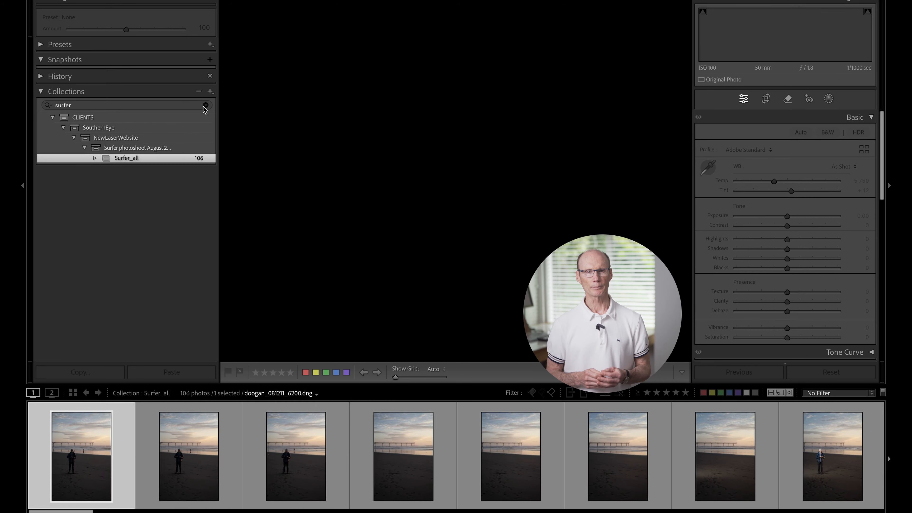
Clear the collection search, filter the Surfer_all grid to flagged photos rated one star and higher, and enlarge the matching photo
left_click(205, 105)
key("g")
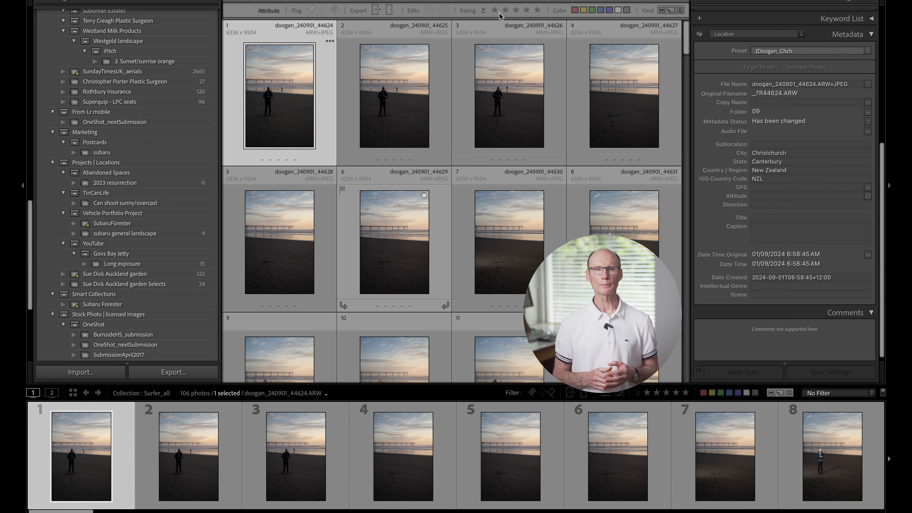
left_click(495, 11)
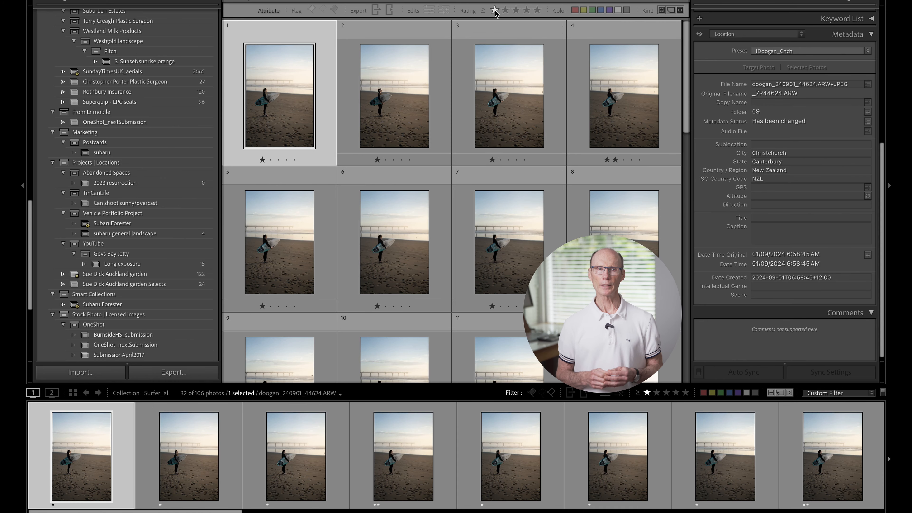
left_click(311, 10)
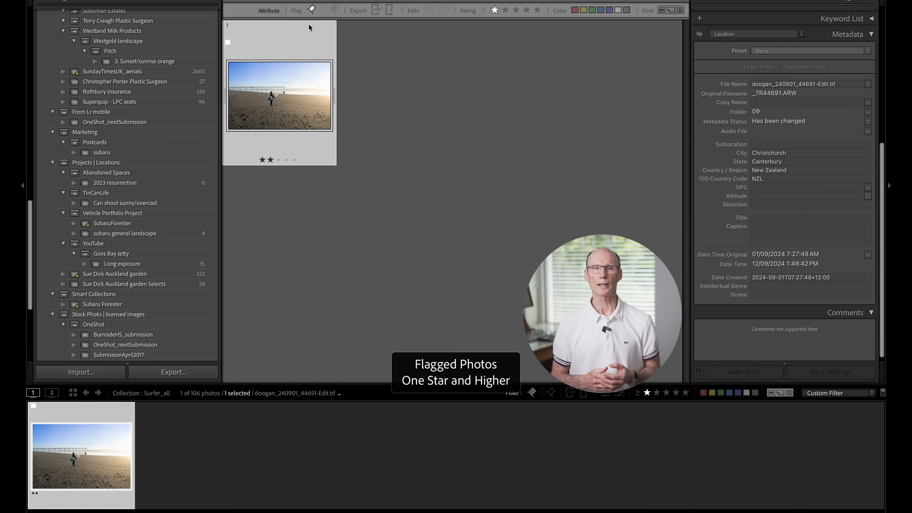
double_click(284, 105)
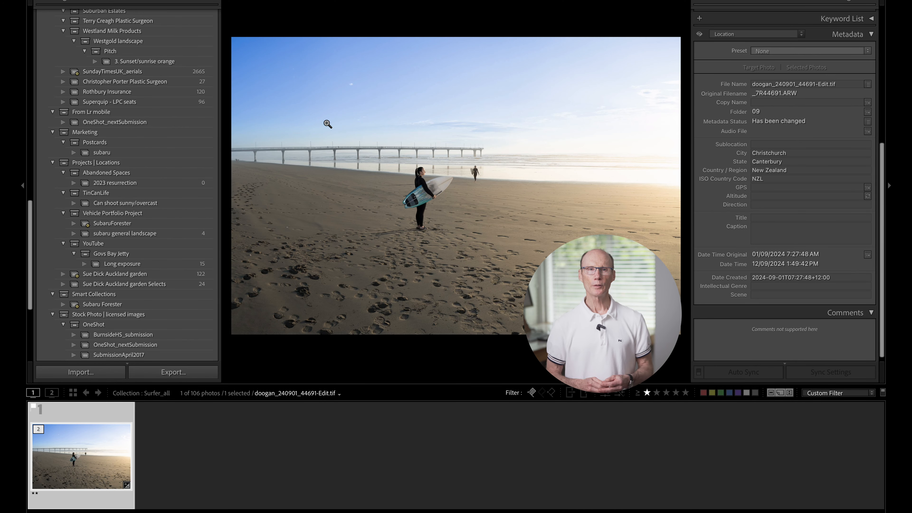
Return to the 007 Metadata collection set through the recent sources, expand it and open its Export example collection
left_click(262, 394)
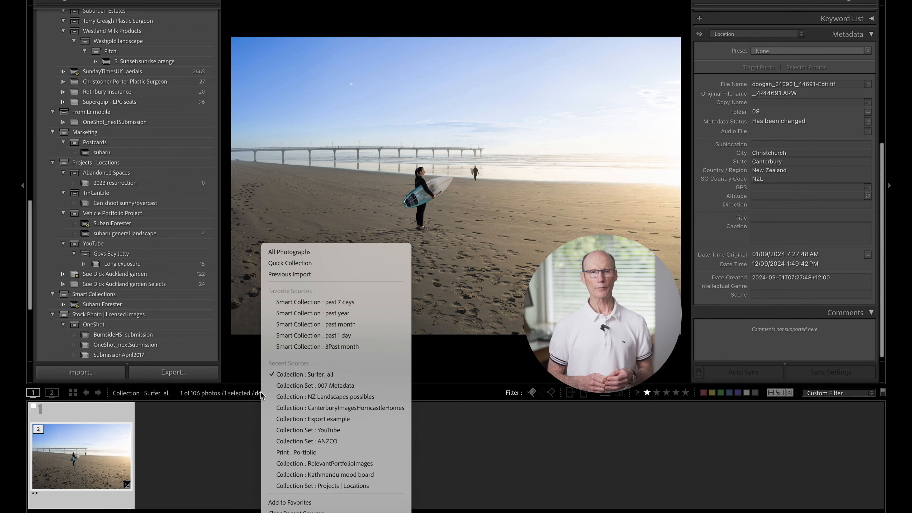
left_click(284, 385)
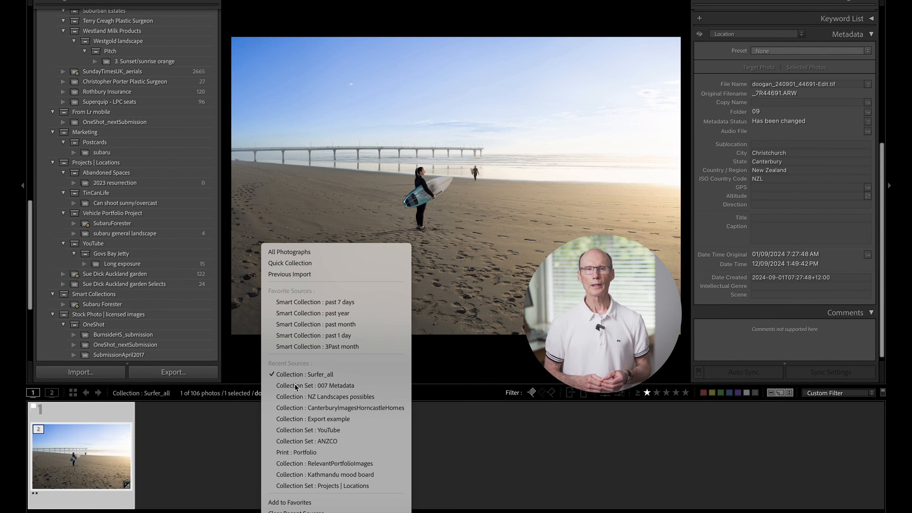
scroll(154, 327, "down", 3)
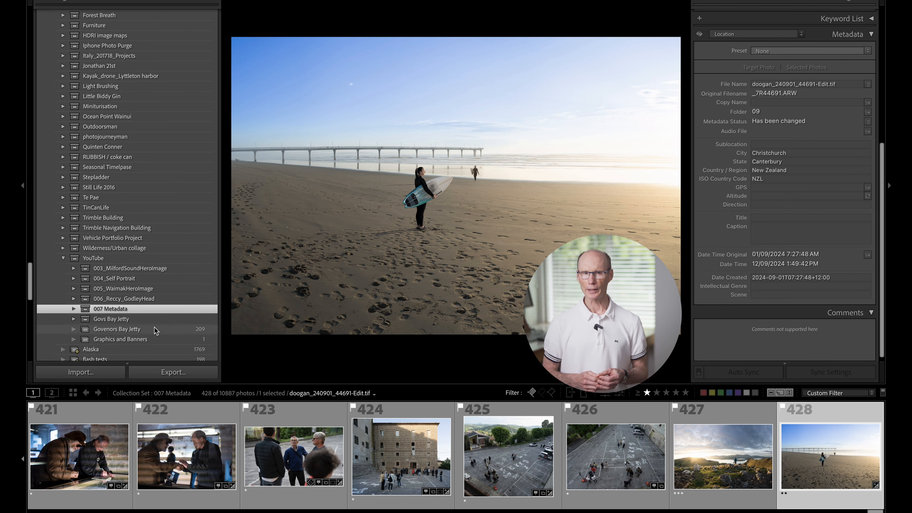
left_click(74, 308)
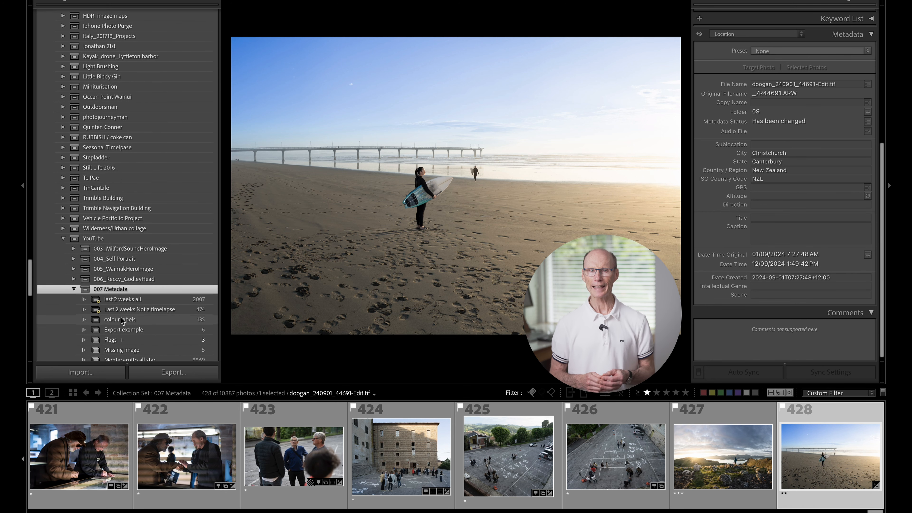
scroll(122, 320, "down", 2)
left_click(124, 323)
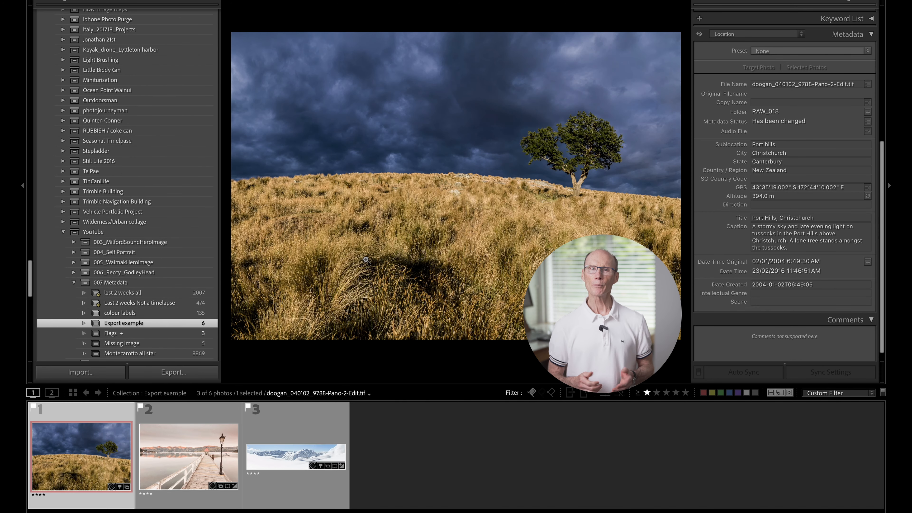
Show the Export example photos in the grid without the flag and star filters and deselect all photos
key("g")
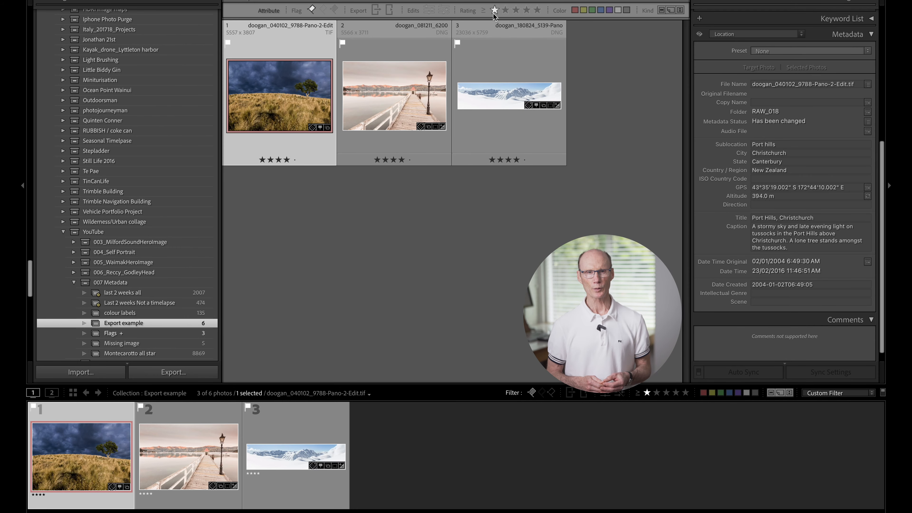
left_click(311, 10)
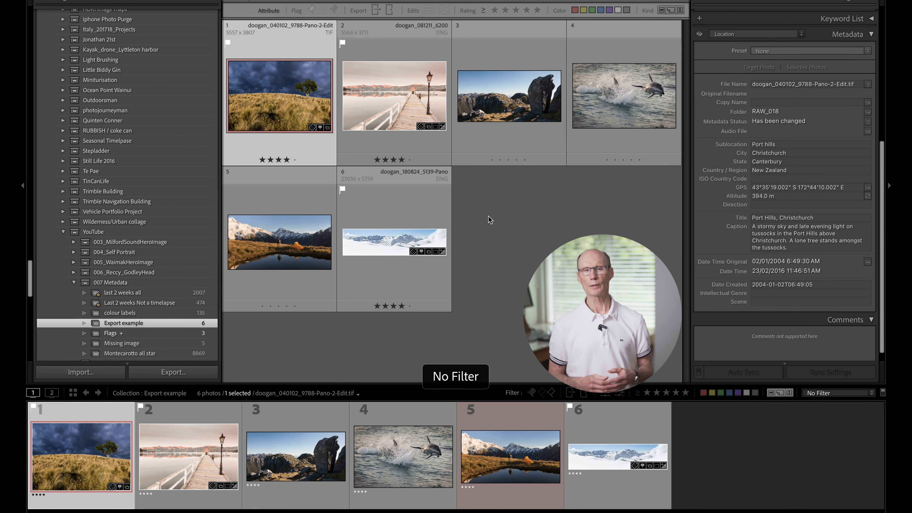
left_click(491, 236)
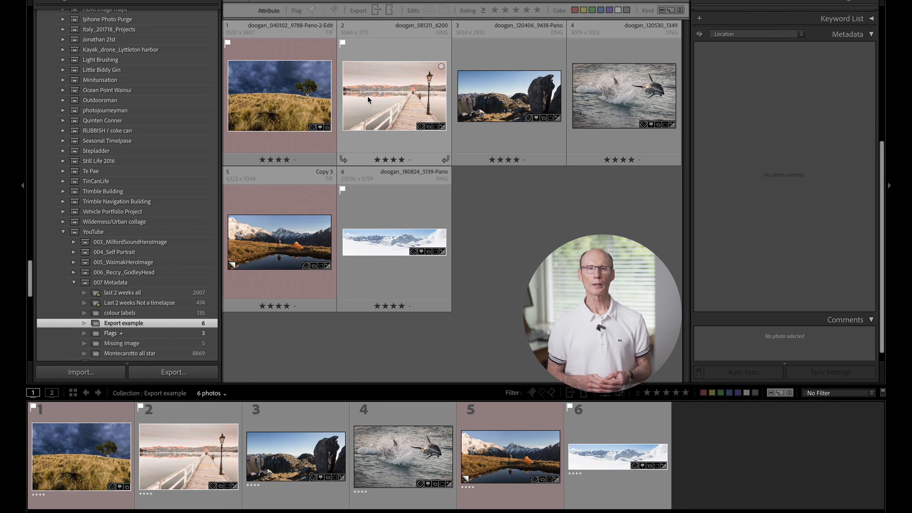
Create a collection named "collections demo" inside the 007 Metadata set and make it the target collection
scroll(119, 301, "down", 3)
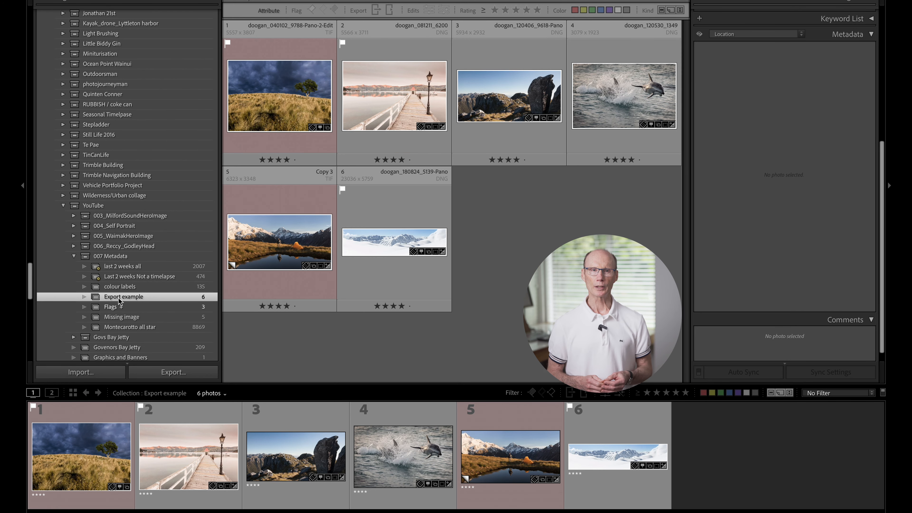
right_click(122, 317)
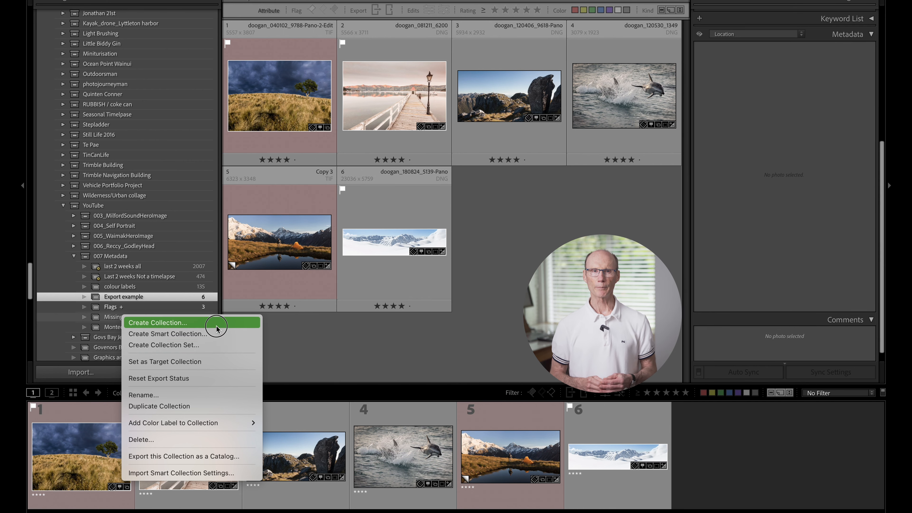
left_click(287, 299)
type("collections demo")
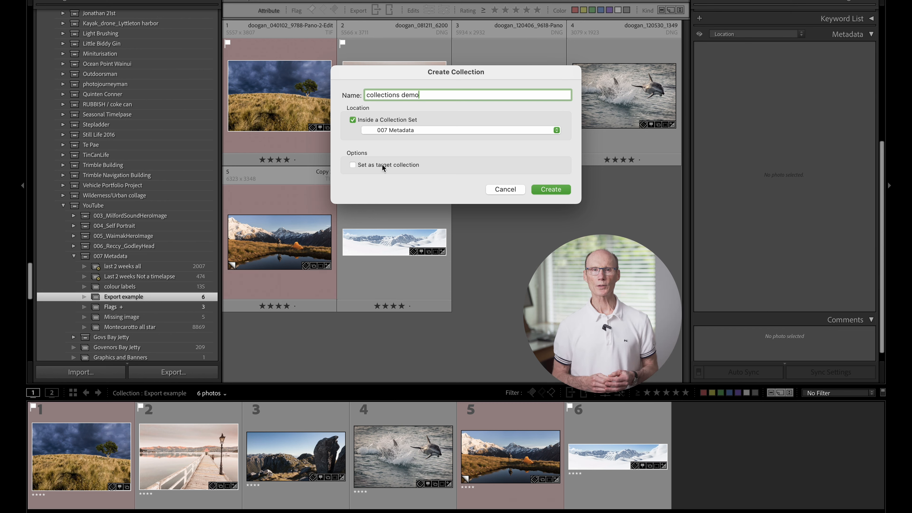
left_click(383, 166)
left_click(543, 191)
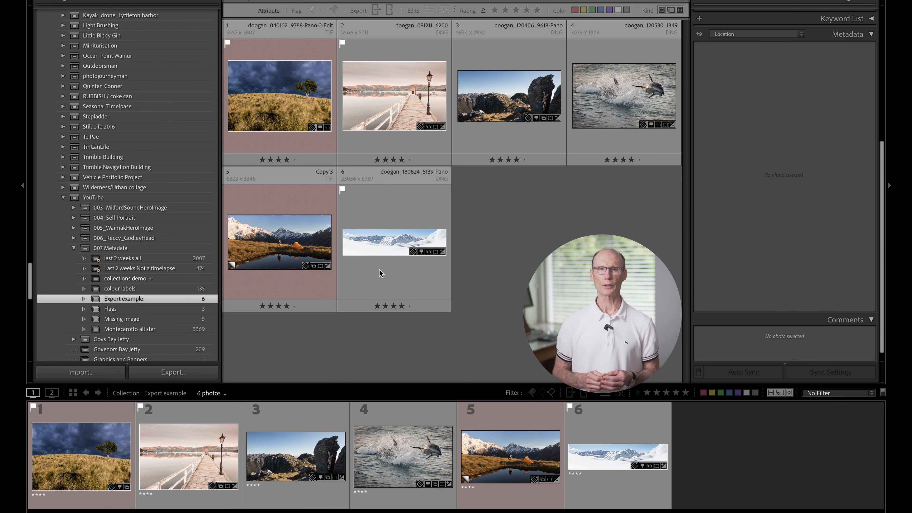
Select three consecutive coastal sunrise photos in the 007 Metadata set and add them to the target collection
left_click(143, 280)
left_click(143, 290)
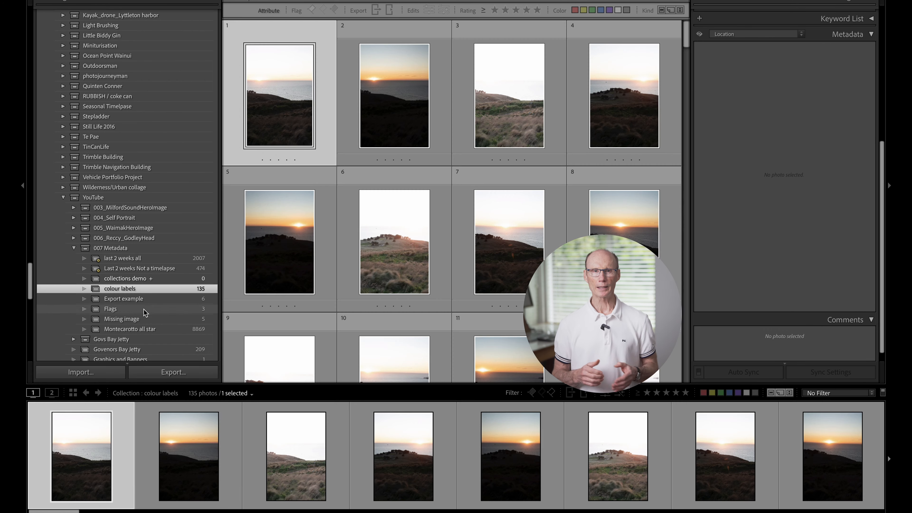
left_click(124, 248)
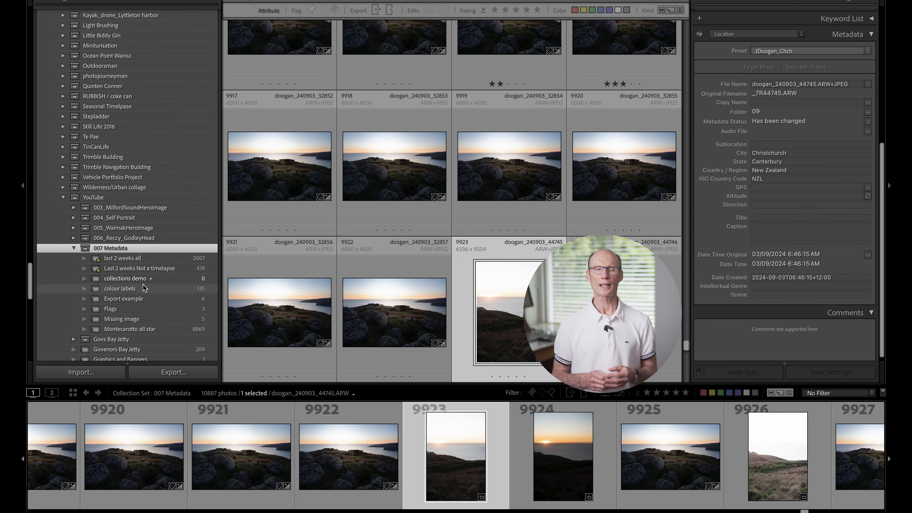
left_click(384, 176)
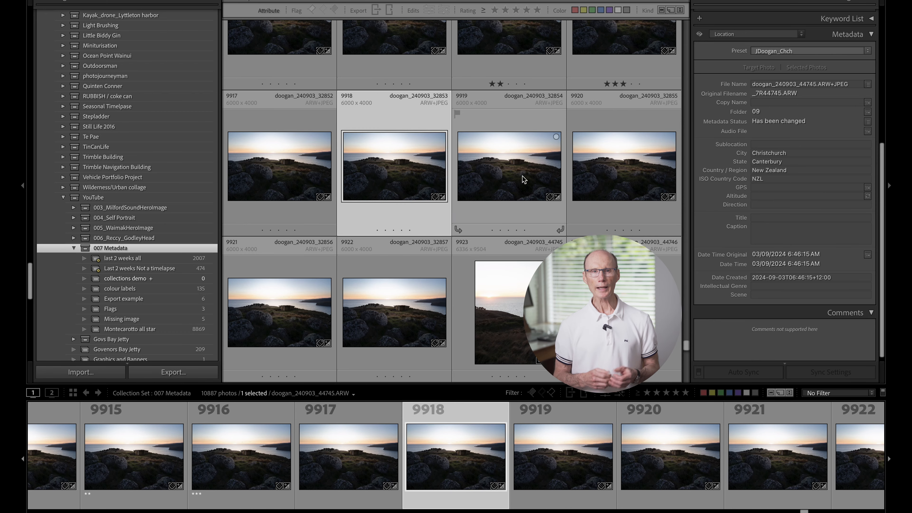
left_click(588, 173, "shift")
key("b")
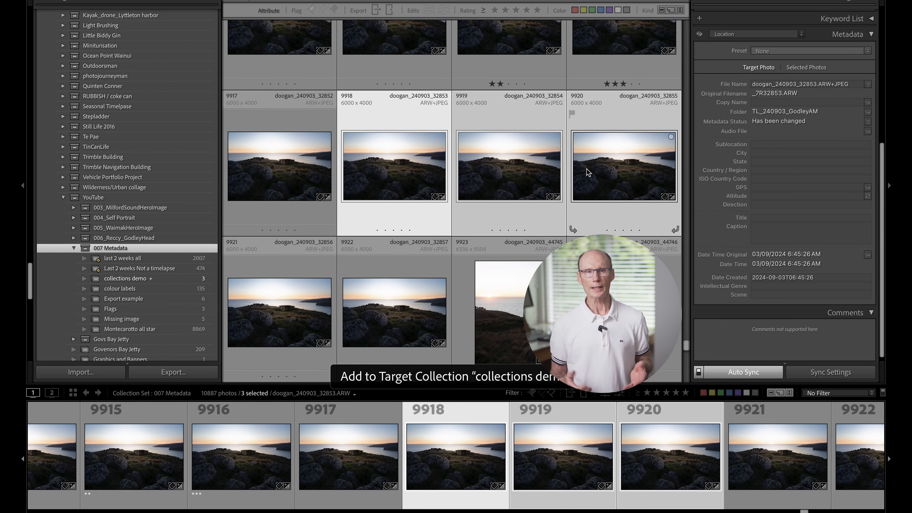
Open the collections demo collection and remove its three photos
left_click(135, 282)
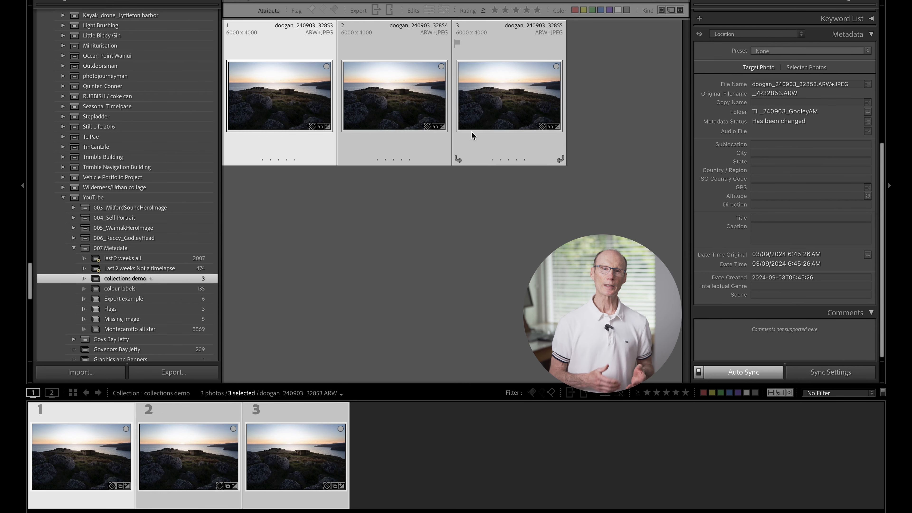
key("Delete")
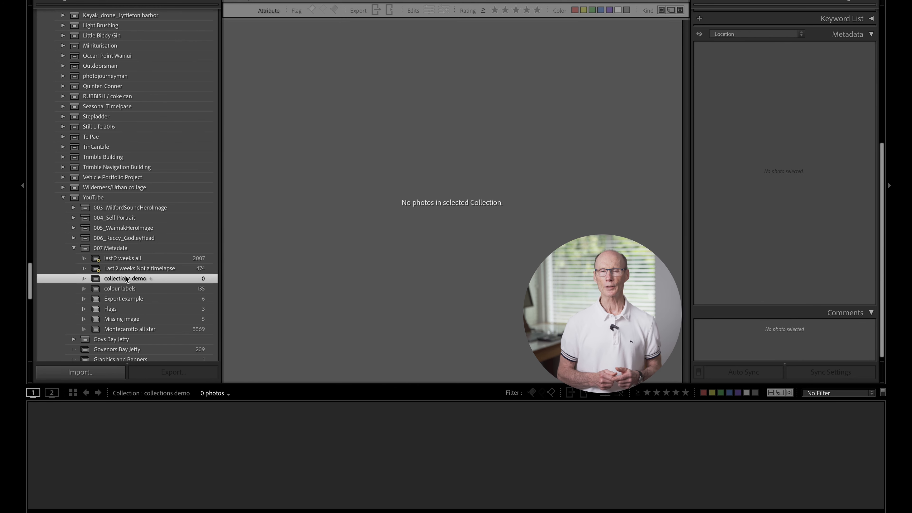
Add the Sealy Tarns campsite photo and the snowy mountain panorama from Export example to the collections demo collection
left_click(124, 301)
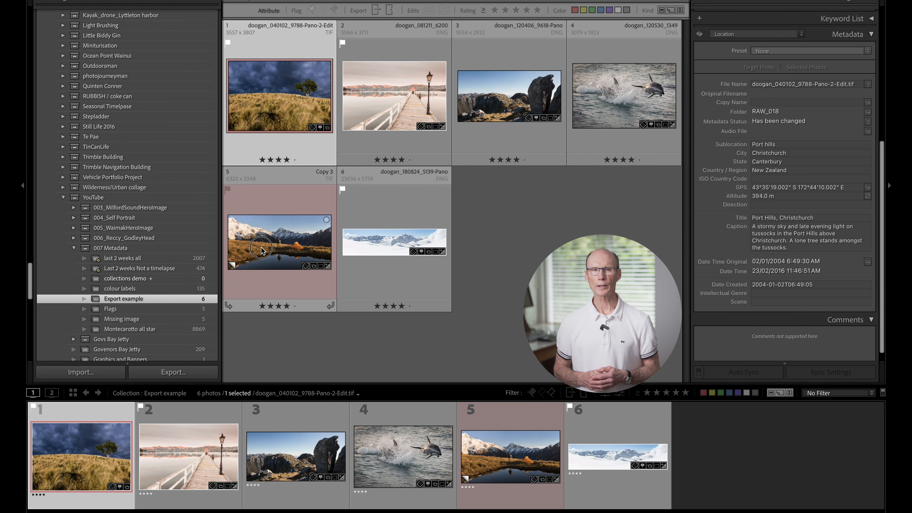
left_click_drag(268, 251, 148, 280)
left_click_drag(354, 244, 152, 279)
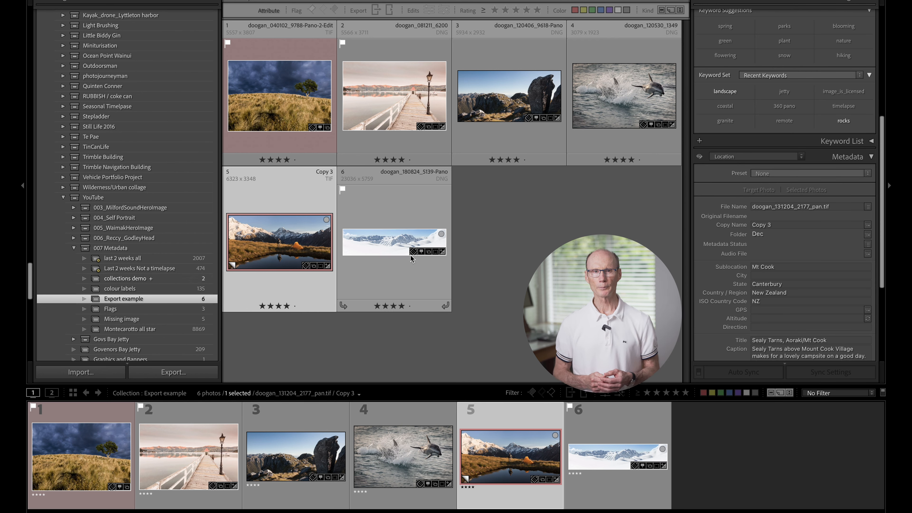
Rearrange the Export example photos so the snowy mountain panorama comes first and the lone tree photo comes last
key("ctrl+d")
left_click_drag(417, 246, 369, 124)
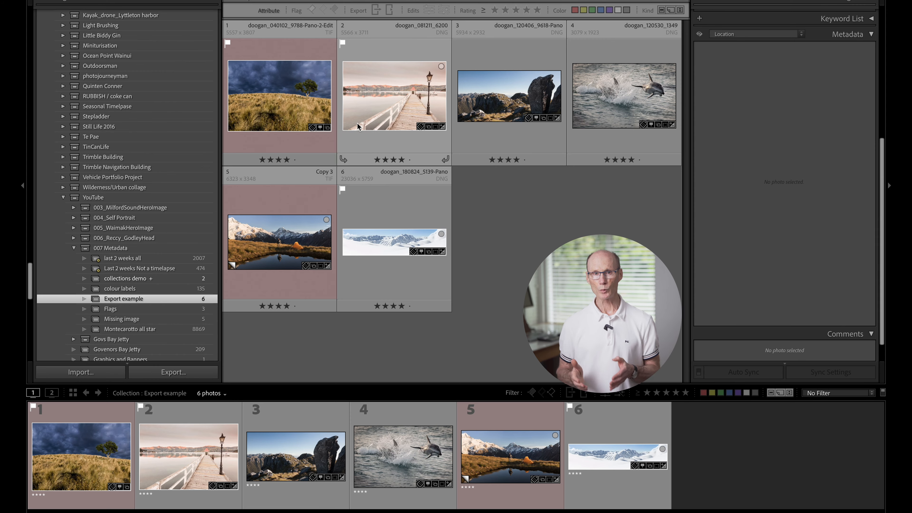
left_click_drag(298, 108, 445, 248)
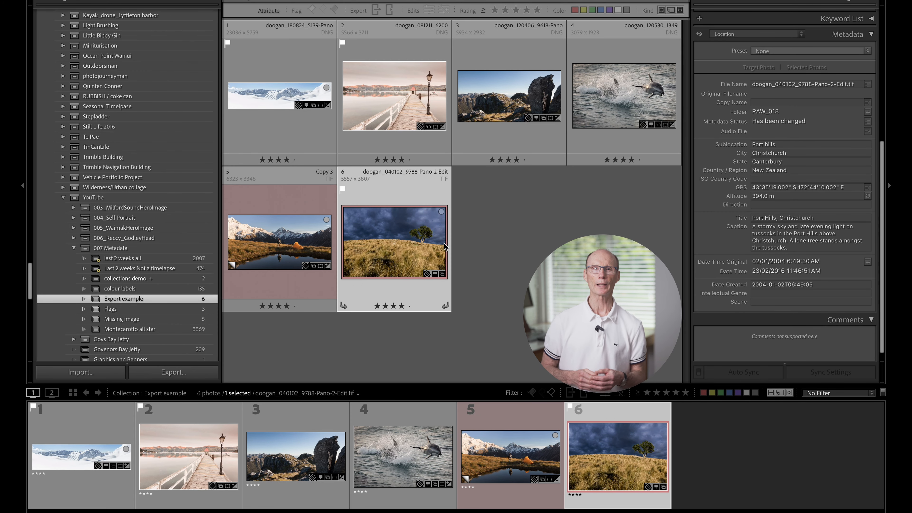
Show the grid toolbar and sort the Export example photos first by Shutter Speed and finally by City
key("t")
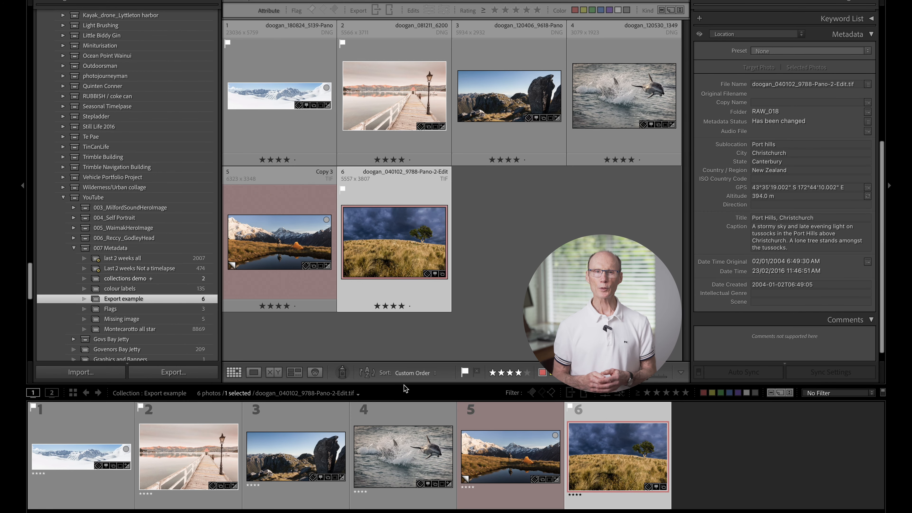
left_click(427, 373)
left_click(427, 344)
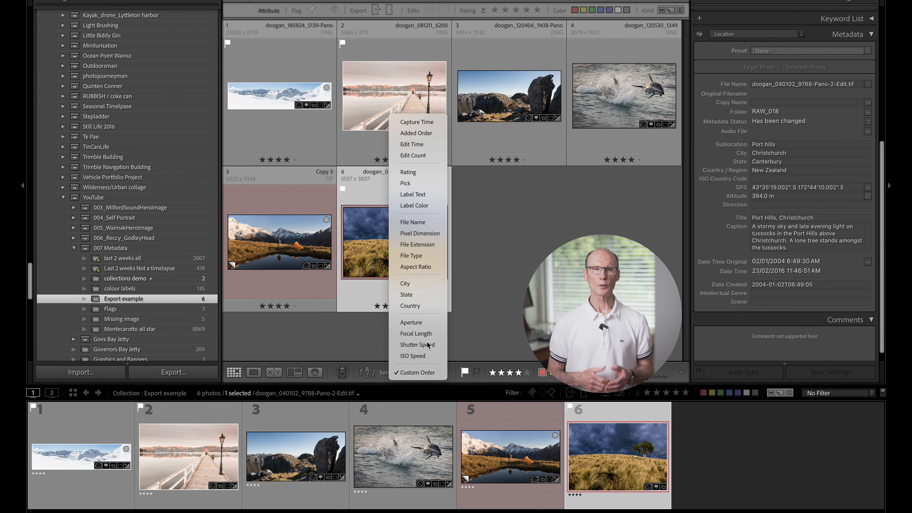
left_click(427, 373)
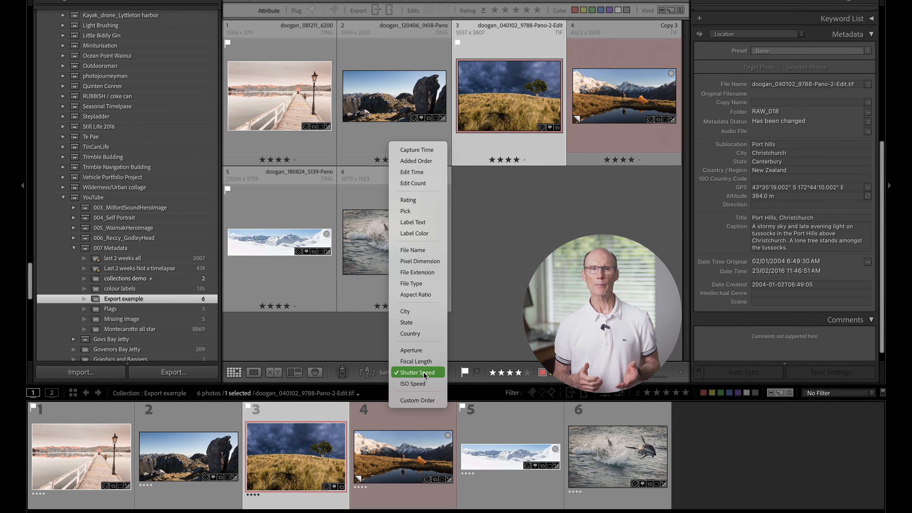
left_click(419, 312)
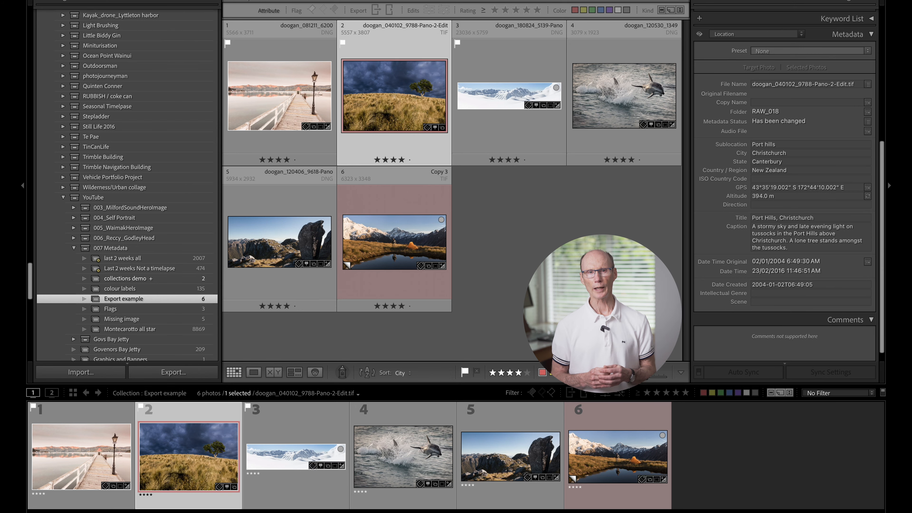
Hide the toolbar below the photo grid and show it again
key("t")
key("t")
key("t")
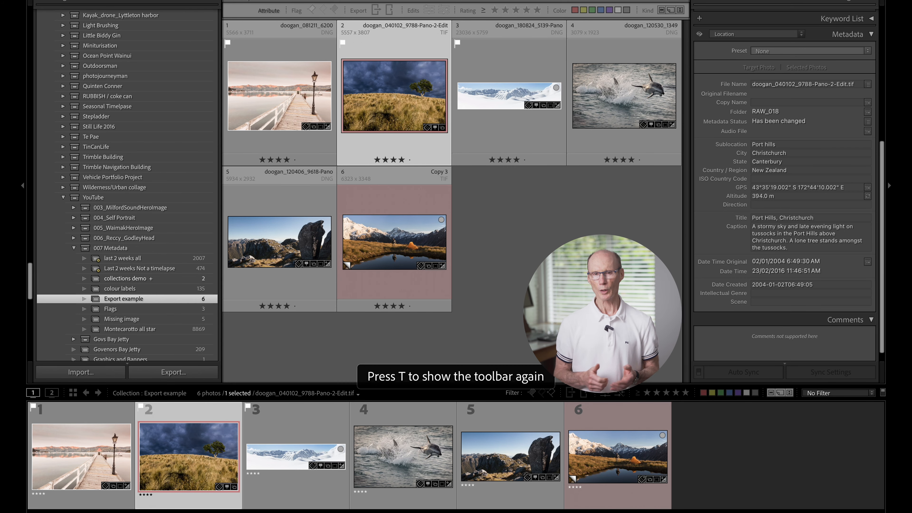
key("t")
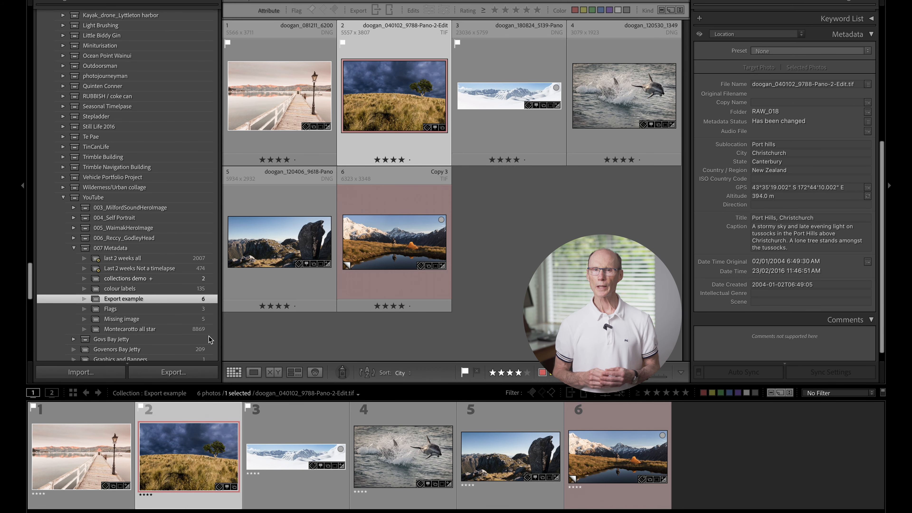
Open the Last 2 weeks Not a timelapse smart collection, review its capture date and keyword rules, and leave them as they are
right_click(126, 320)
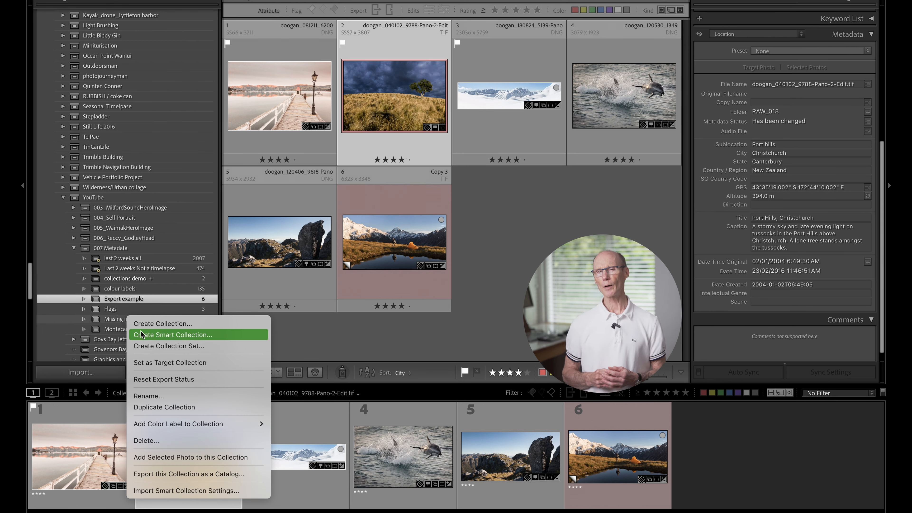
left_click(132, 298)
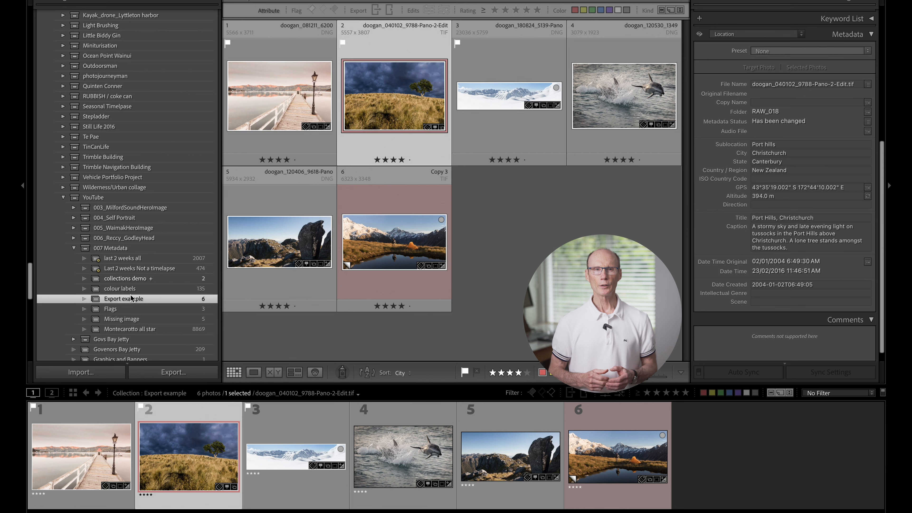
scroll(138, 295, "down", 1)
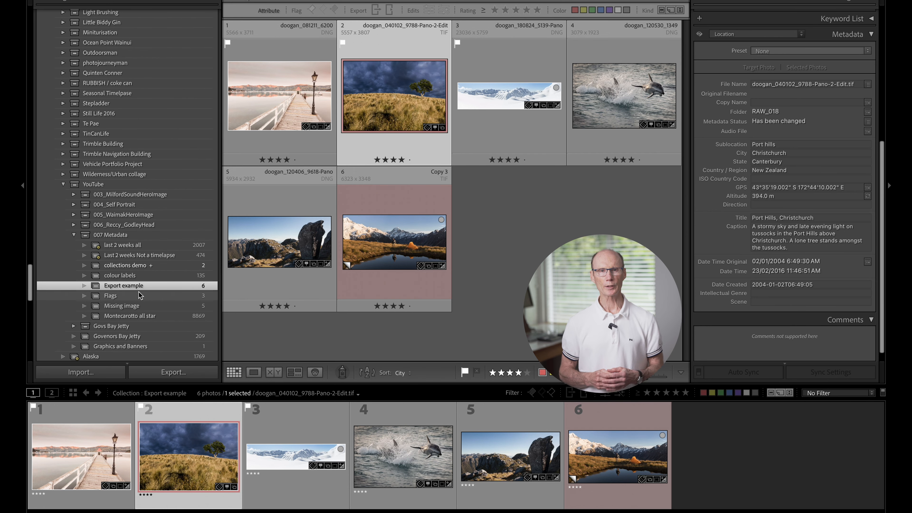
left_click(127, 256)
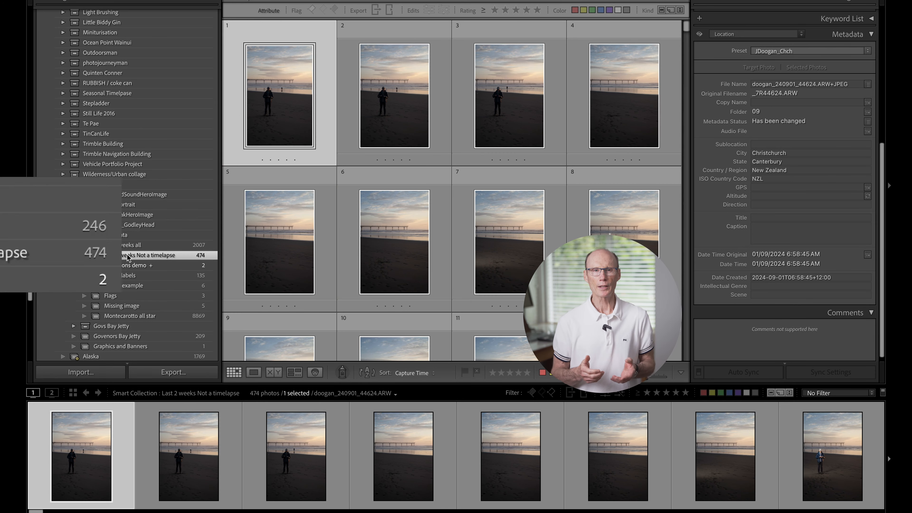
double_click(128, 256)
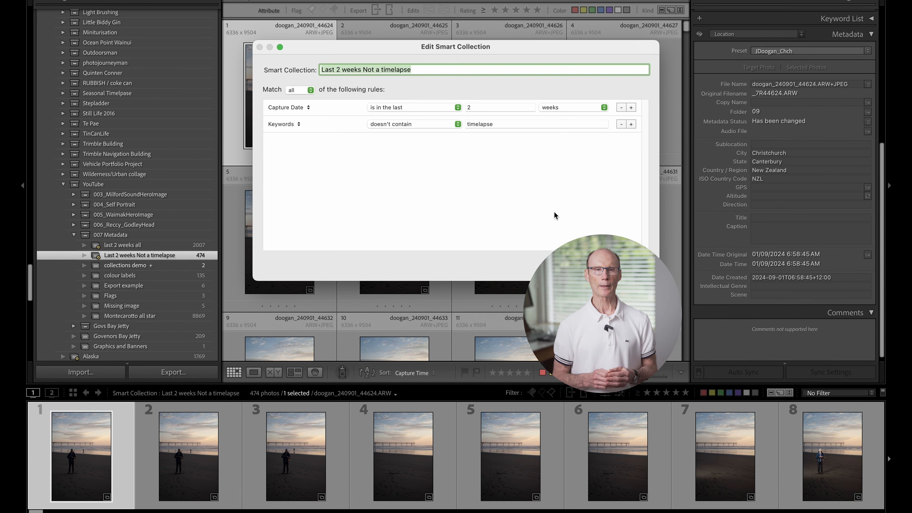
left_click(598, 267)
Select the last 2 weeks all smart collection in the 007 Metadata set and open its rules for editing
right_click(116, 235)
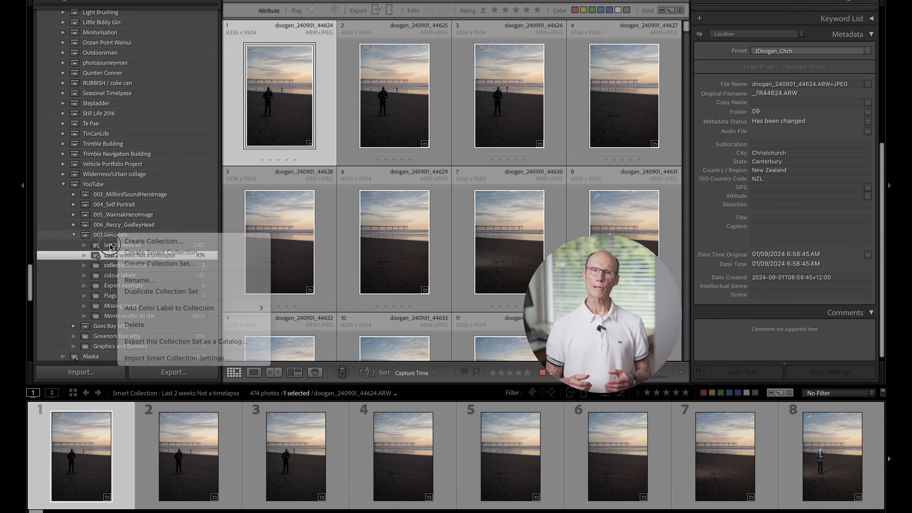
left_click(120, 248)
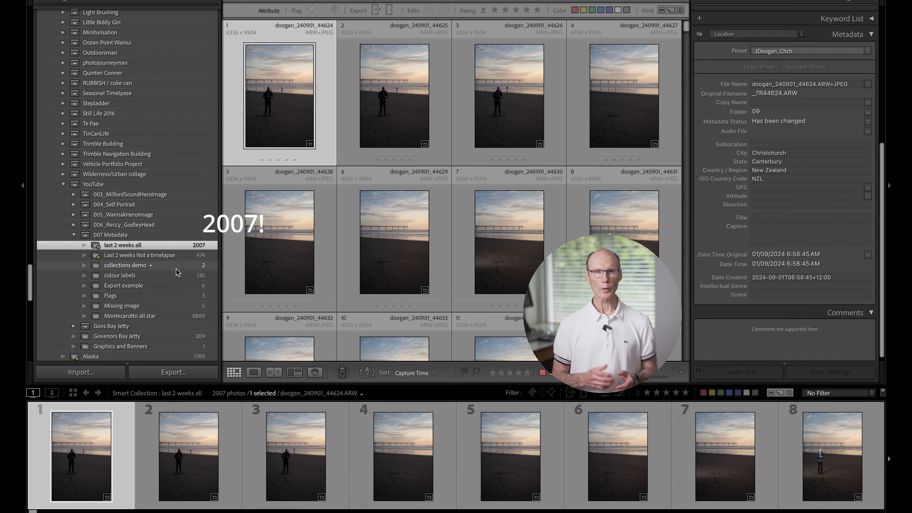
double_click(128, 248)
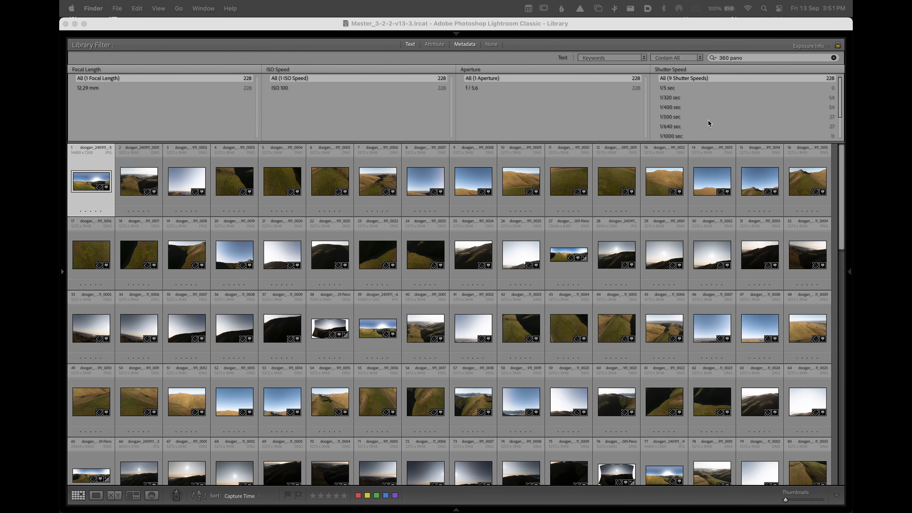
Look through the photos filtered by the keyword 360 pano
scroll(553, 305, "down", 10)
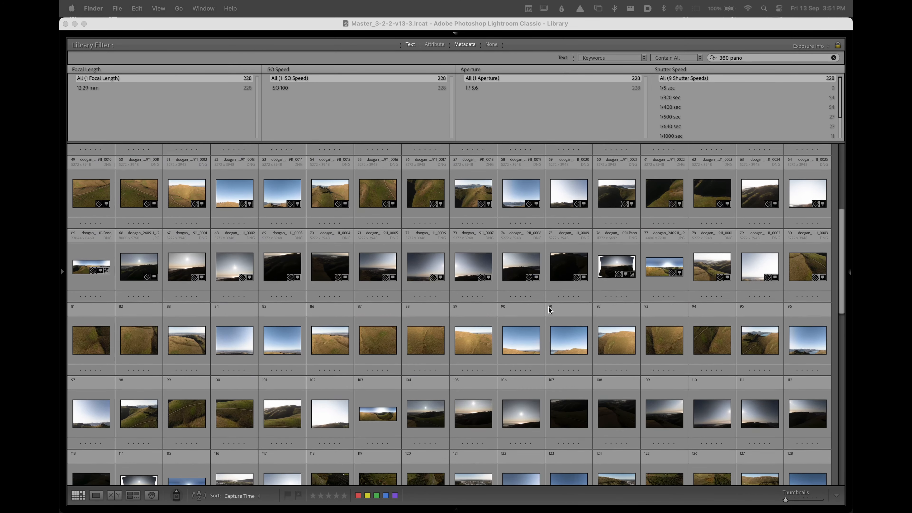
scroll(550, 311, "down", 15)
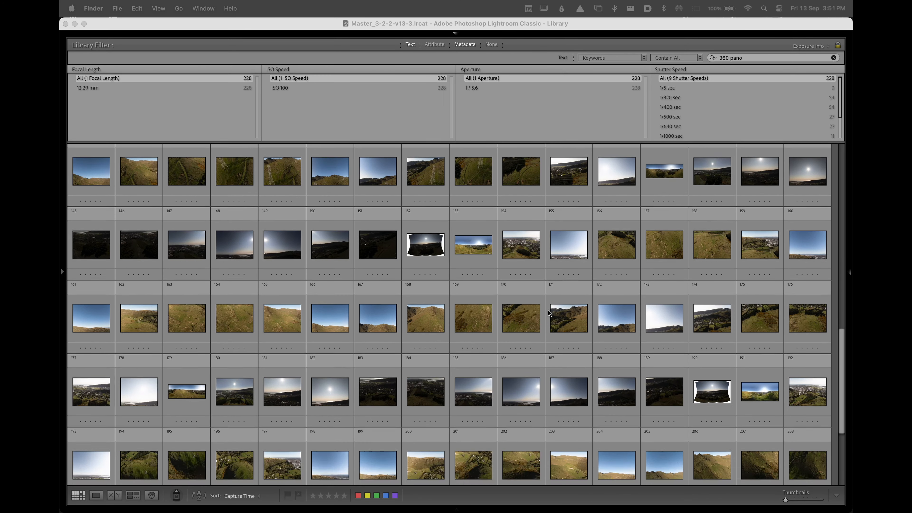
scroll(547, 309, "up", 10)
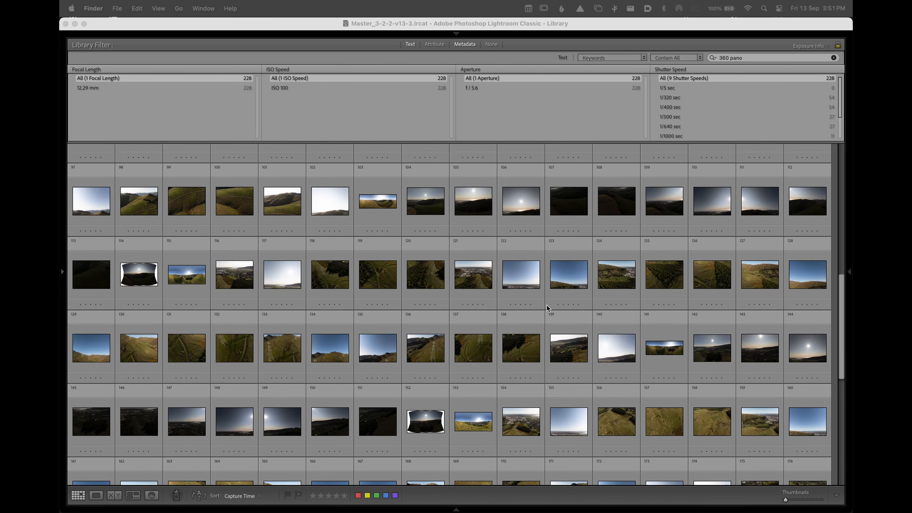
scroll(547, 306, "up", 6)
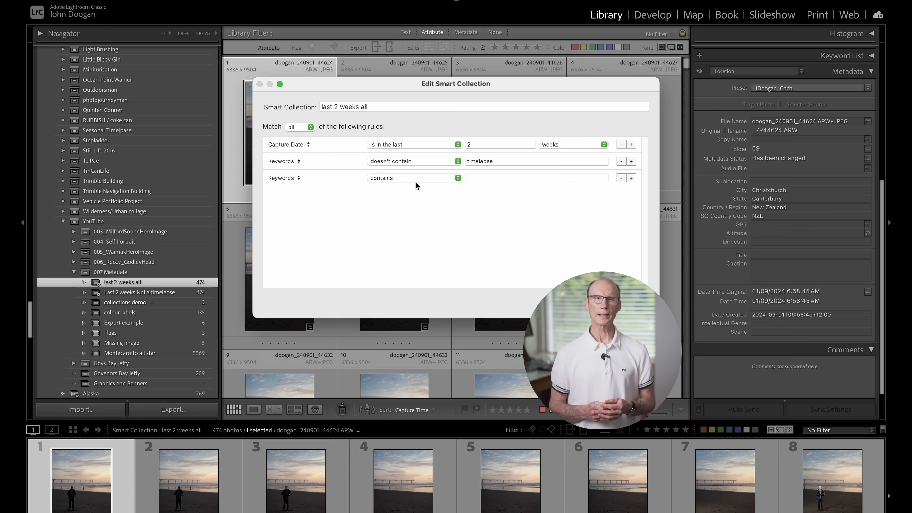
Set the third rule of last 2 weeks all to Keywords doesn't contain 360 pano, save it and browse the collected photos
left_click(417, 179)
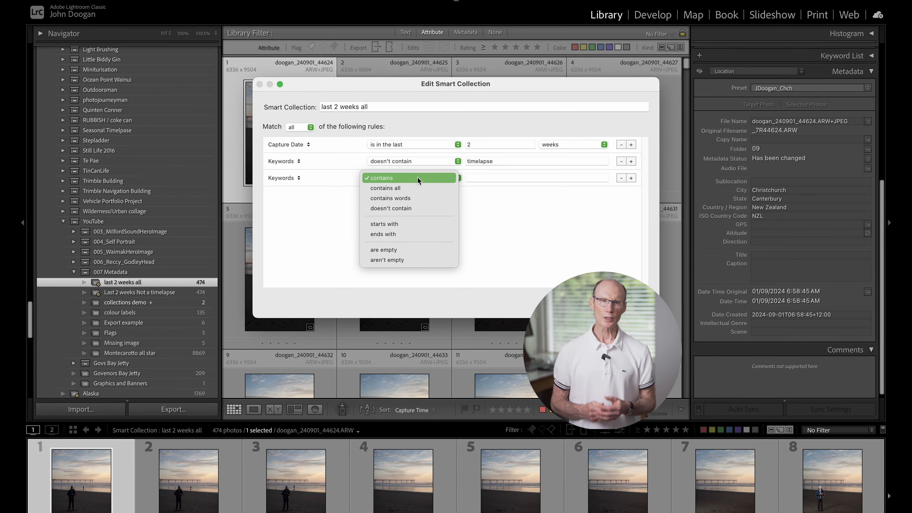
left_click(413, 209)
left_click(482, 178)
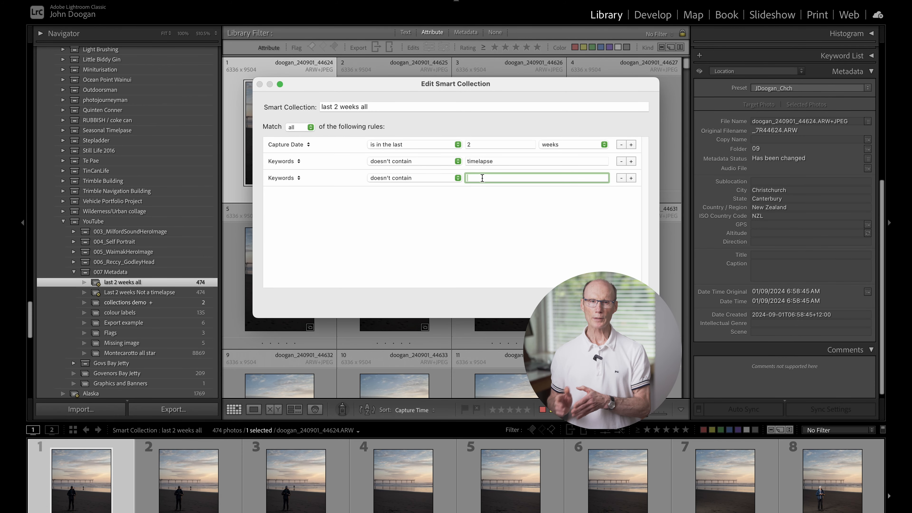
type("360")
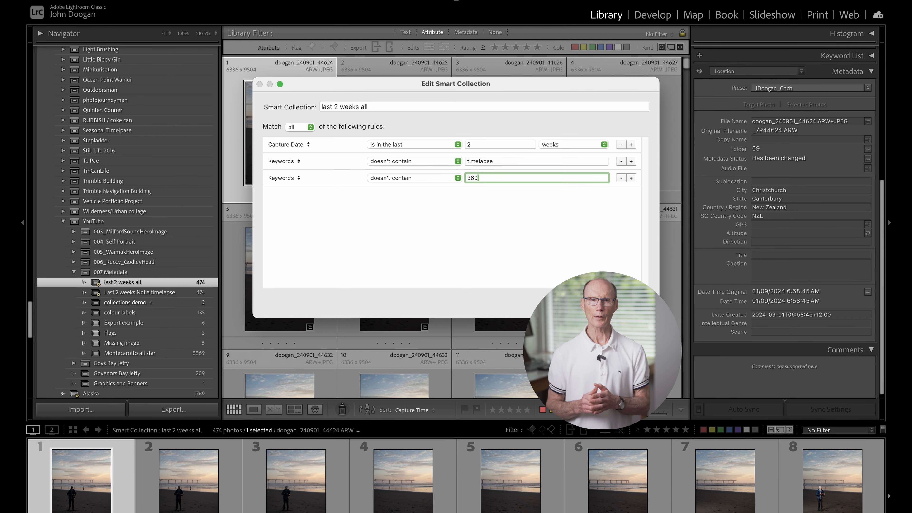
type(" pano")
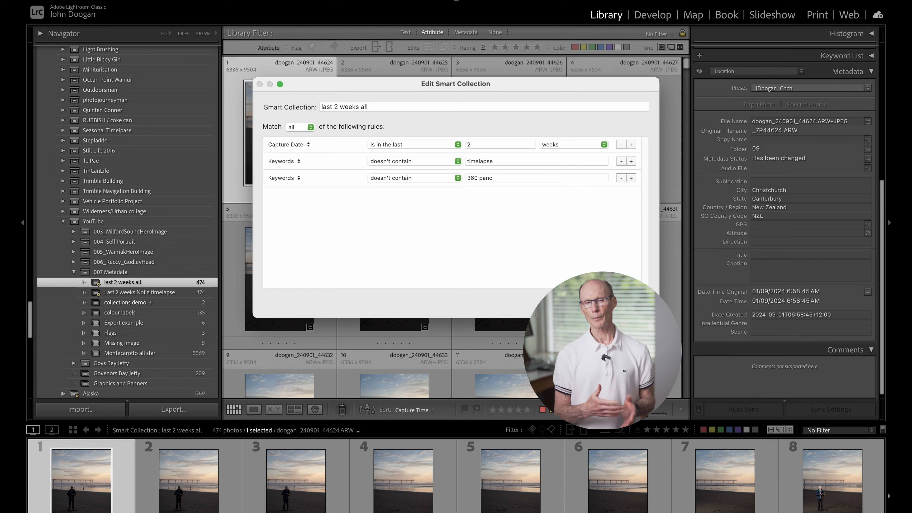
key("Return")
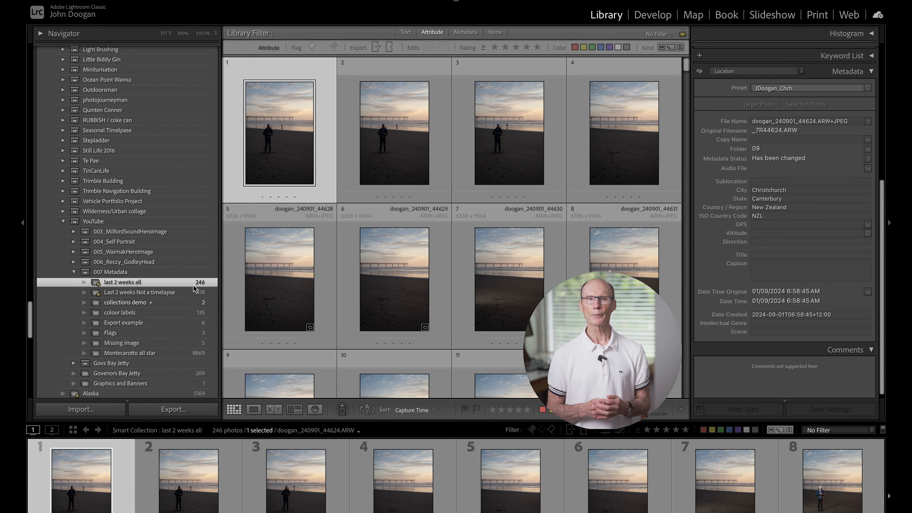
scroll(271, 287, "down", 5)
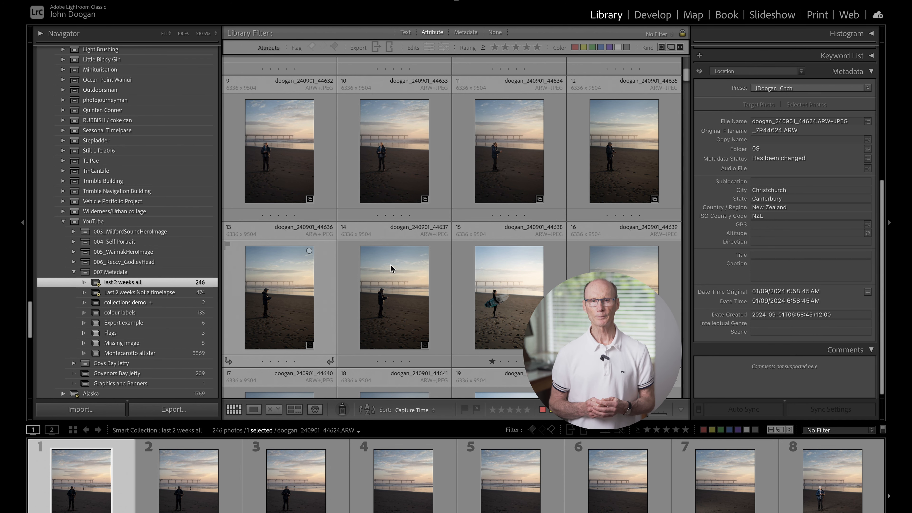
Expand the catalog sources, open the Quick Collection and check its option for becoming the target collection
scroll(111, 158, "up", 15)
left_click(41, 51)
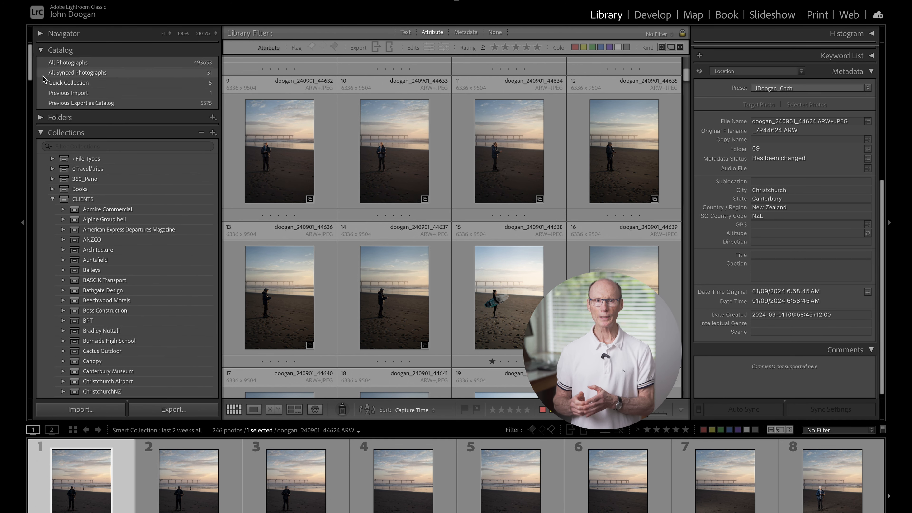
left_click(81, 83)
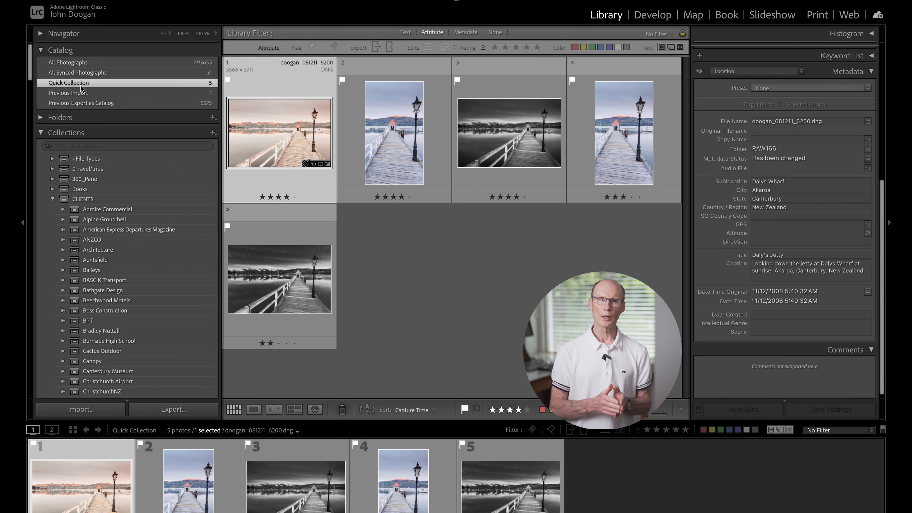
right_click(81, 84)
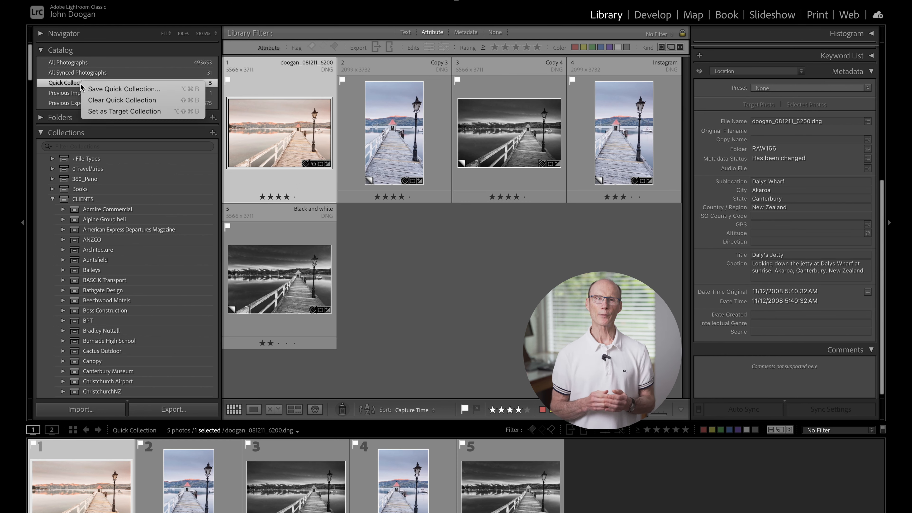
left_click(124, 111)
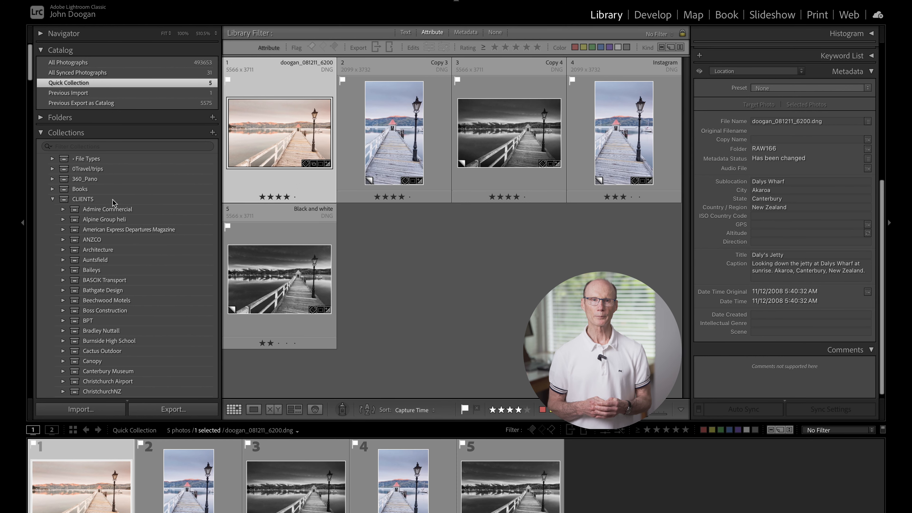
Return to the Export example collection through the recent sources and check its option for becoming the target collection
scroll(120, 284, "down", 10)
left_click(218, 425)
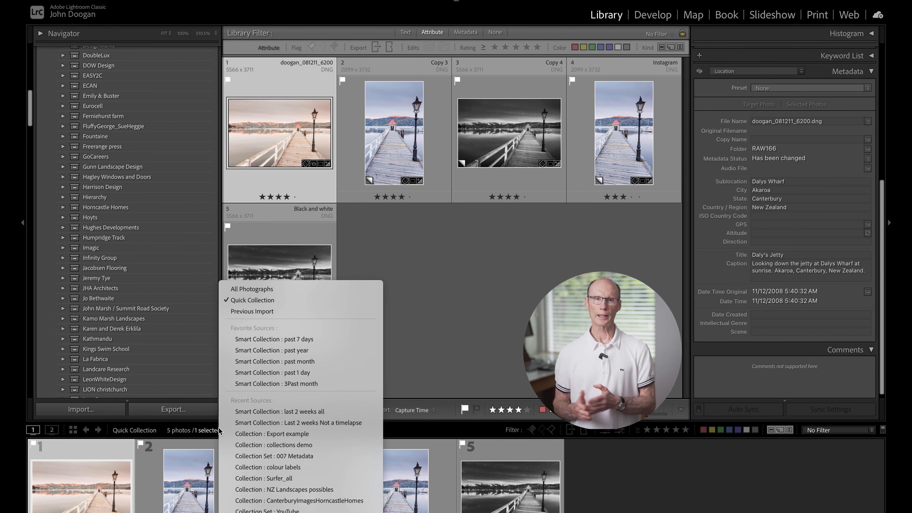
left_click(243, 435)
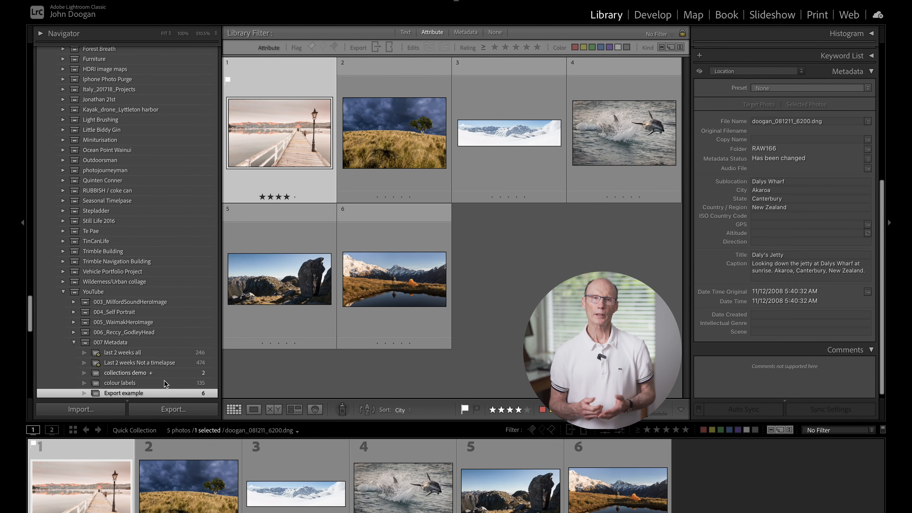
right_click(158, 394)
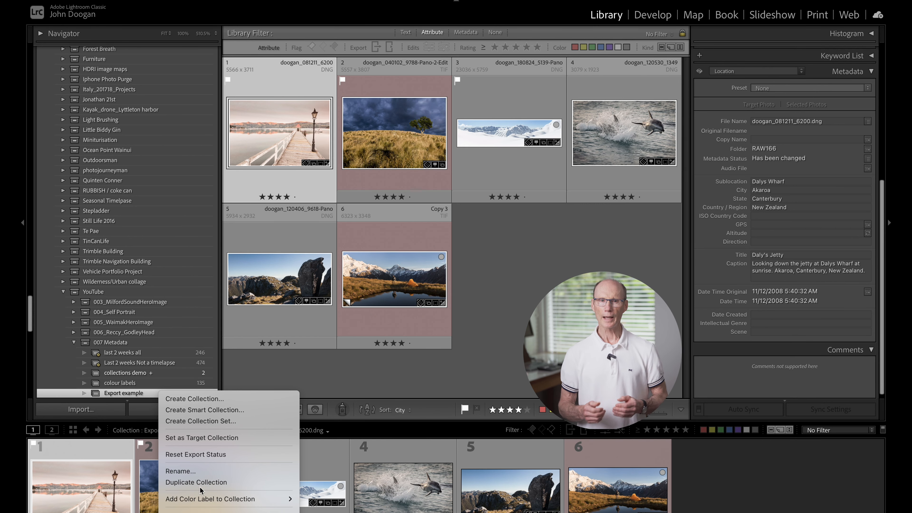
left_click(206, 439)
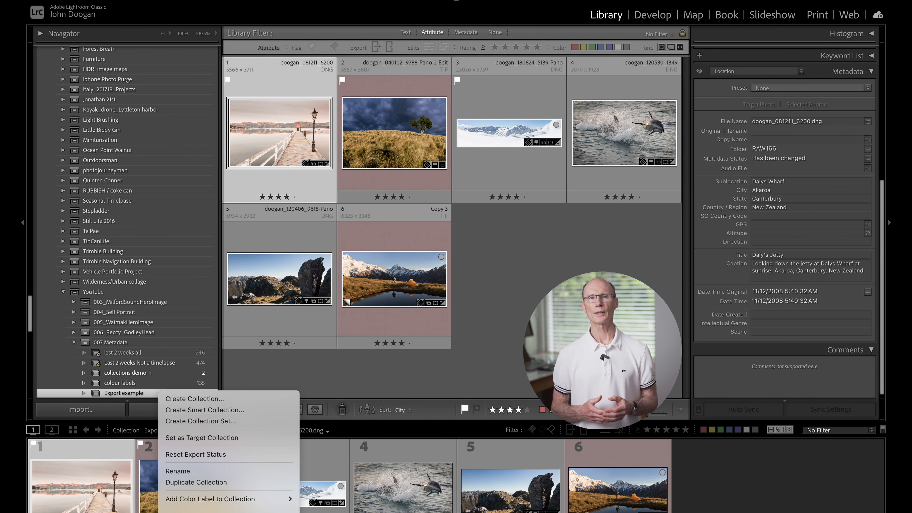
Open the 007 Metadata collection set to view all the photos it contains
scroll(135, 359, "down", 1)
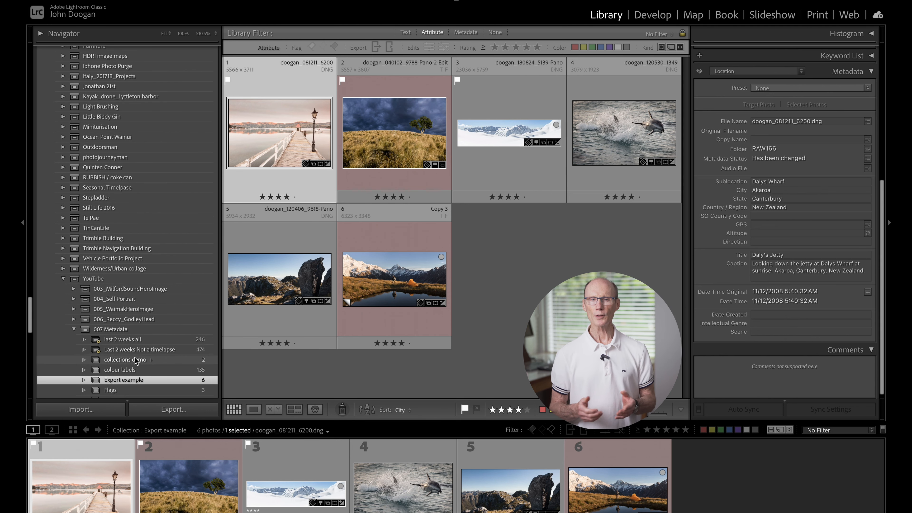
scroll(131, 363, "down", 2)
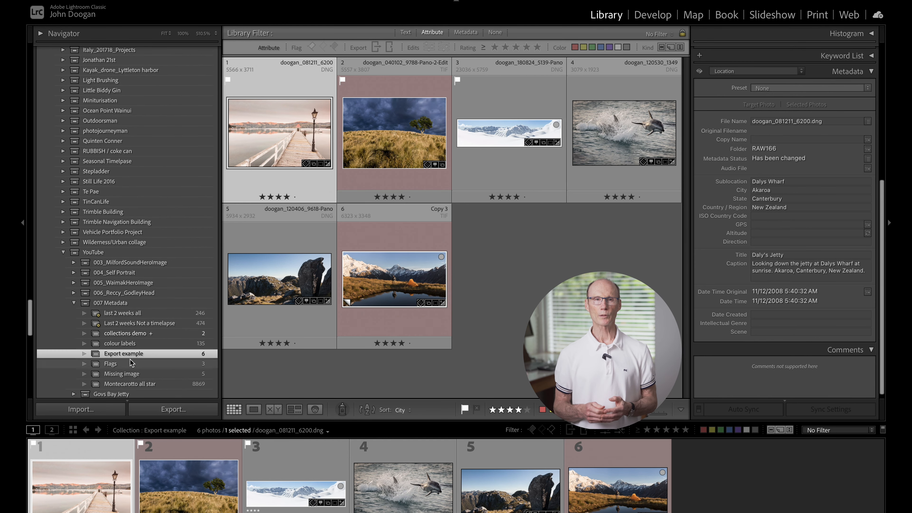
left_click(120, 305)
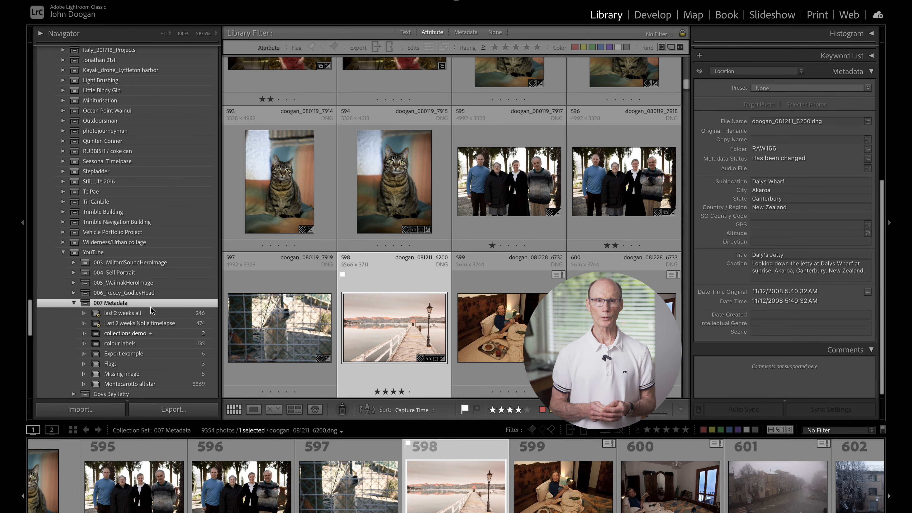
View all photos in the YouTube collection set and move the colour labels collection into the 003_MilfordSoundHeroImage set
left_click(98, 253)
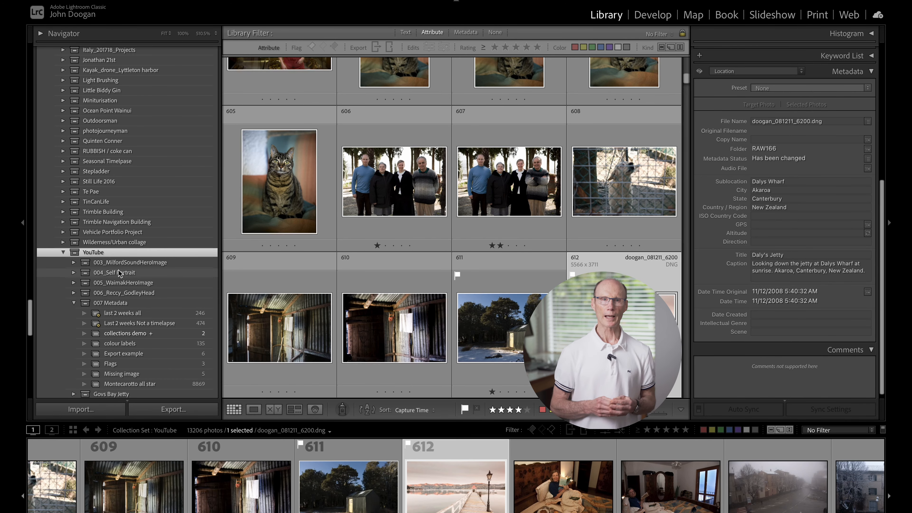
left_click(75, 304)
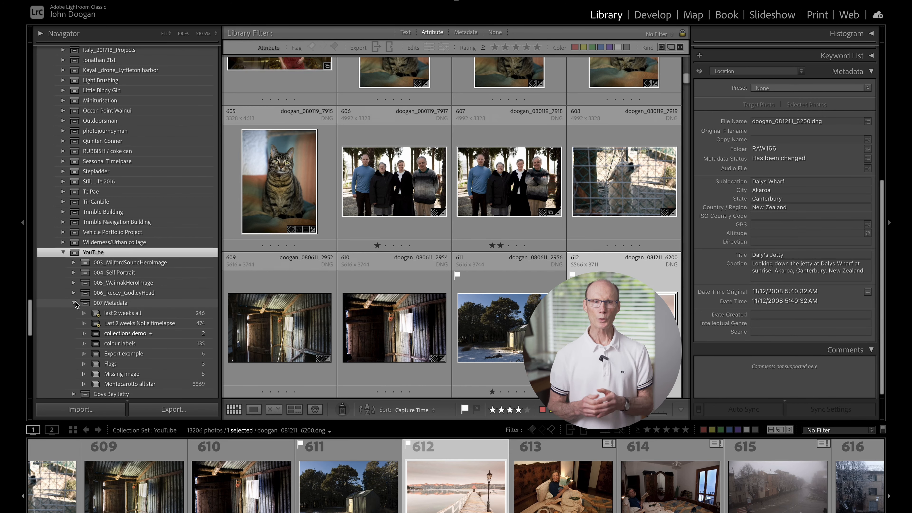
left_click_drag(115, 343, 141, 264)
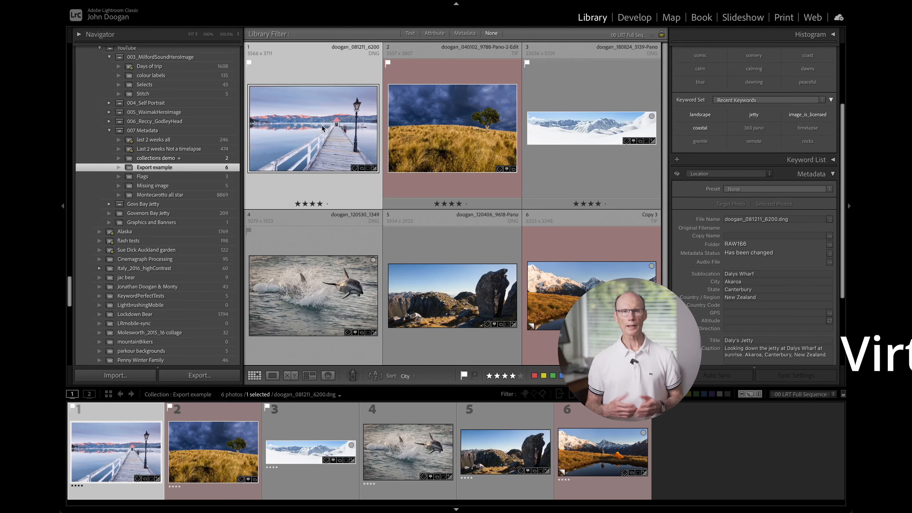
Create two virtual copies of the jetty photo in the Export example collection
right_click(323, 128)
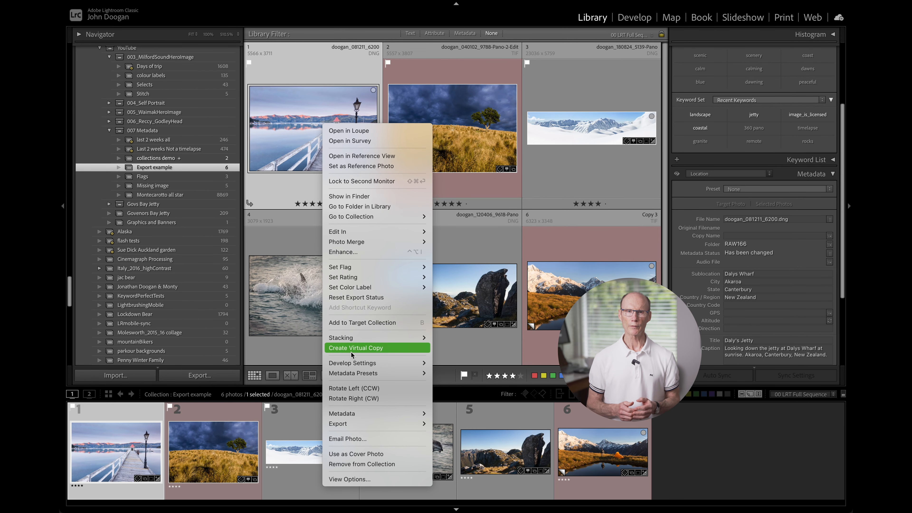
left_click(403, 349)
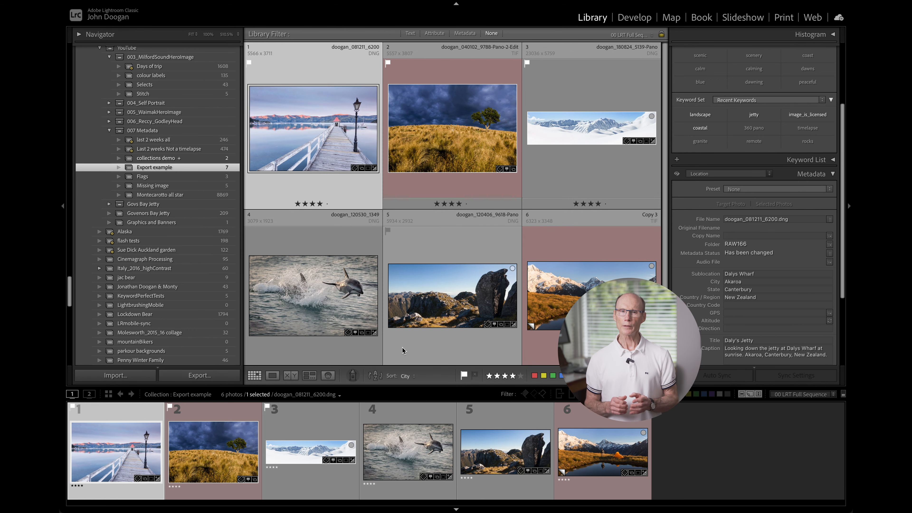
right_click(447, 127)
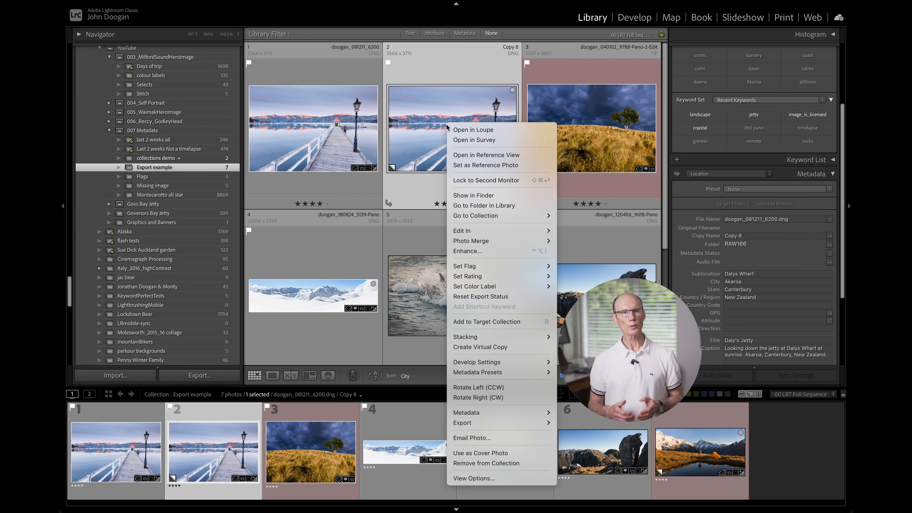
left_click(482, 347)
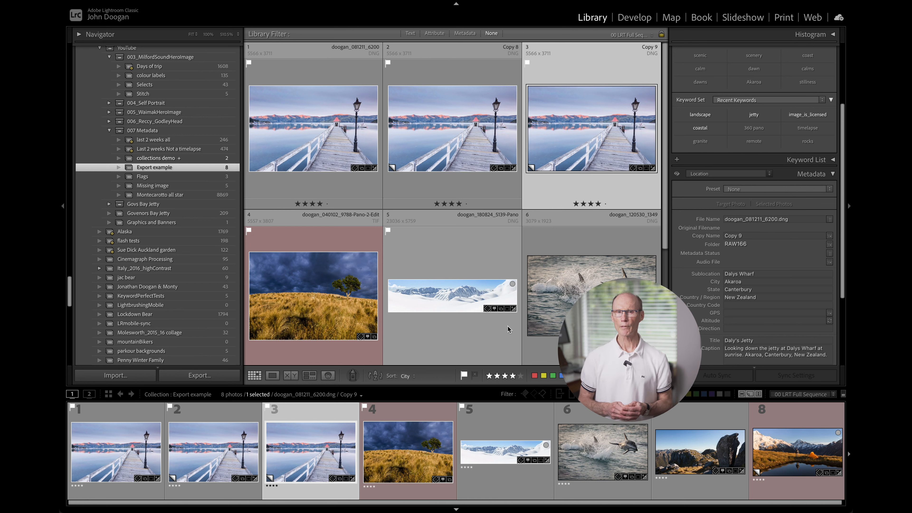
Set the copy name of the first virtual copy to instagram and of the second to balck and white
left_click(467, 133)
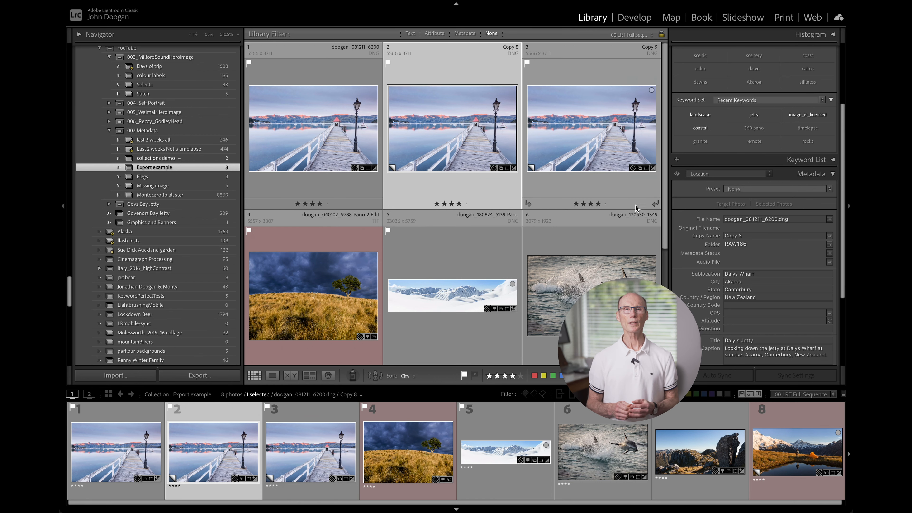
left_click(734, 234)
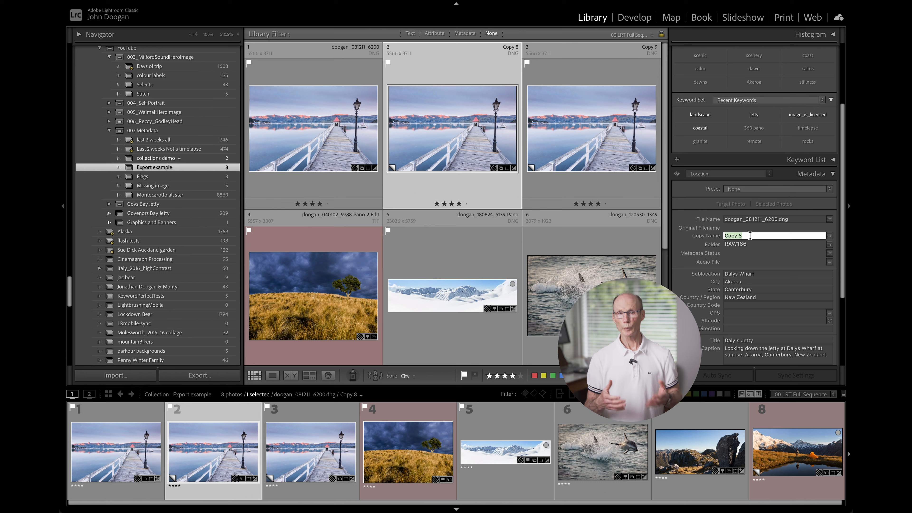
type("instagram")
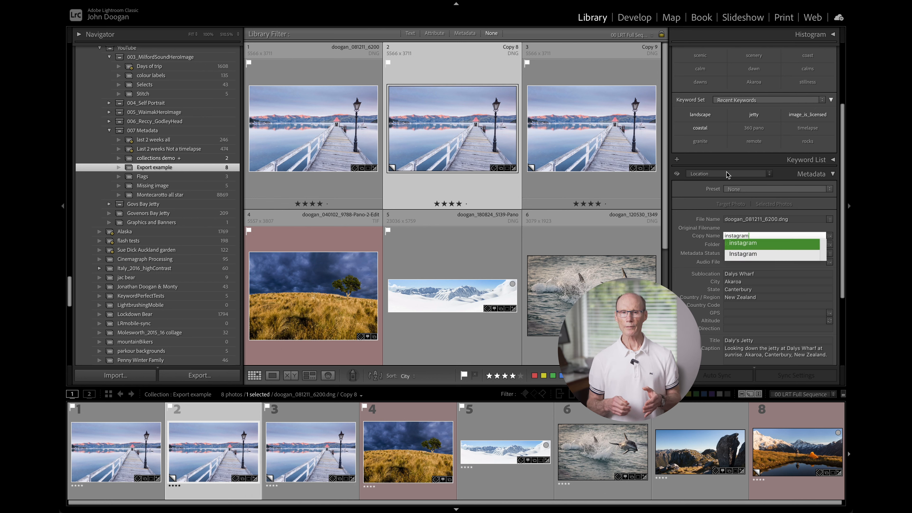
left_click(604, 150)
left_click(745, 236)
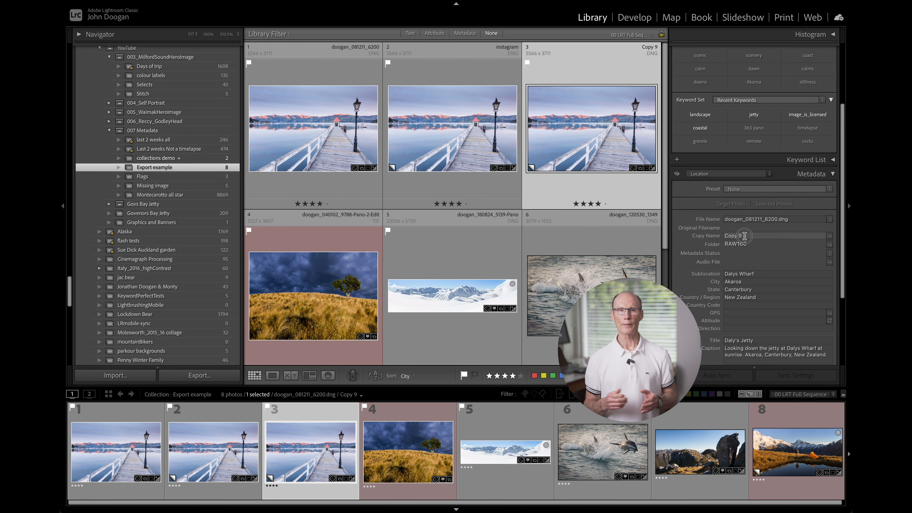
type("balck")
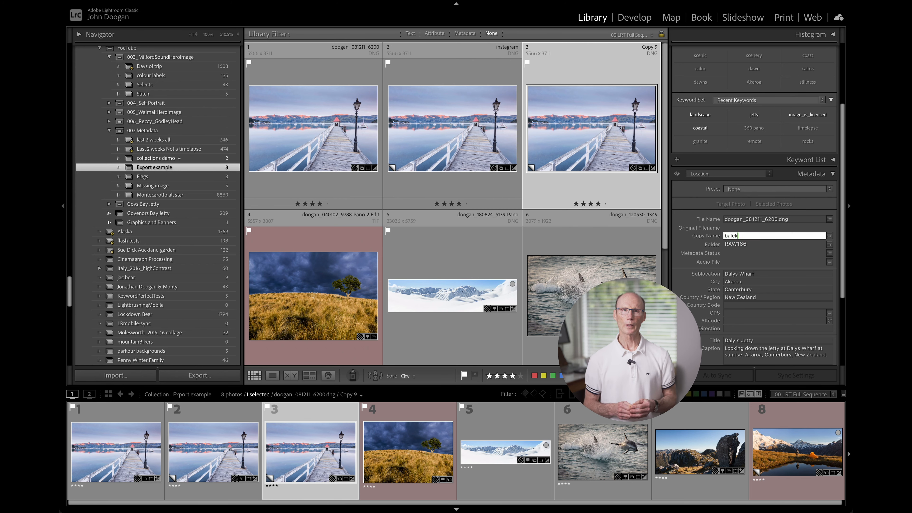
type(" and white")
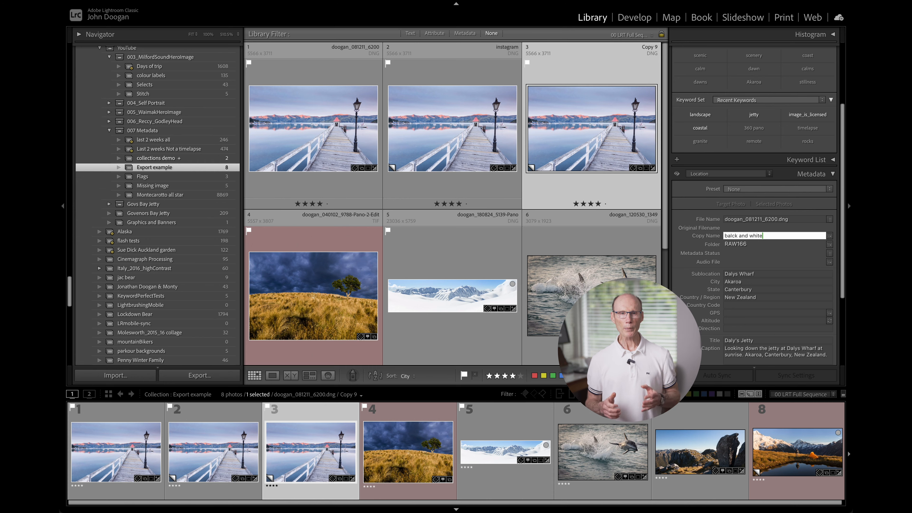
key("Return")
Crop the instagram copy to a vertical 16 x 9 frame around the jetty hut and the lamp post
left_click(474, 158)
key("r")
left_click_drag(516, 116, 451, 115)
left_click_drag(522, 78, 547, 57)
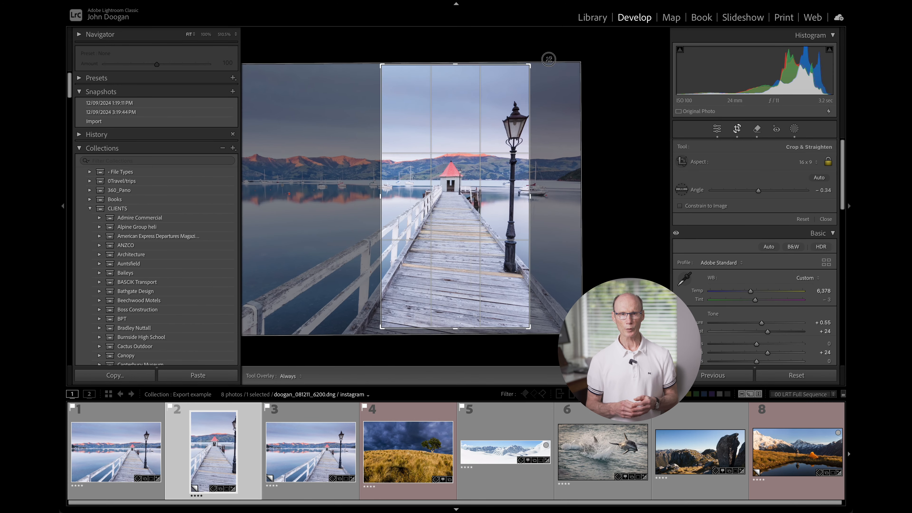
Convert the balck and white copy to monochrome and darken its sky with the targeted mix adjustment, Blue -98 and Purple -18
left_click(796, 162)
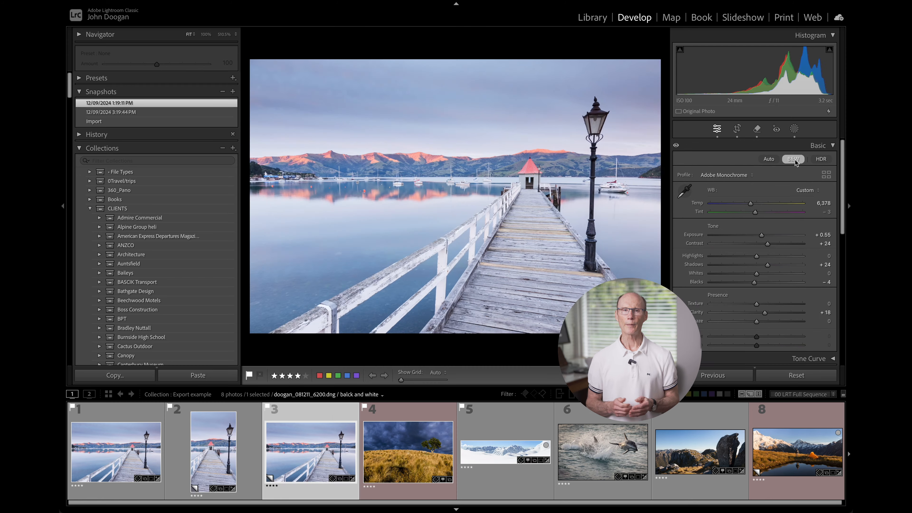
scroll(782, 215, "down", 9)
scroll(804, 219, "up", 5)
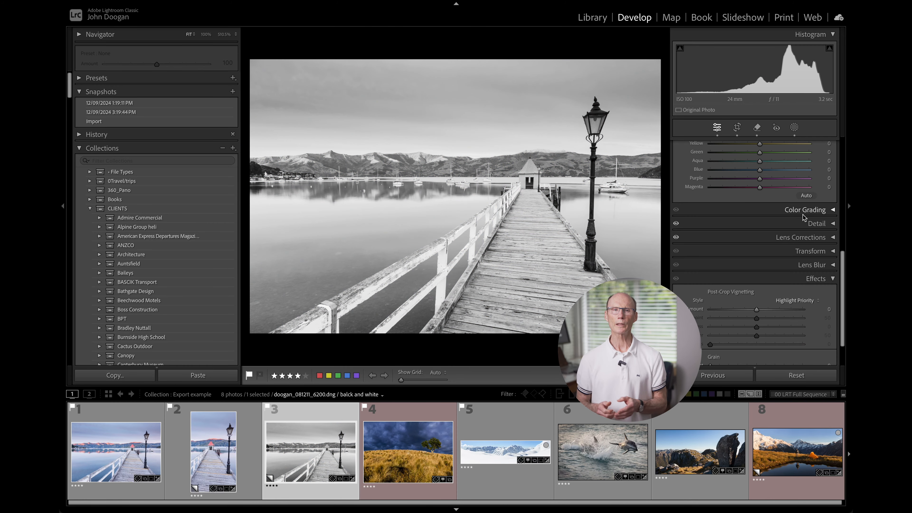
left_click(679, 250)
left_click_drag(375, 118, 374, 421)
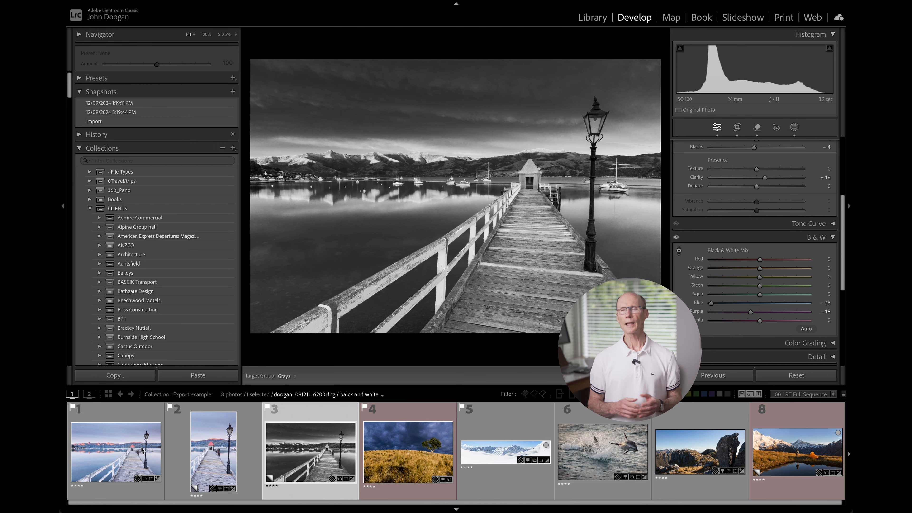
Return the balck and white copy to the grid view and rate it two stars
key("g")
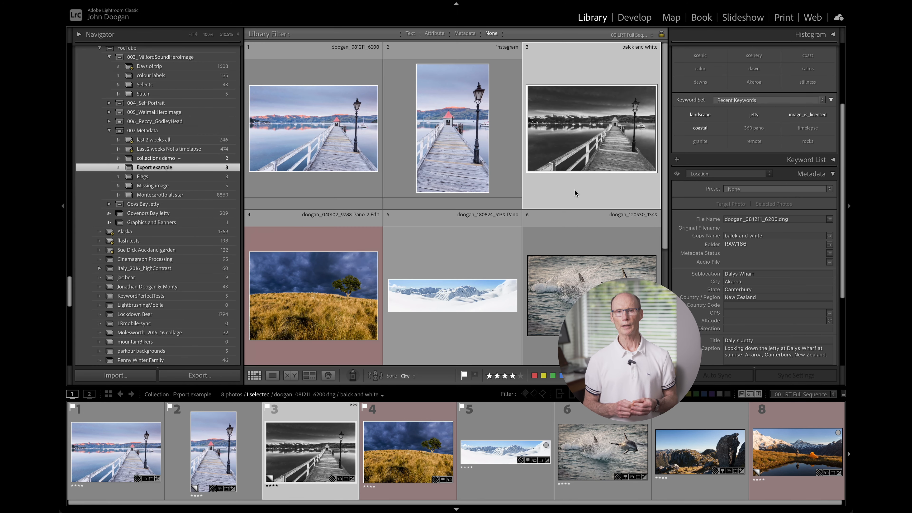
key("d")
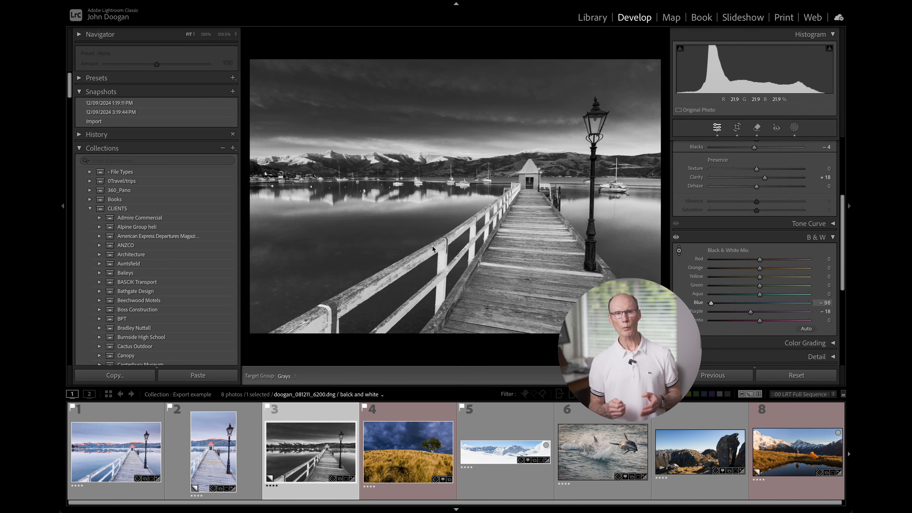
key("g")
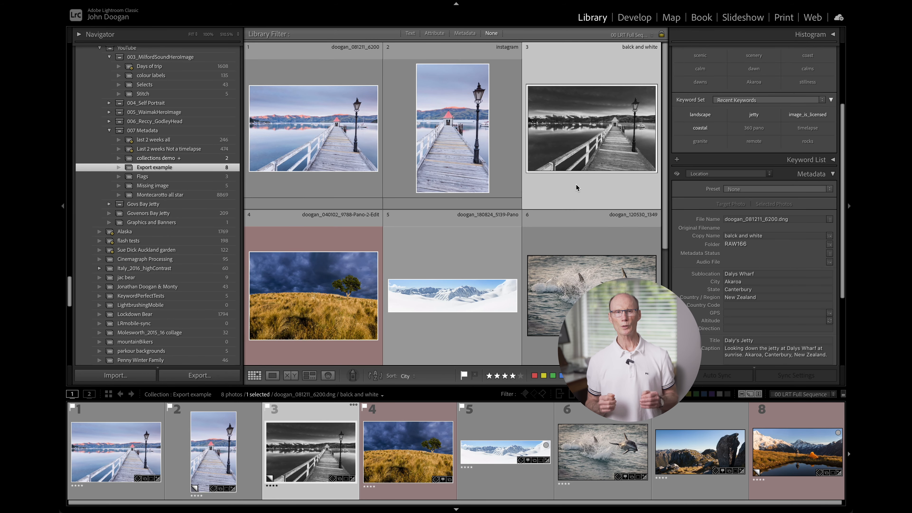
left_click(584, 205)
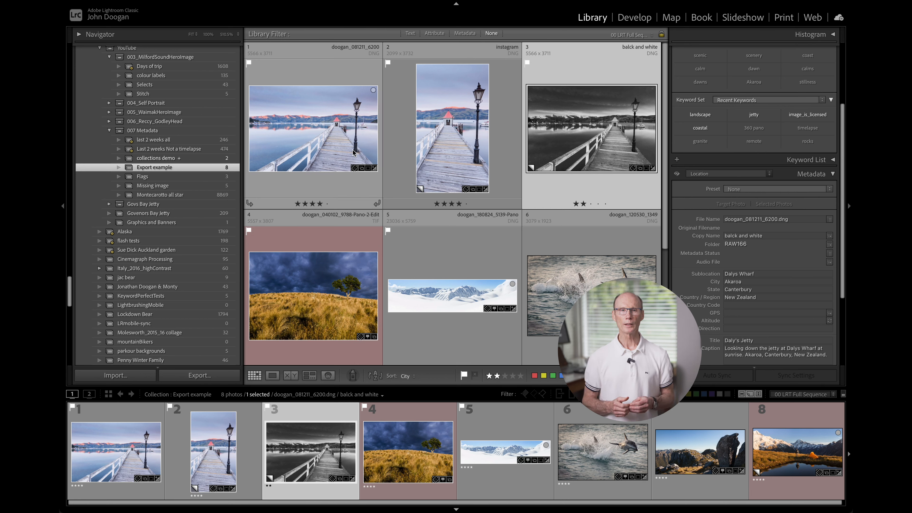
Select the original jetty photo with its two virtual copies and compare all three in Survey view
left_click(325, 151)
left_click(585, 153, "shift")
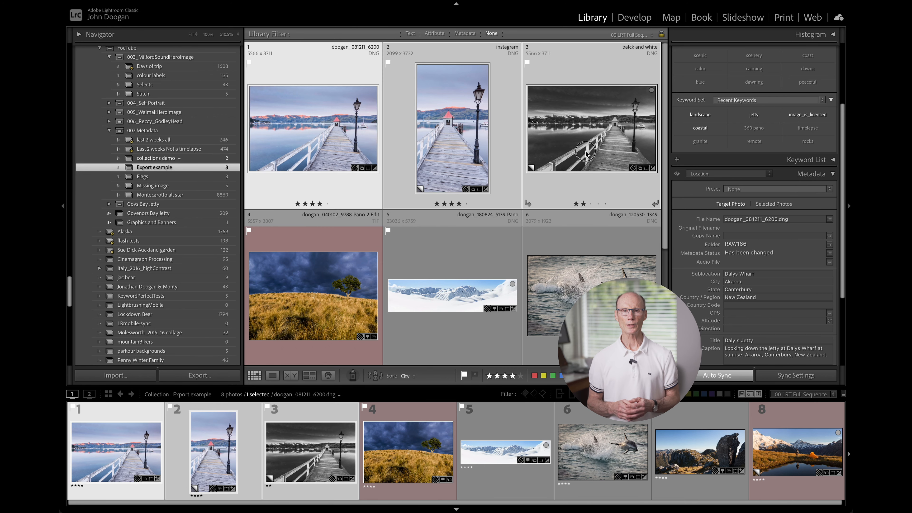
key("n")
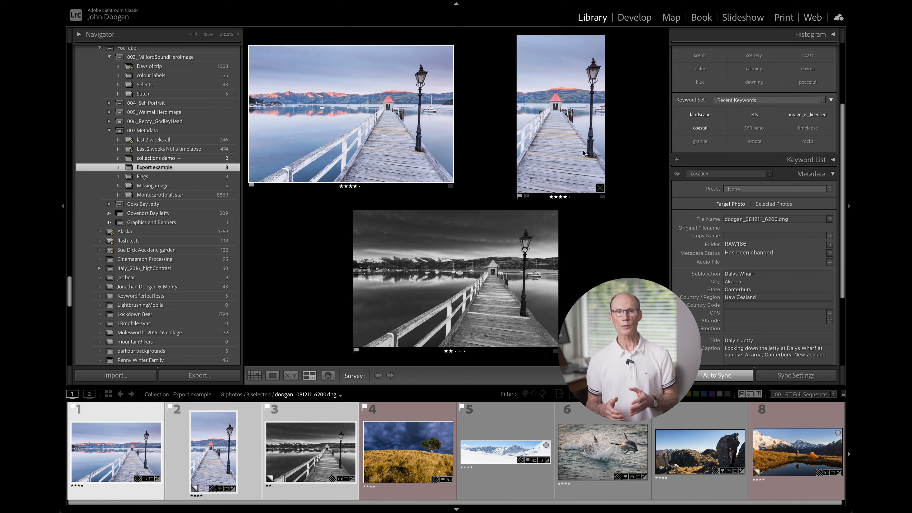
key("shift+Tab")
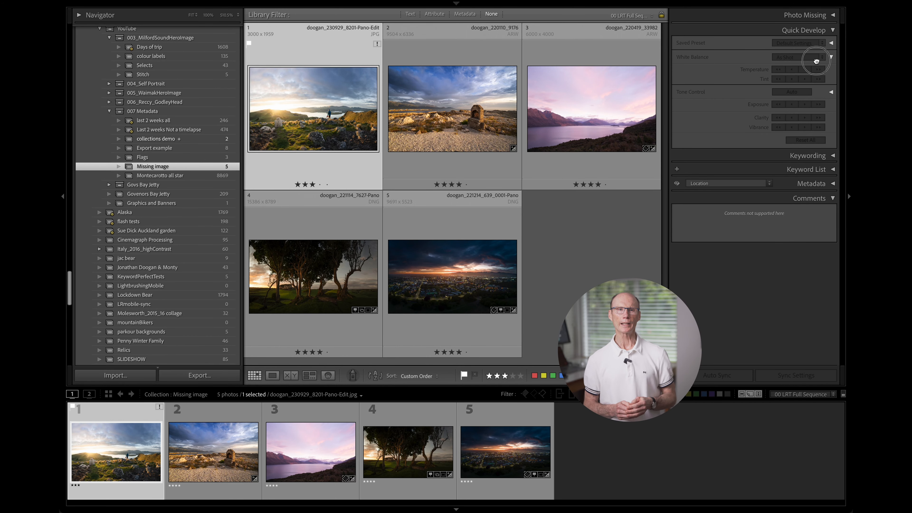
Try to export the missing photo, then open its missing-file notice and copy the file name without the extension
left_click(210, 376)
left_click(456, 187)
left_click(377, 44)
left_click_drag(411, 208, 493, 211)
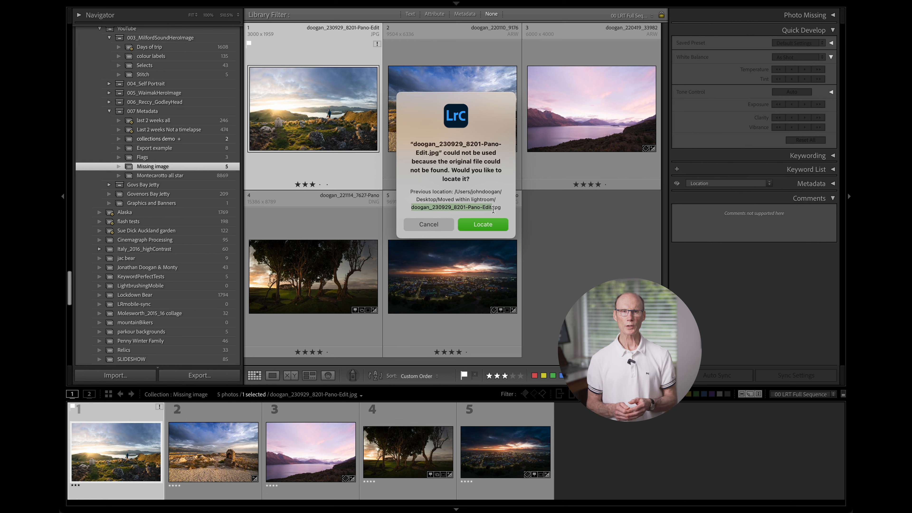
right_click(476, 210)
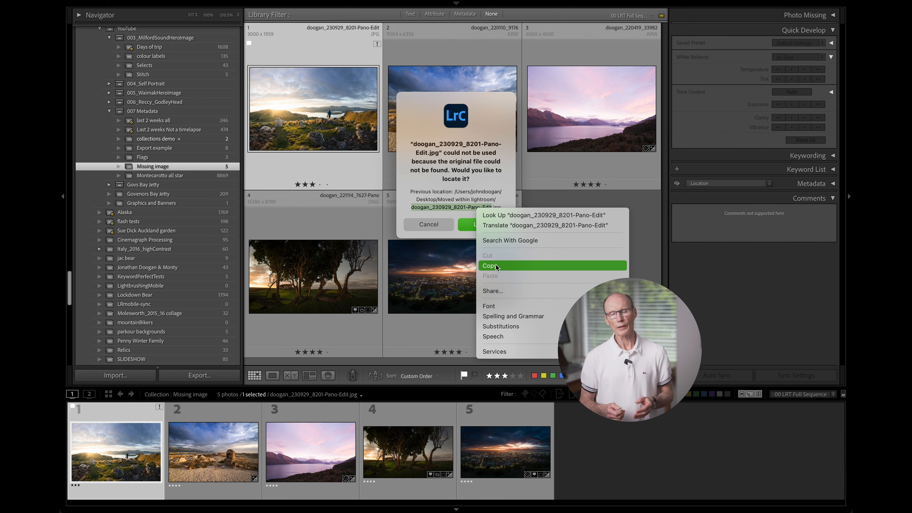
left_click(539, 271)
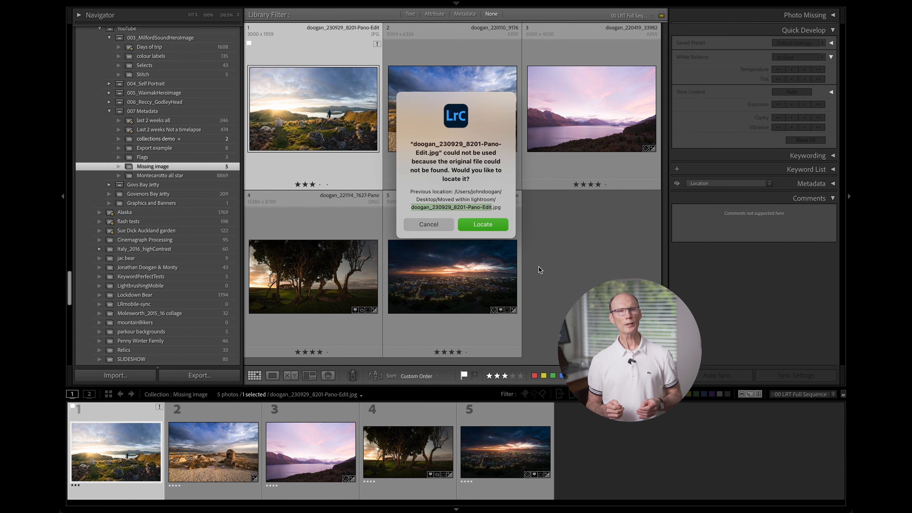
Start locating the missing original and search This Mac for the copied file name
key("Return")
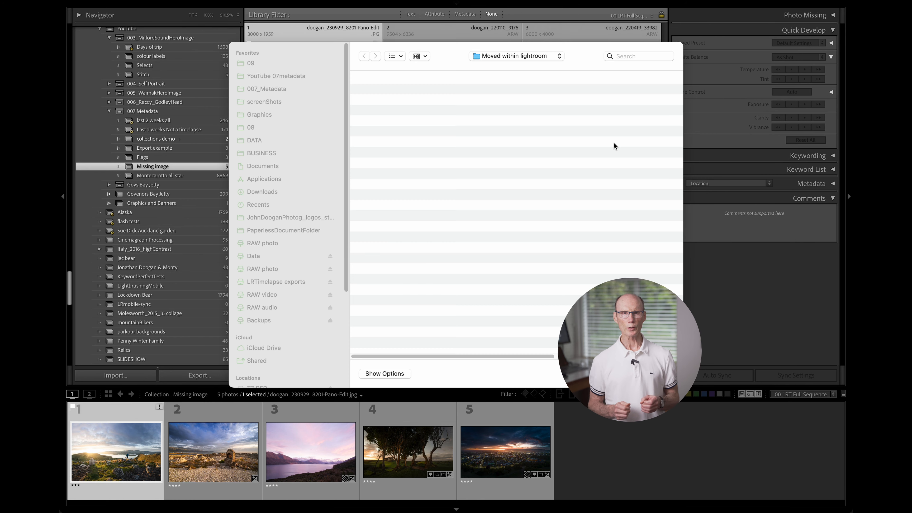
left_click(634, 55)
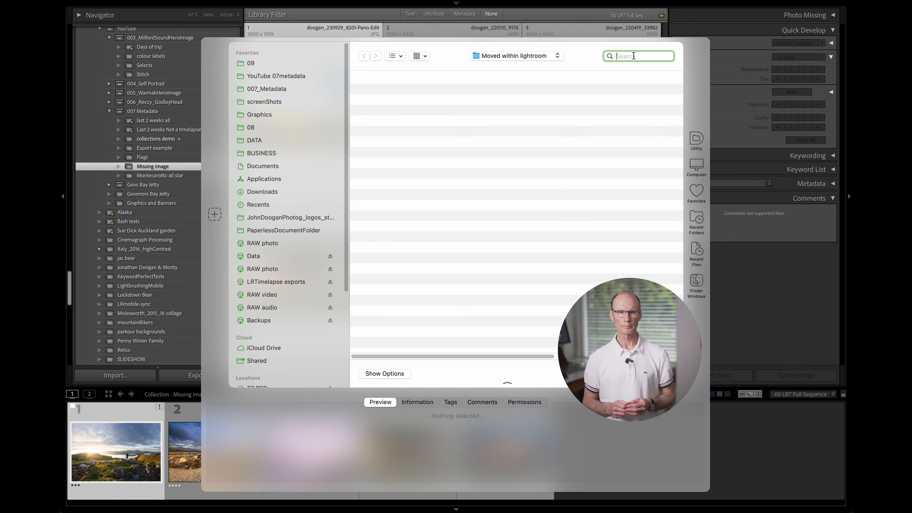
key("super+v")
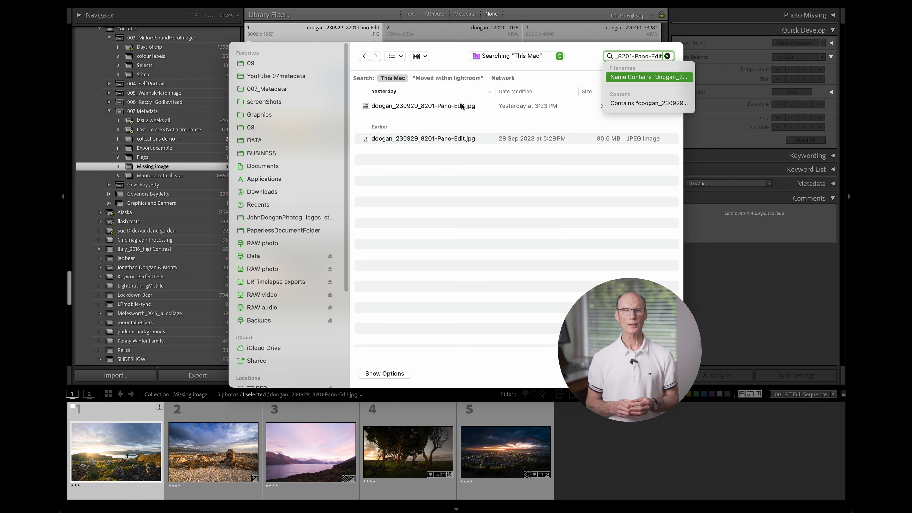
Compare the matching JPEGs, relink the photo to the 3.9 MB file on the Desktop and warm its temperature by one small increment
left_click(437, 108)
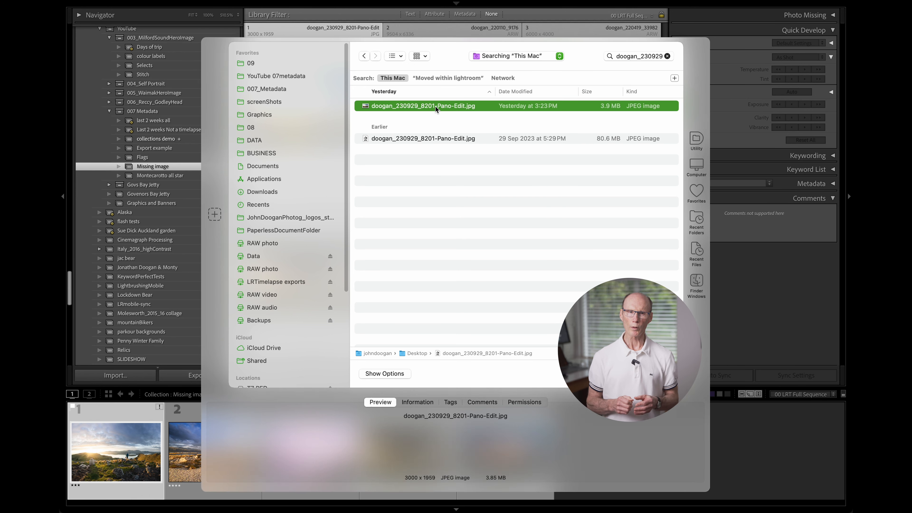
left_click(441, 138)
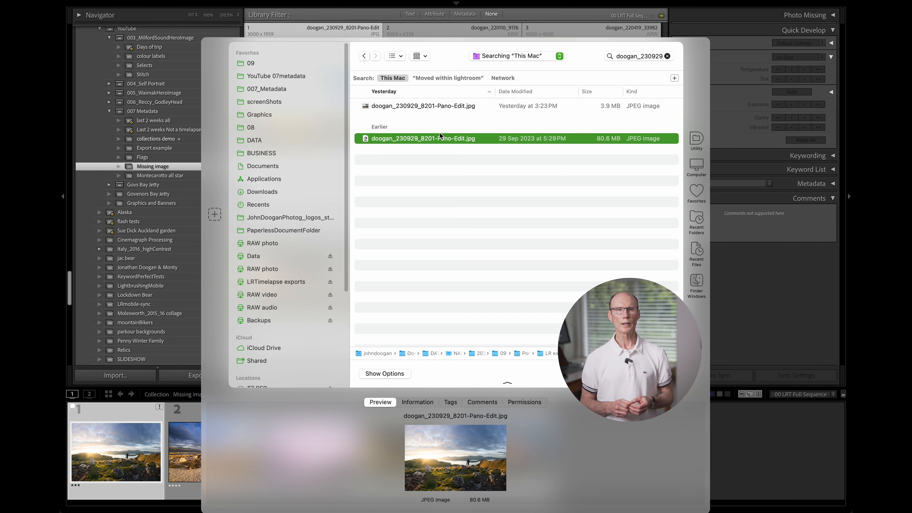
left_click(444, 108)
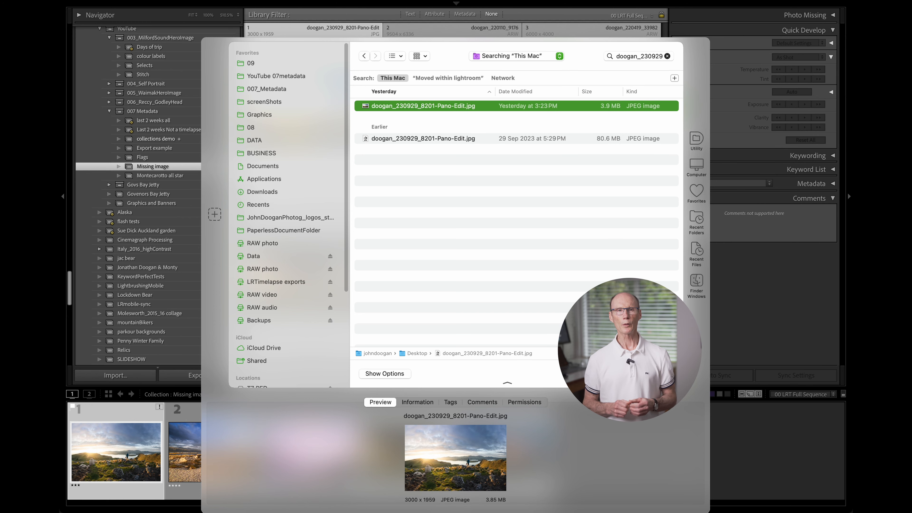
left_click(663, 374)
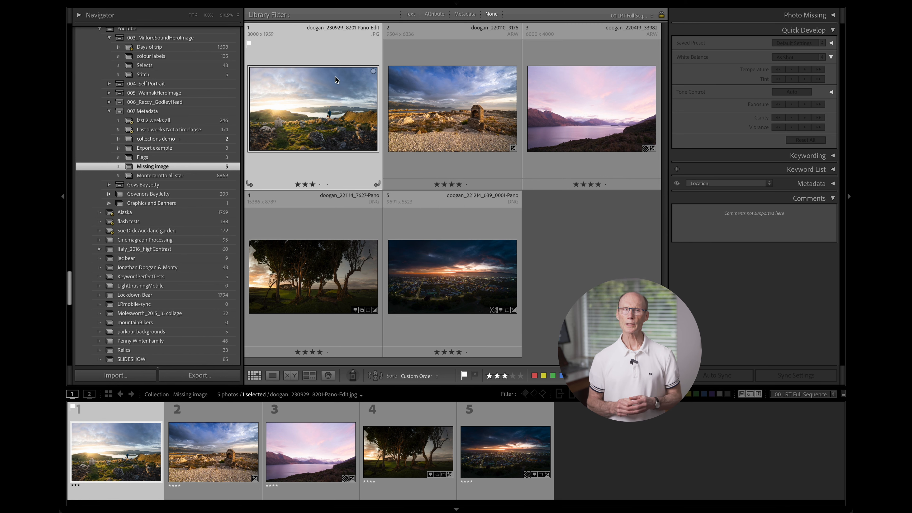
left_click(805, 70)
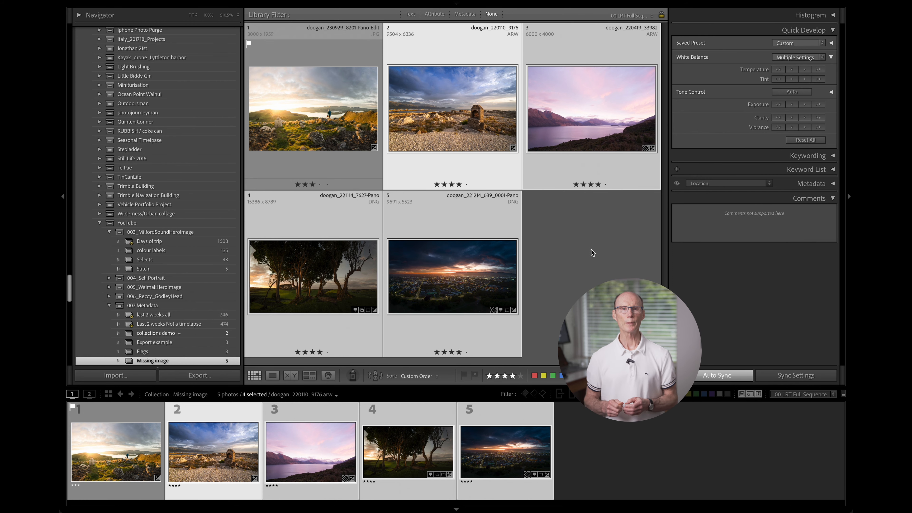
Switch to Finder and rename the 2022 folder inside RAW as rename
key("super+Tab")
key("super+Tab")
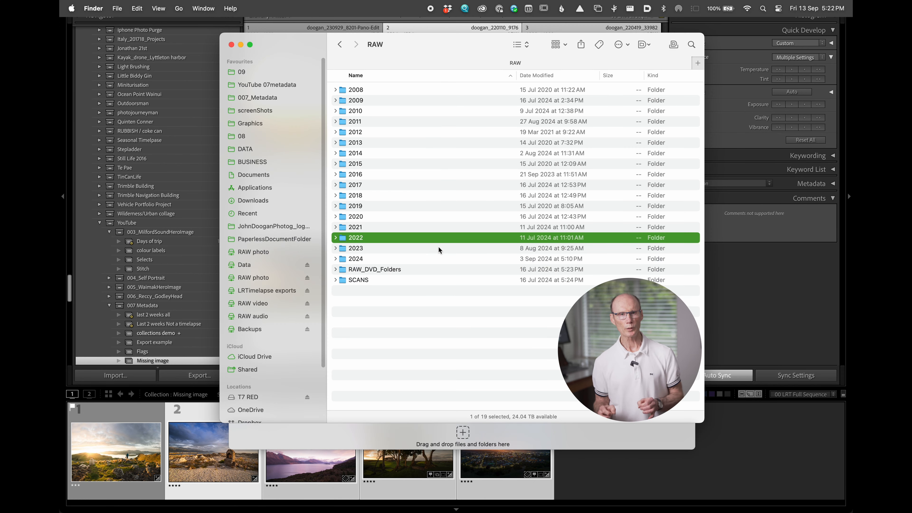
left_click(360, 238)
type("rename")
key("Return")
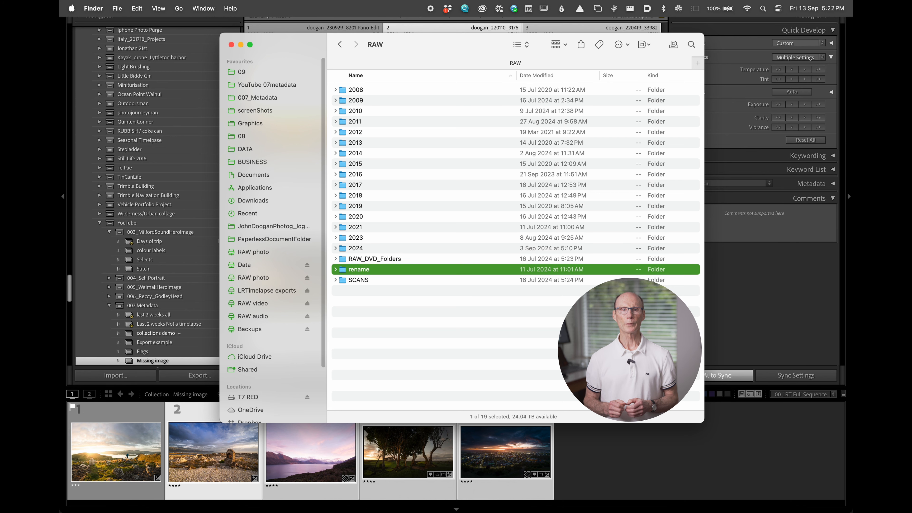
Return to Lightroom Classic, go from the missing photo to its 2022 folder and relink that folder to the one named rename in RAW
left_click(712, 319)
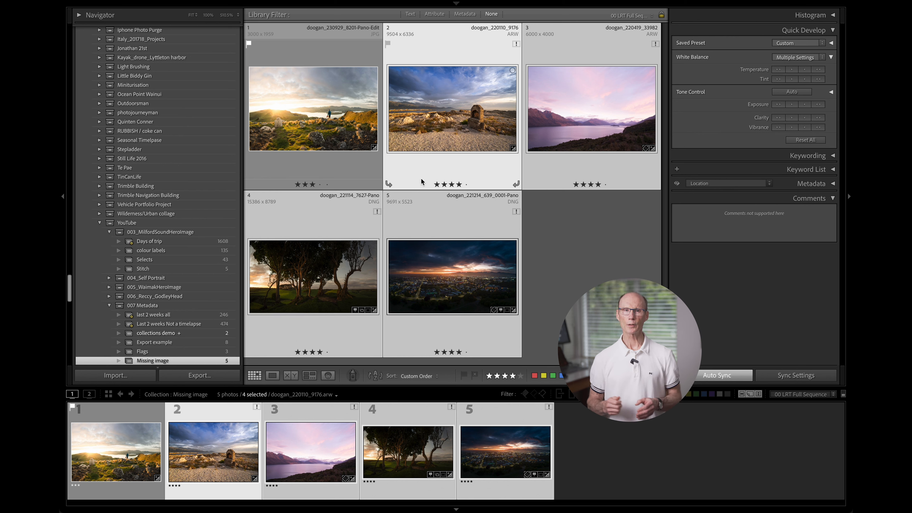
right_click(454, 173)
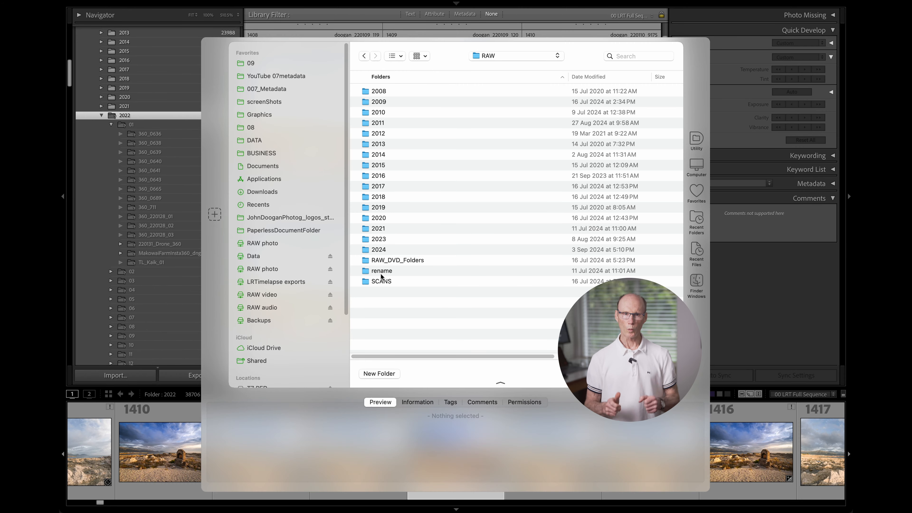
left_click(381, 272)
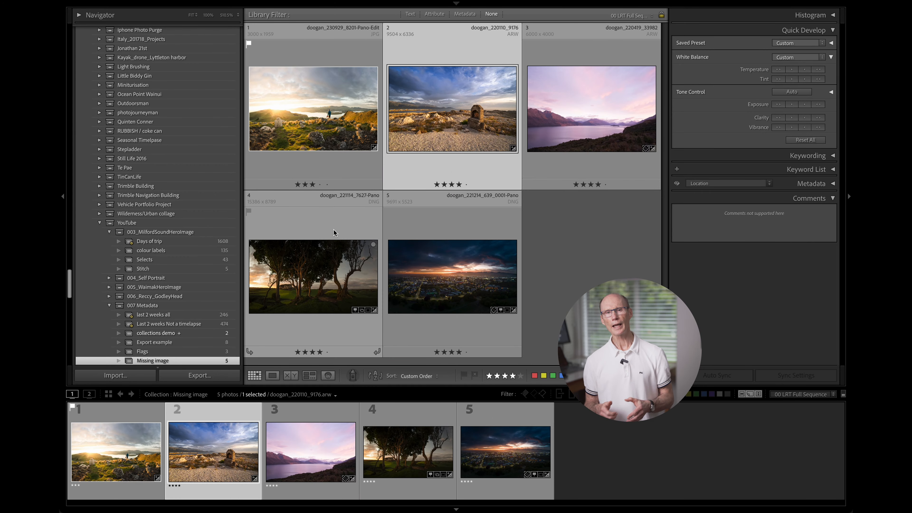
Switch to Finder and restore the RAW subfolder's name to 2022
key("super+z")
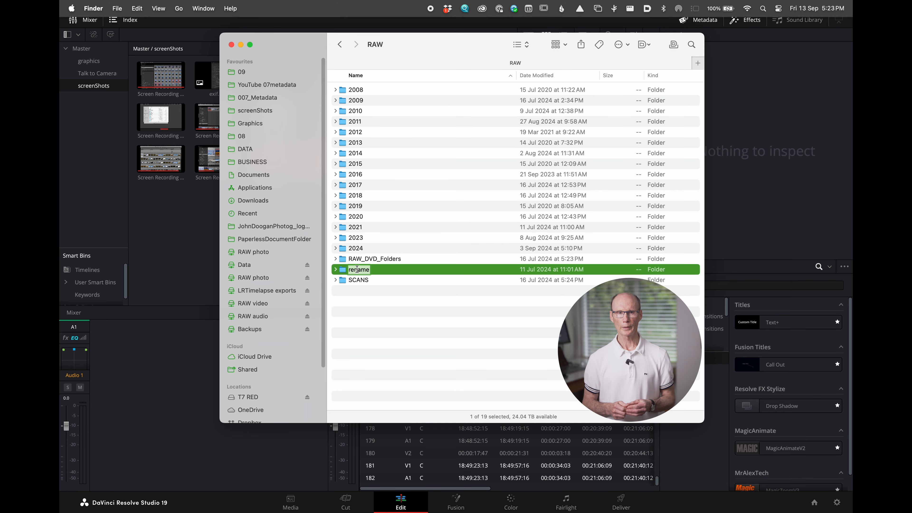
type("2022")
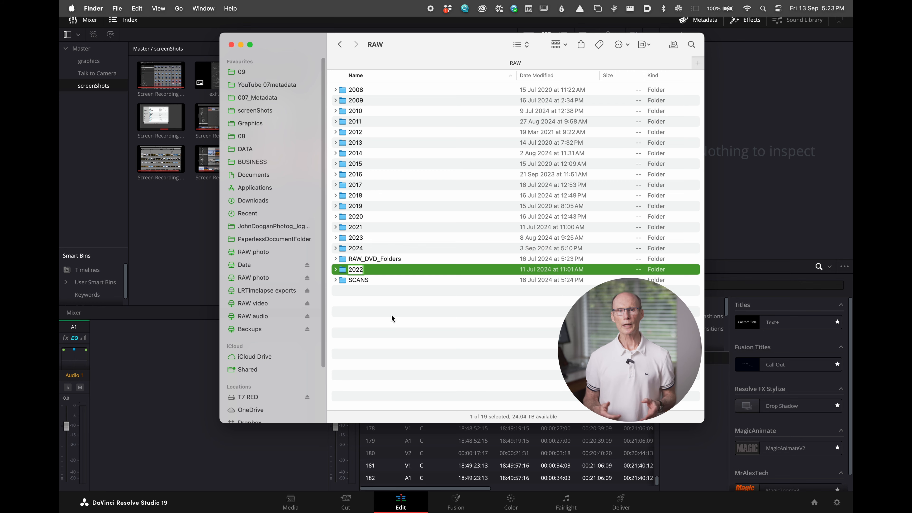
key("Return")
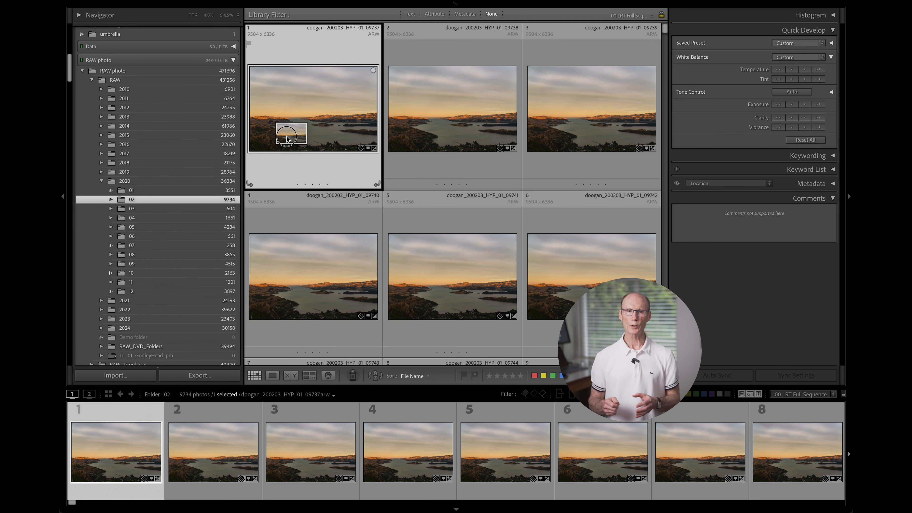
In Lightroom Classic, move two photos from the 2020 subfolder 02 into Demo folder, then move the whole 02 folder there
left_click_drag(287, 138, 171, 338)
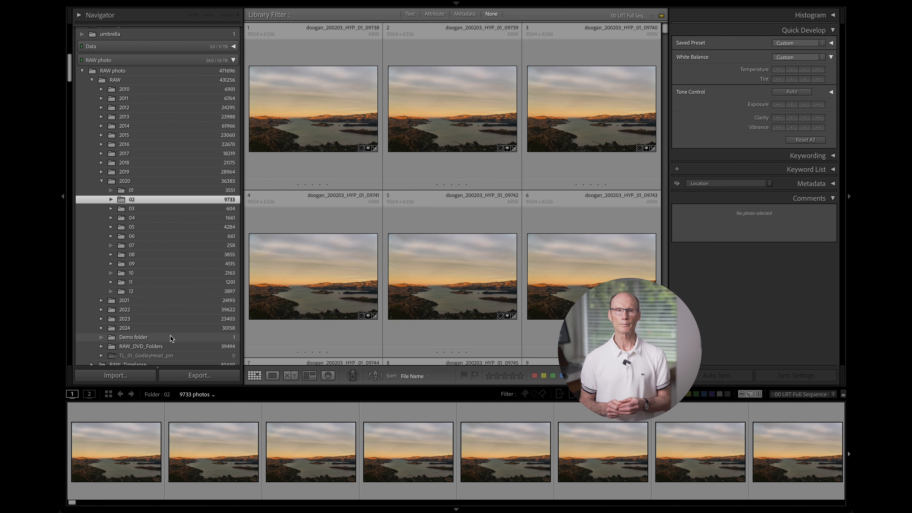
left_click_drag(452, 144, 172, 338)
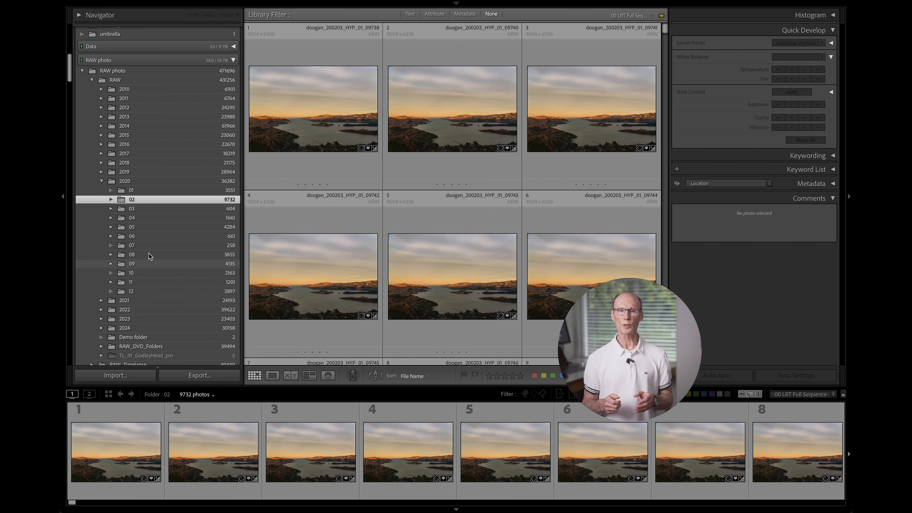
left_click_drag(131, 200, 149, 339)
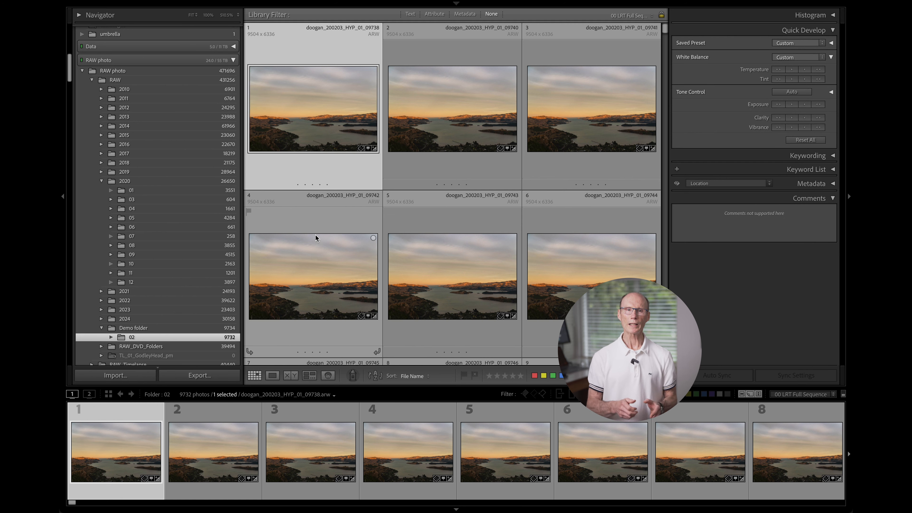
left_click(494, 132)
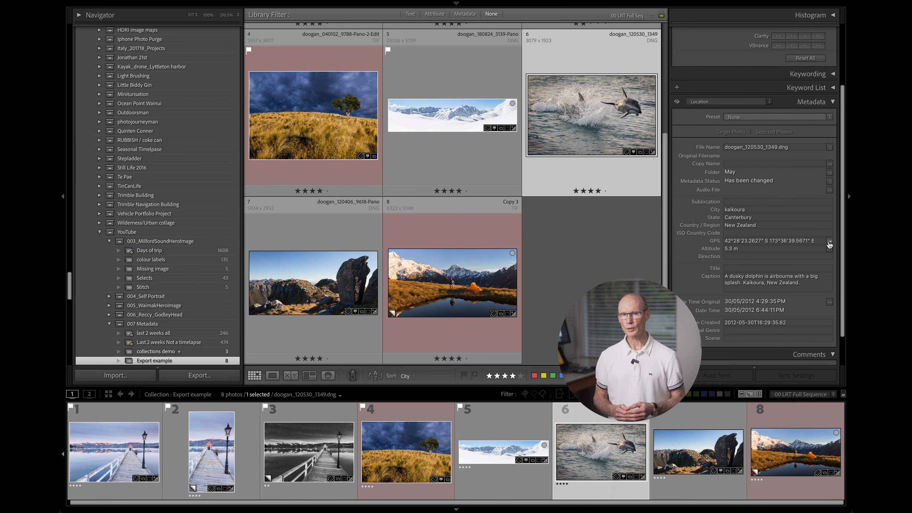
Open the dolphin photo's GPS location on the map, preview its marker and view the Export example collection's markers across the South Island
left_click(830, 243)
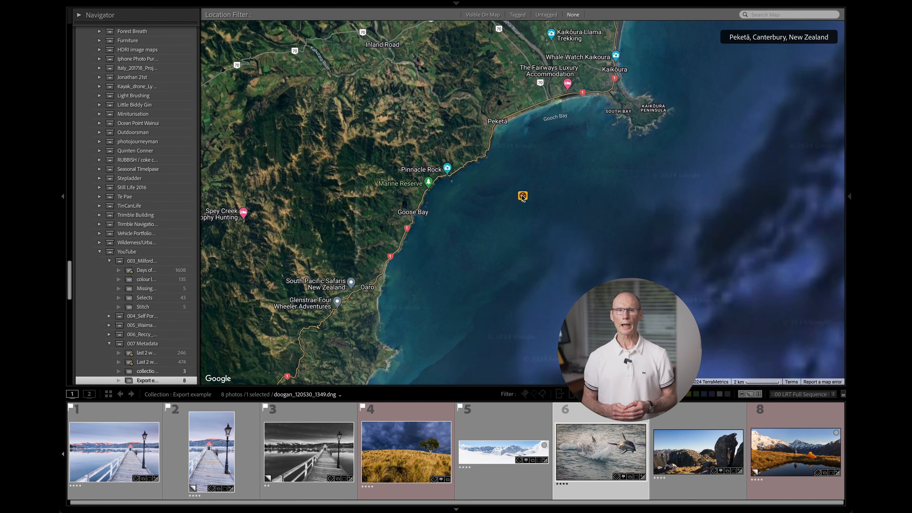
mouse_move(523, 197)
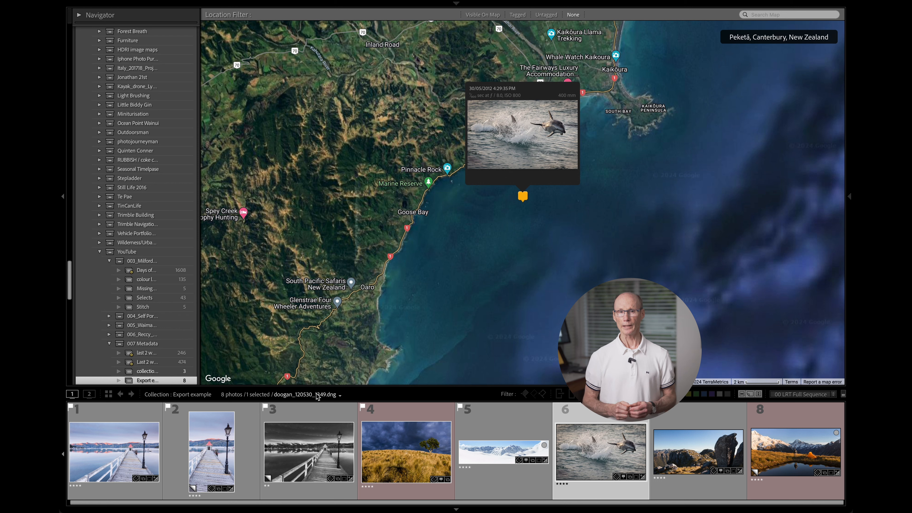
left_click(510, 219)
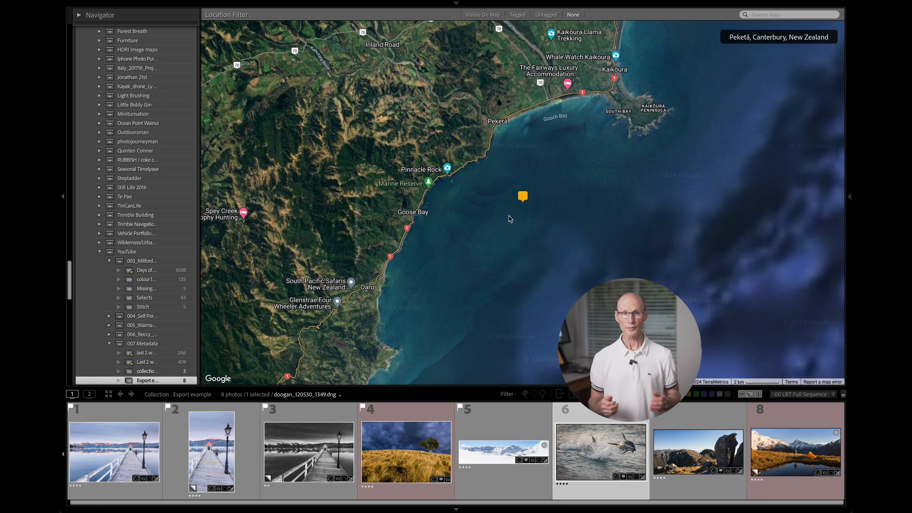
scroll(557, 308, "down", 1)
scroll(557, 309, "down", 3)
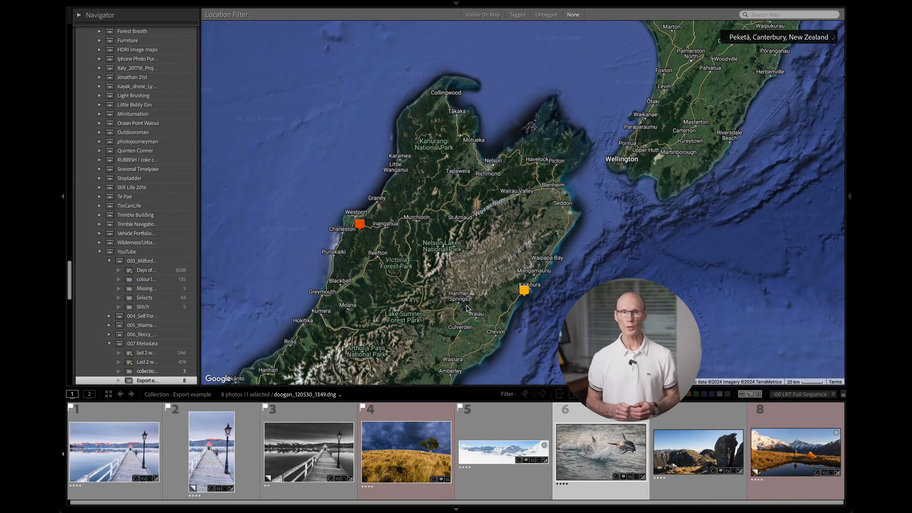
left_click_drag(470, 300, 559, 148)
scroll(549, 194, "down", 1)
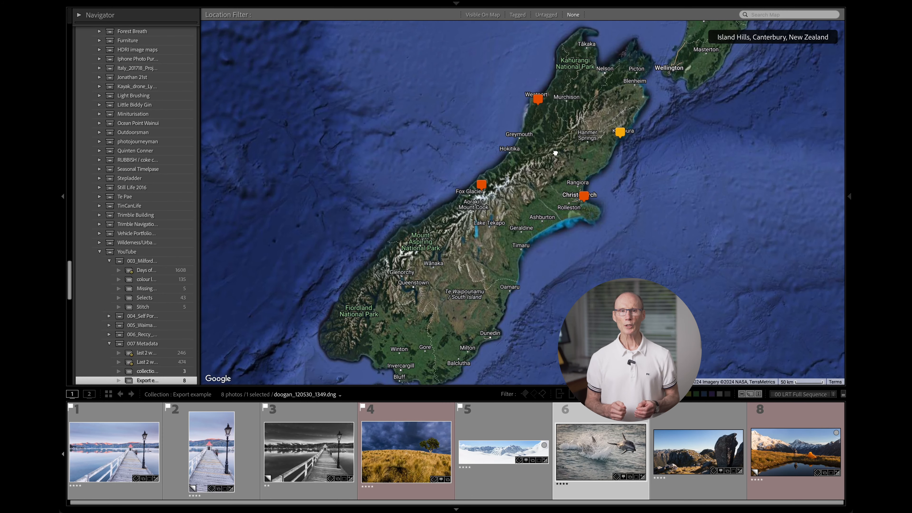
Switch the map's photo source to All Photographs and examine the markers across the South Island
left_click(306, 394)
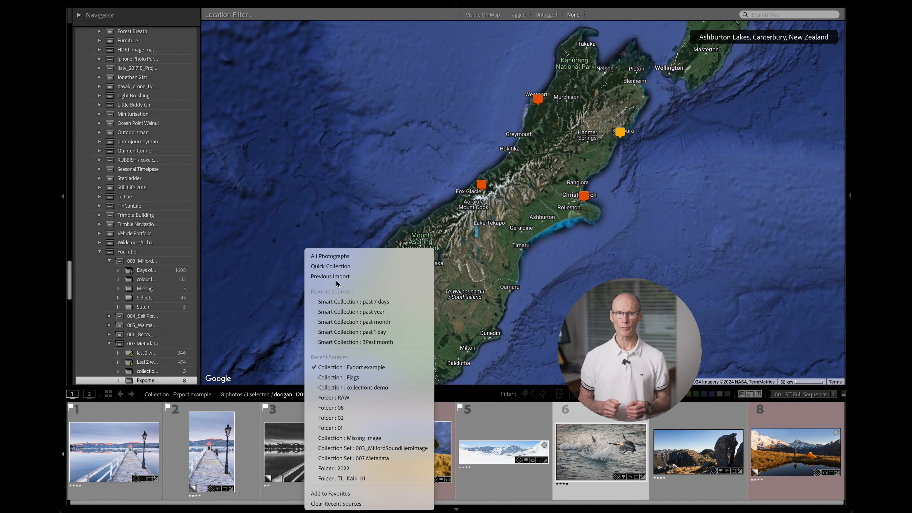
left_click(330, 256)
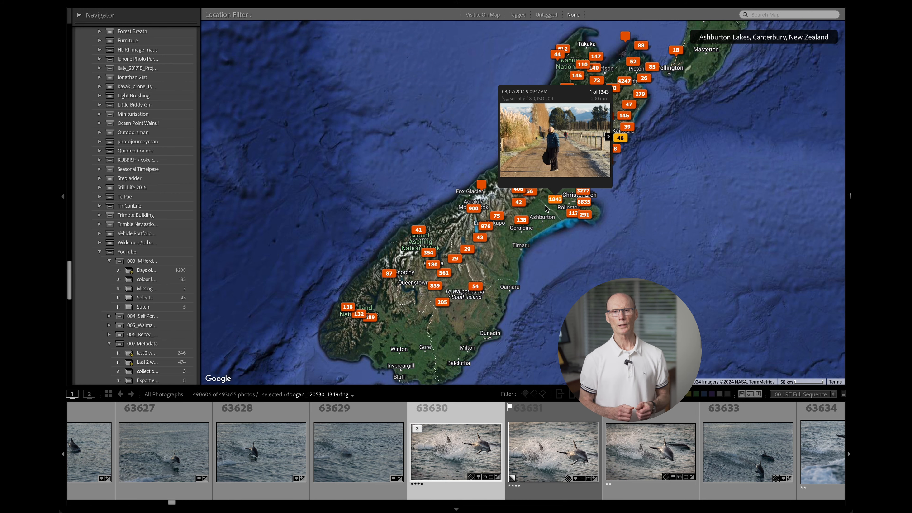
scroll(544, 203, "up", 1)
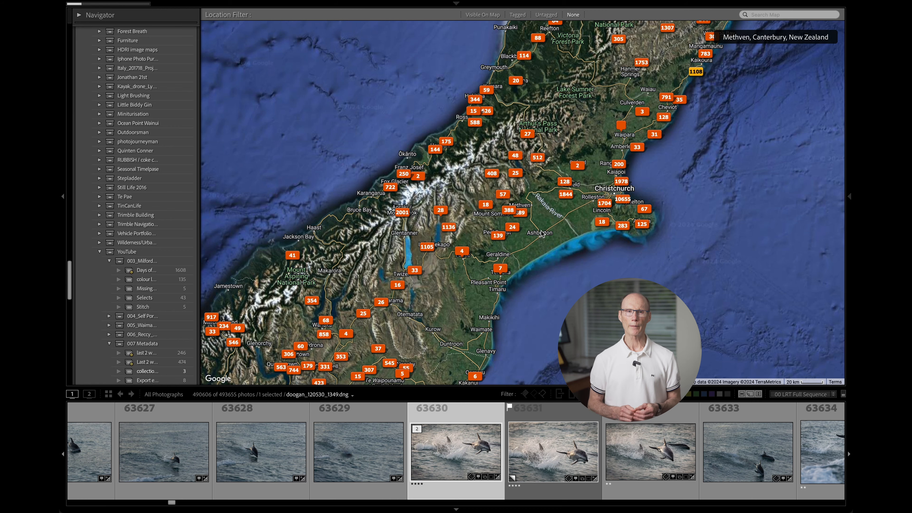
scroll(548, 234, "down", 1)
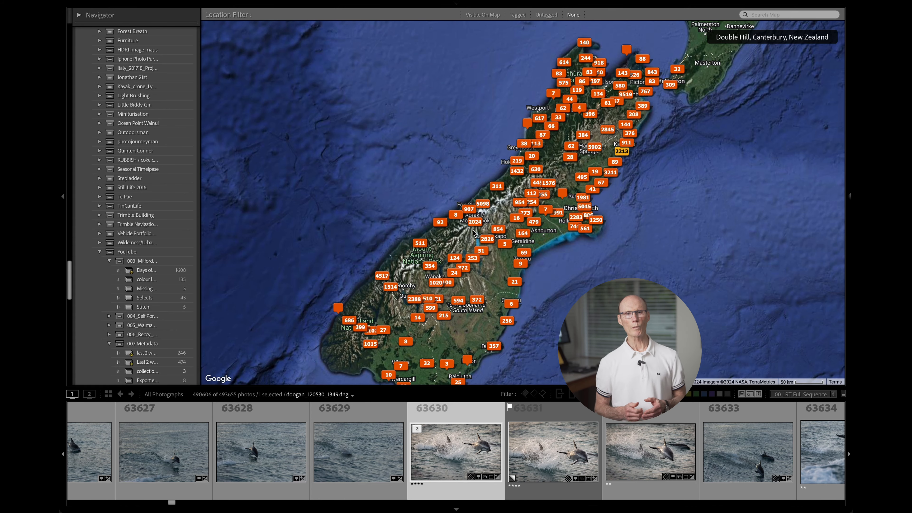
Select the photos at the 194 marker near Aoraki/Mount Cook, then those at the 28 marker north of Lake Tekapo
scroll(474, 233, "up", 3)
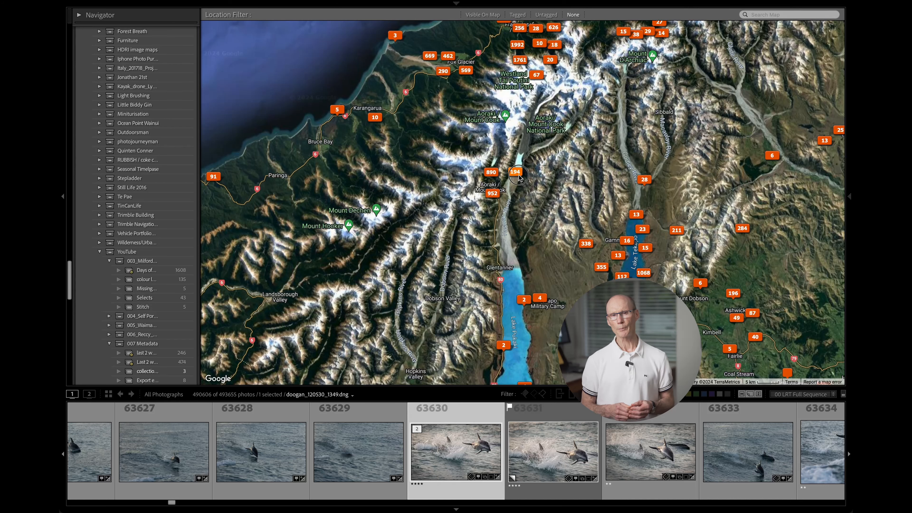
left_click(517, 174)
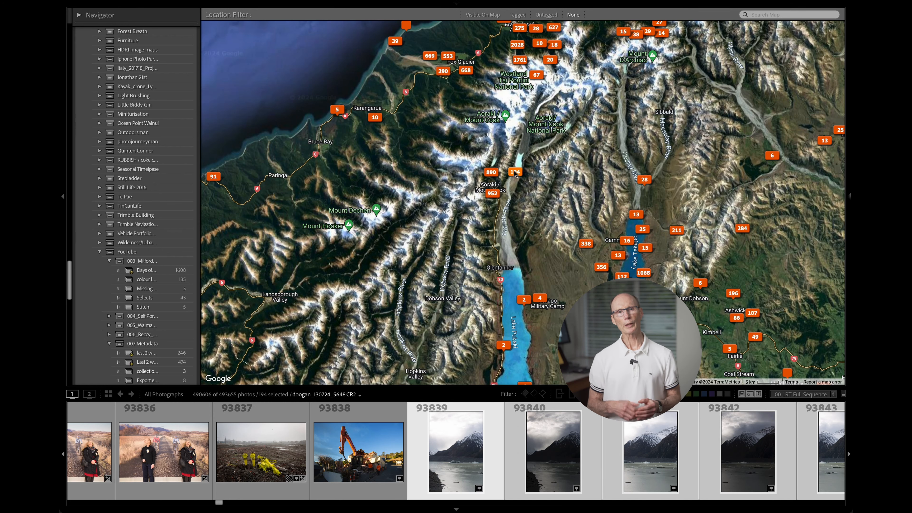
left_click(644, 180)
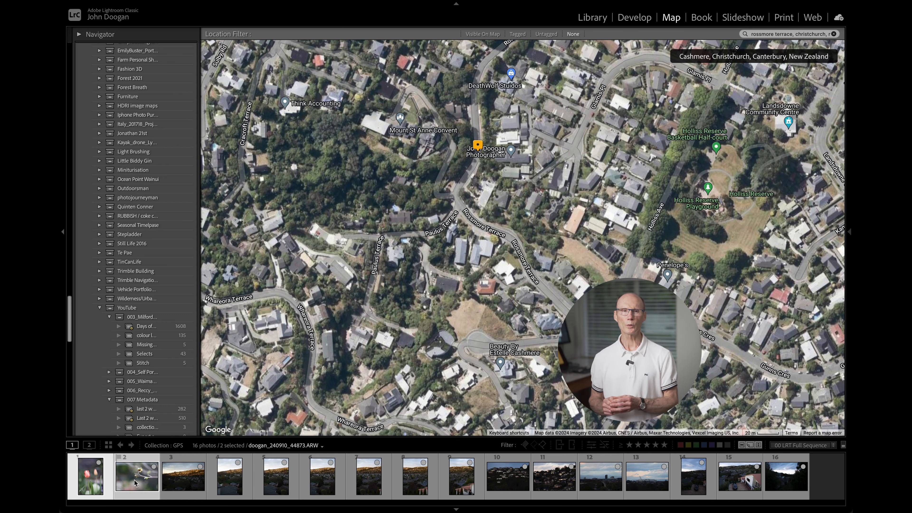
Geotag the two flower photos near the searched Cashmere location, place the third photo farther south on the map and select the fourth
mouse_move(135, 484)
left_mouse_down()
mouse_move(379, 331)
mouse_move(504, 179)
left_mouse_up()
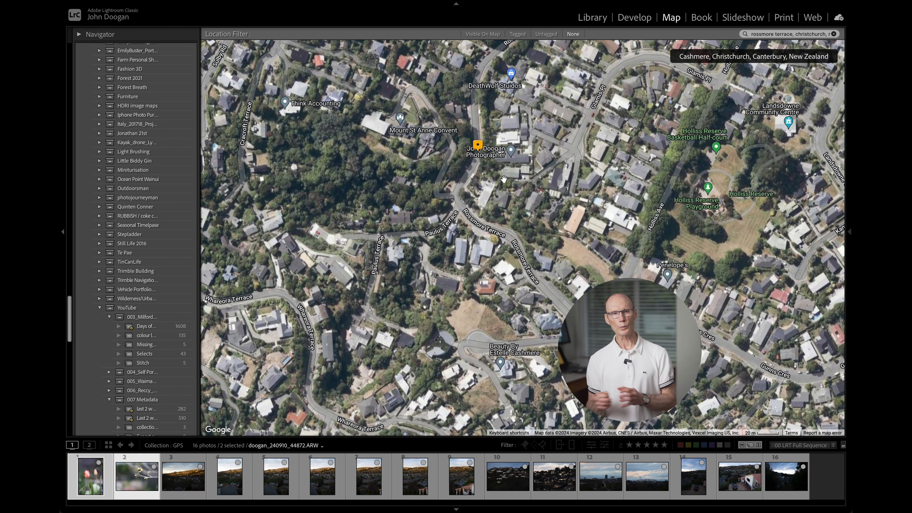
left_click(191, 480)
left_click_drag(190, 480, 475, 361)
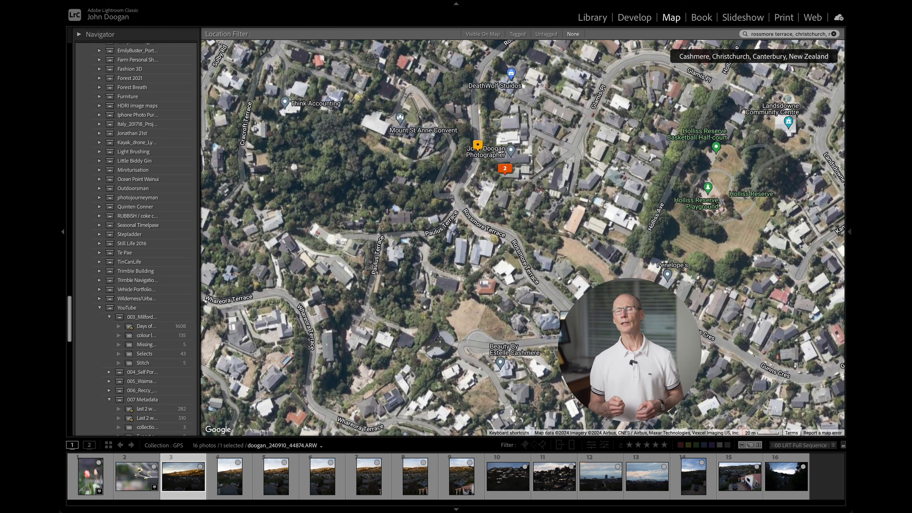
left_click(237, 485)
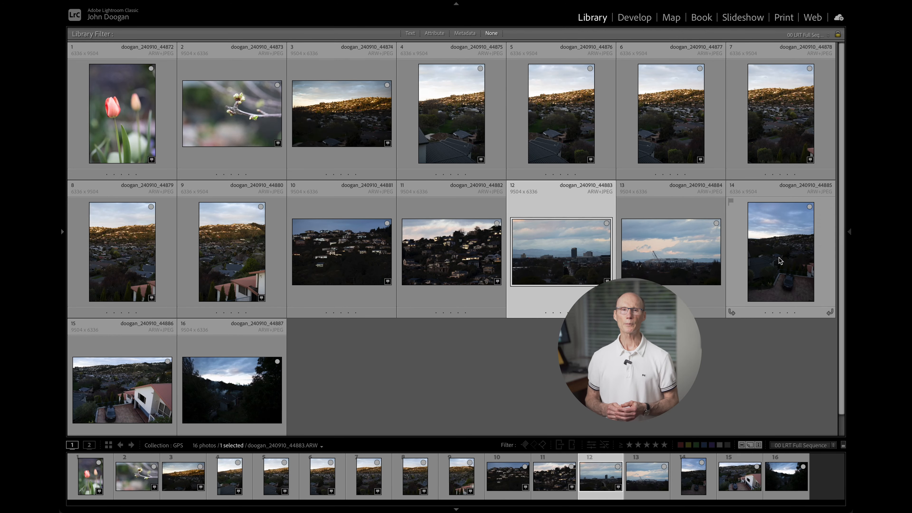
mouse_move(850, 229)
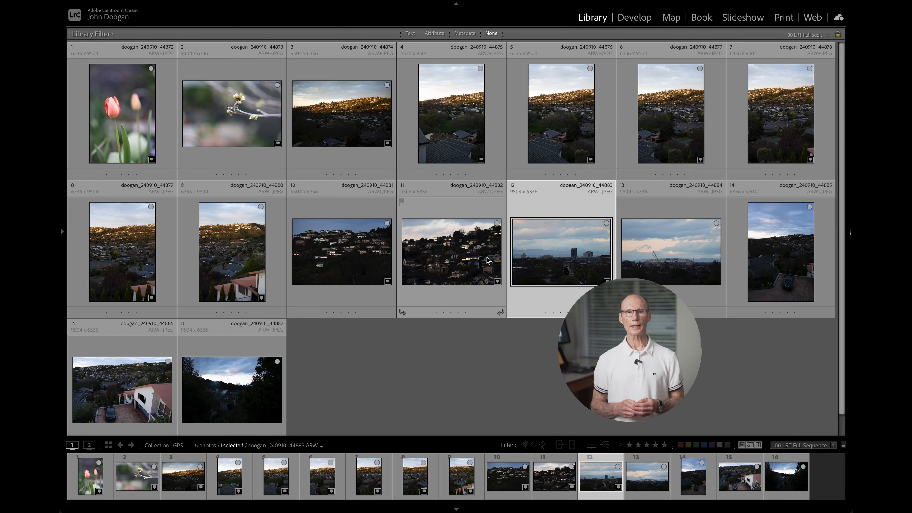
key("Left")
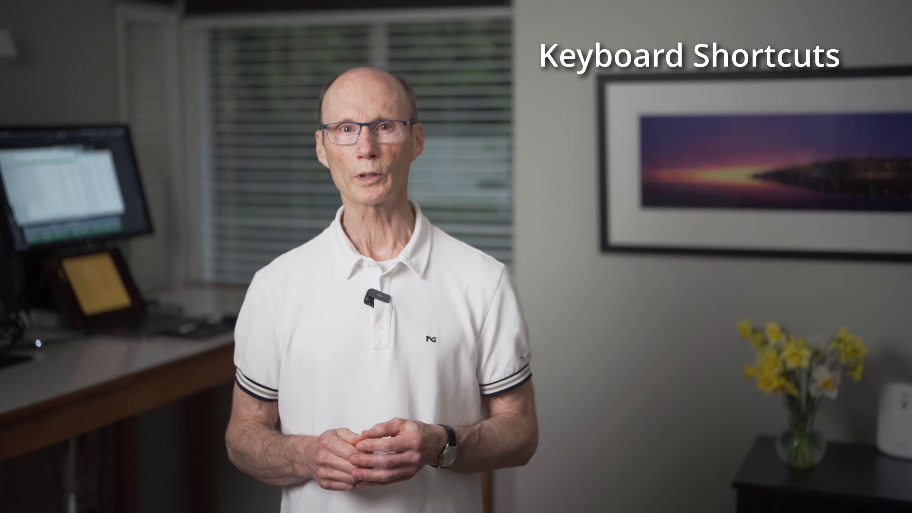